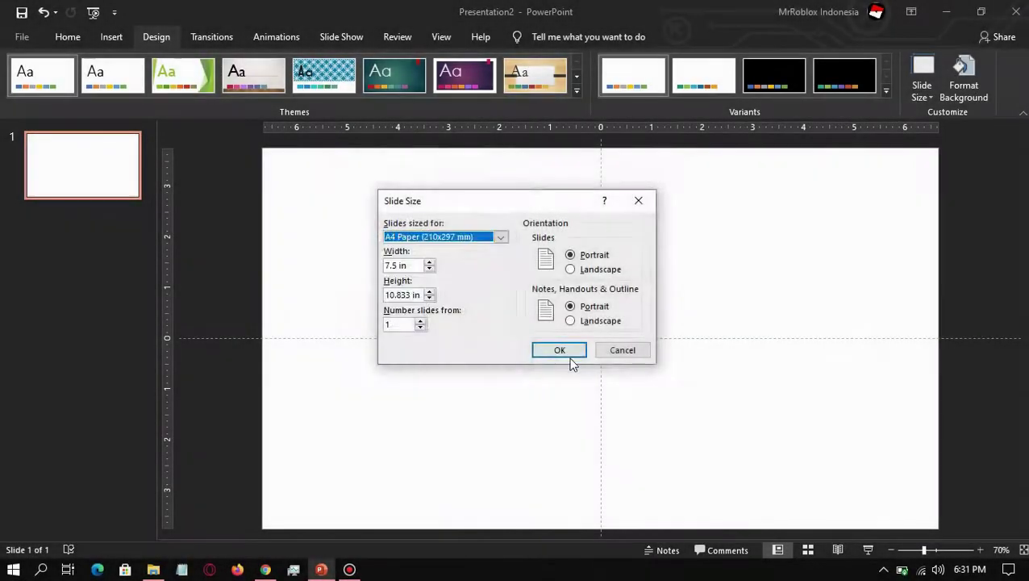
Step: Switch the slide to portrait and mark the masked man's shirt and shoulders in Remove Background
{"action": "left_click", "coordinate": [568, 355]}
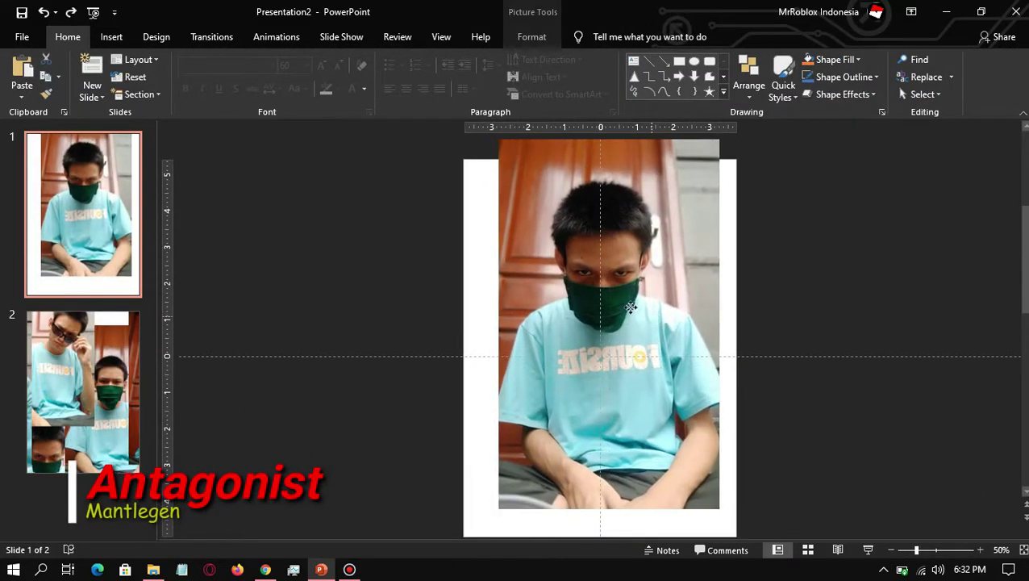
{"action": "left_click", "coordinate": [78, 72]}
{"action": "left_click_drag", "start_coordinate": [661, 355], "coordinate": [563, 326]}
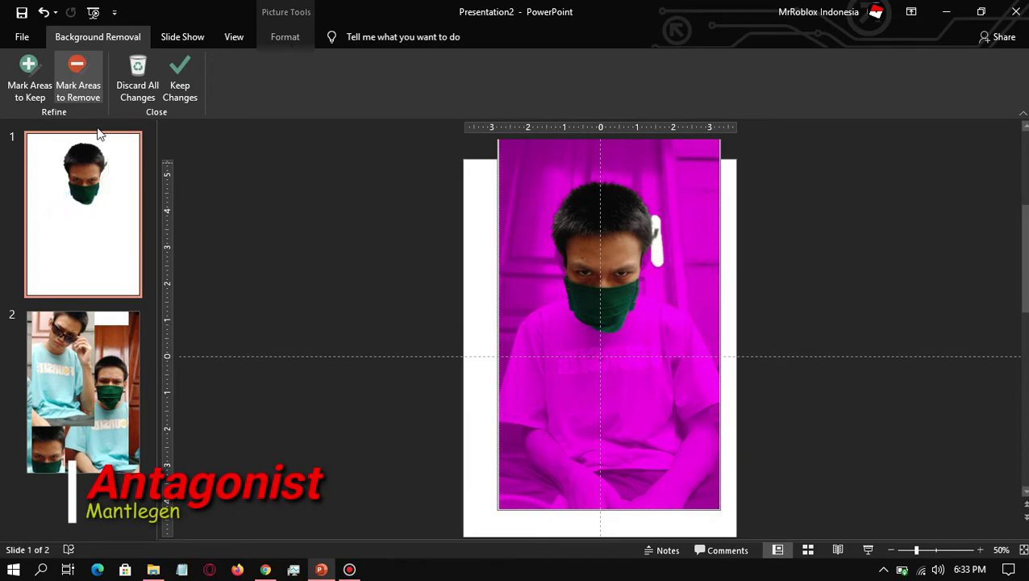
{"action": "left_click", "coordinate": [29, 75]}
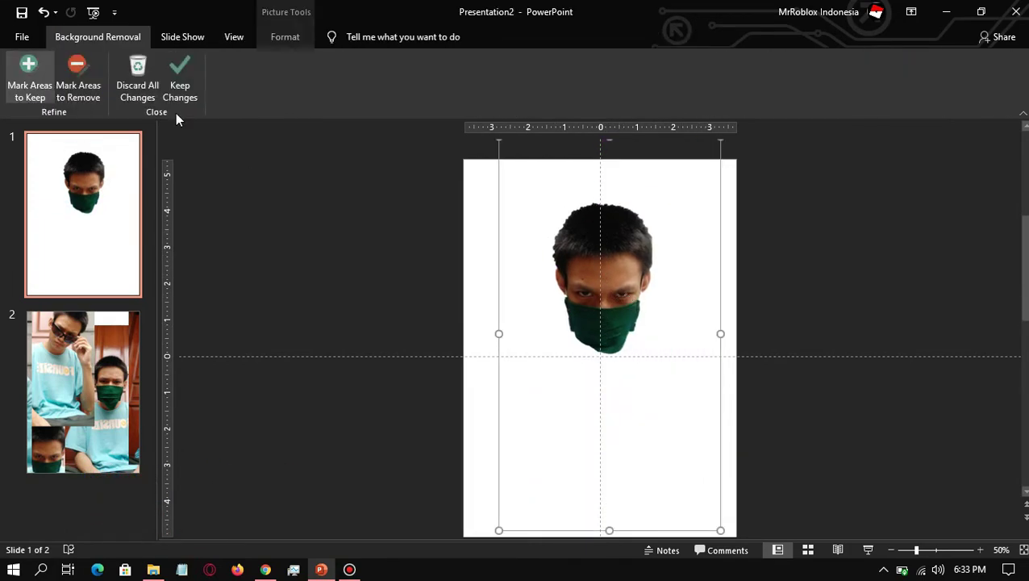
{"action": "left_click", "coordinate": [29, 74]}
{"action": "left_click_drag", "start_coordinate": [542, 342], "coordinate": [692, 342]}
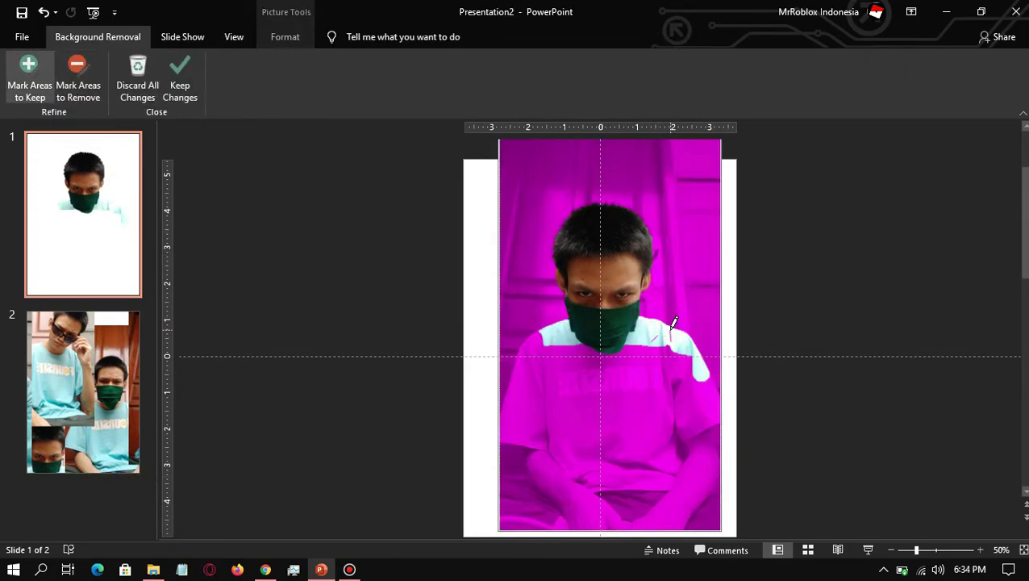
{"action": "scroll", "coordinate": [674, 323], "scroll_direction": "up", "scroll_amount": 5, "text": "ctrl"}
{"action": "key", "text": "Escape"}
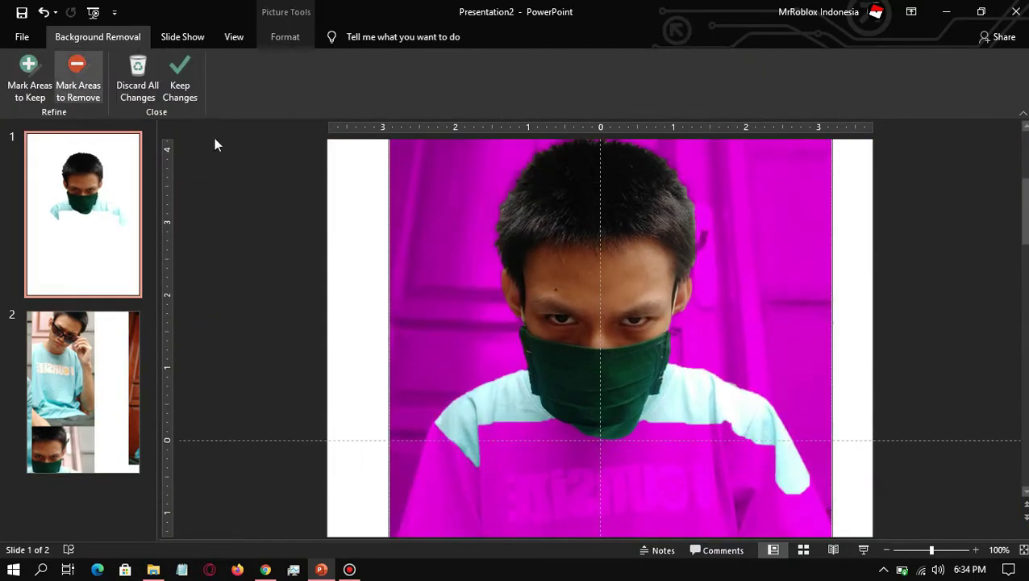
Step: Mark the area around the eyes for removal and the hair top to keep, then keep changes
{"action": "left_click_drag", "start_coordinate": [528, 287], "coordinate": [650, 396]}
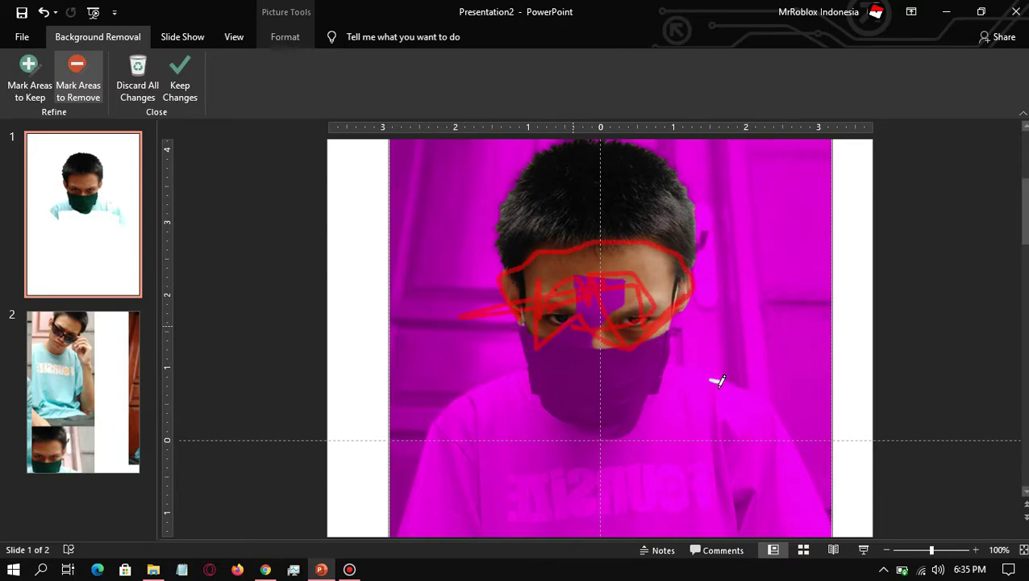
{"action": "left_click_drag", "start_coordinate": [517, 278], "coordinate": [560, 291]}
{"action": "left_click_drag", "start_coordinate": [564, 157], "coordinate": [690, 242]}
{"action": "scroll", "coordinate": [510, 245], "scroll_direction": "up", "scroll_amount": 5}
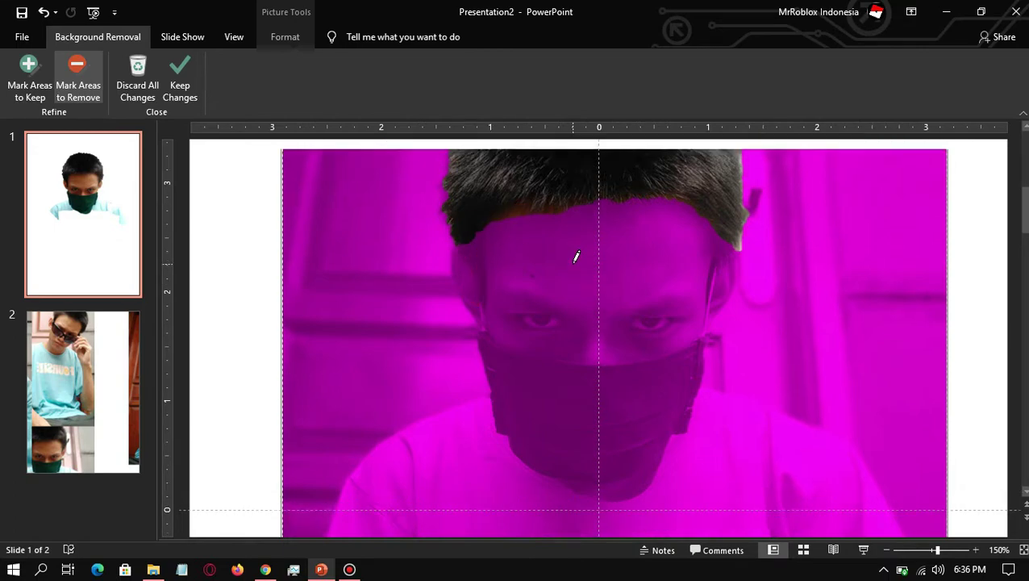
{"action": "left_click", "coordinate": [180, 85]}
Step: Look at the Artistic Effects options, then reopen background removal on the photo
{"action": "left_click", "coordinate": [159, 77]}
{"action": "left_click", "coordinate": [538, 252]}
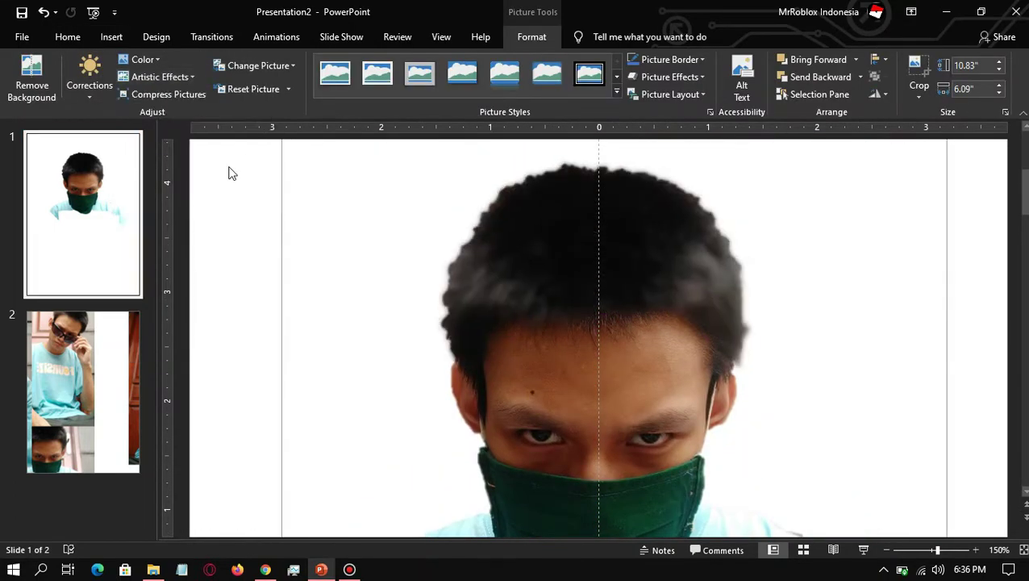
{"action": "left_click", "coordinate": [31, 79]}
Step: Shrink the sunglasses photo and start removing its background, marking part of it for removal
{"action": "key", "text": "Escape"}
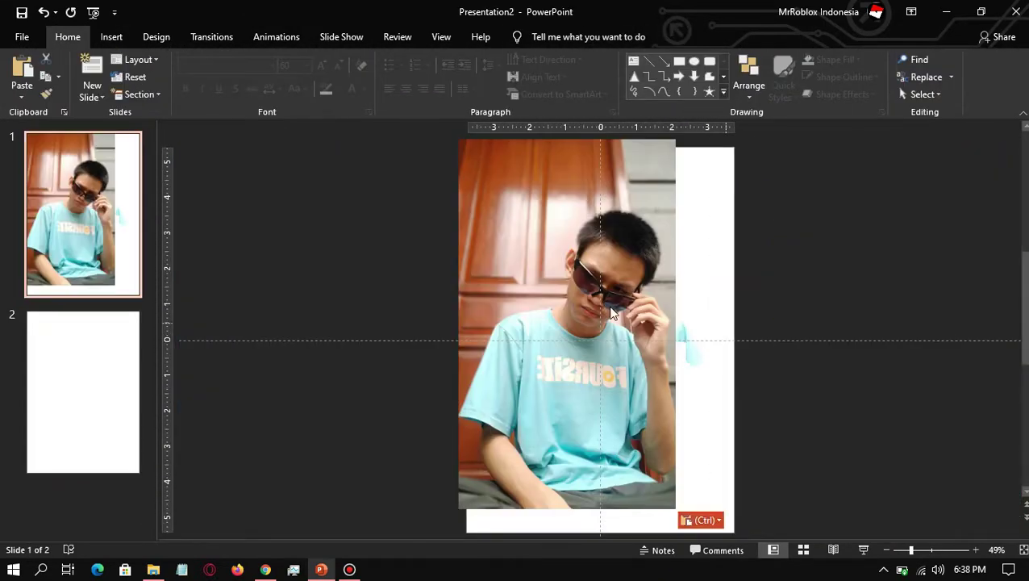
{"action": "left_click_drag", "start_coordinate": [731, 234], "coordinate": [732, 434]}
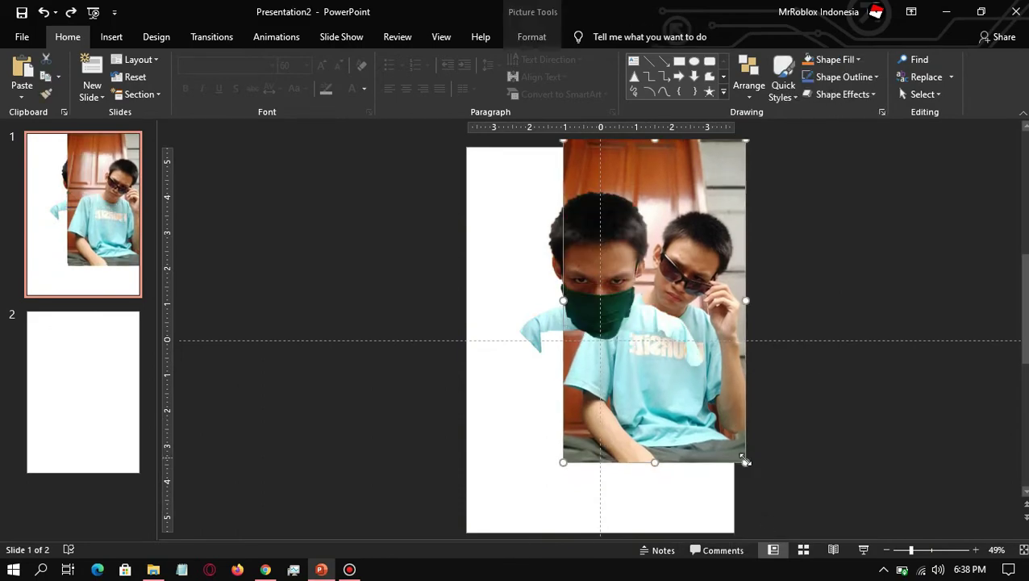
{"action": "left_click", "coordinate": [531, 36]}
{"action": "left_click", "coordinate": [26, 80]}
{"action": "left_click", "coordinate": [78, 80]}
{"action": "left_click_drag", "start_coordinate": [625, 277], "coordinate": [661, 276]}
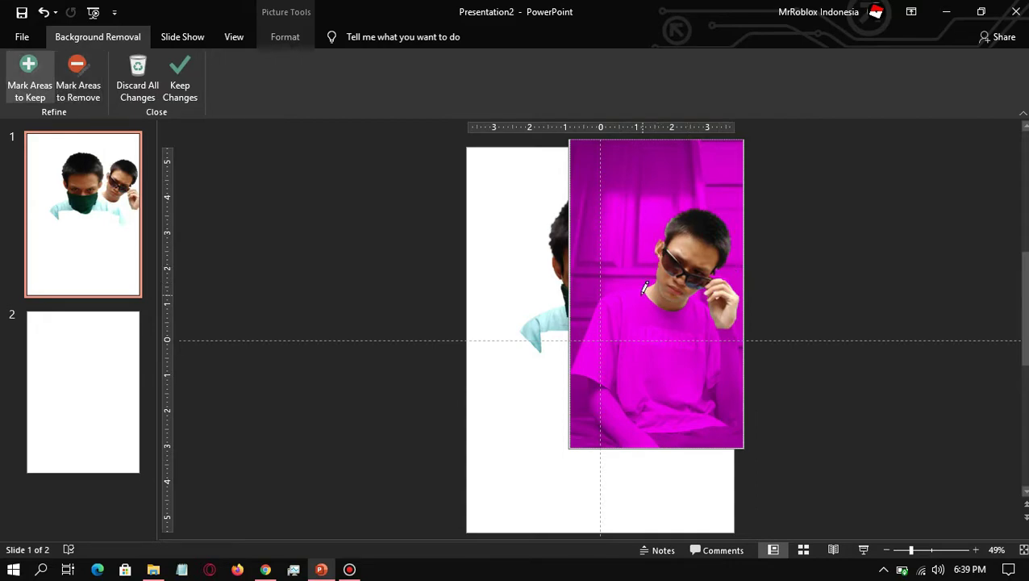
Step: Mark the hand, T-shirt, ear and hairline as areas to keep
{"action": "scroll", "coordinate": [645, 283], "scroll_direction": "up", "scroll_amount": 5, "text": "ctrl"}
{"action": "left_click_drag", "start_coordinate": [948, 375], "coordinate": [939, 475]}
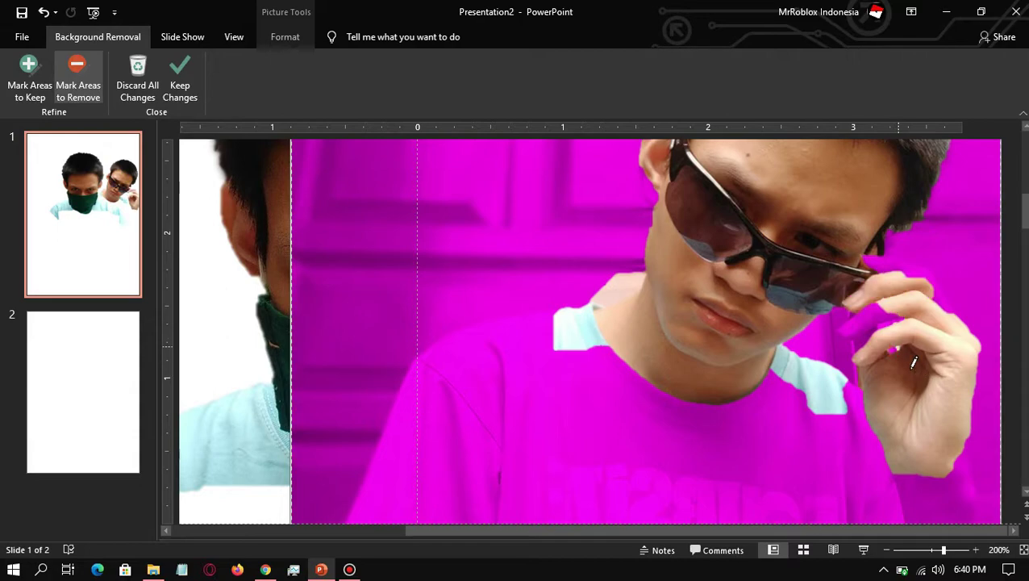
{"action": "left_click", "coordinate": [31, 89]}
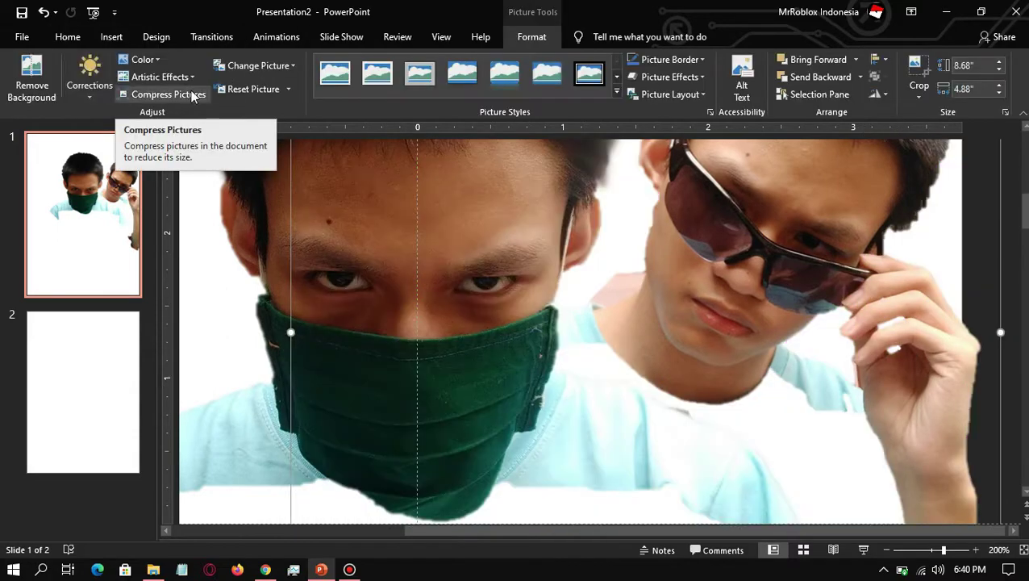
{"action": "left_click_drag", "start_coordinate": [574, 349], "coordinate": [707, 425]}
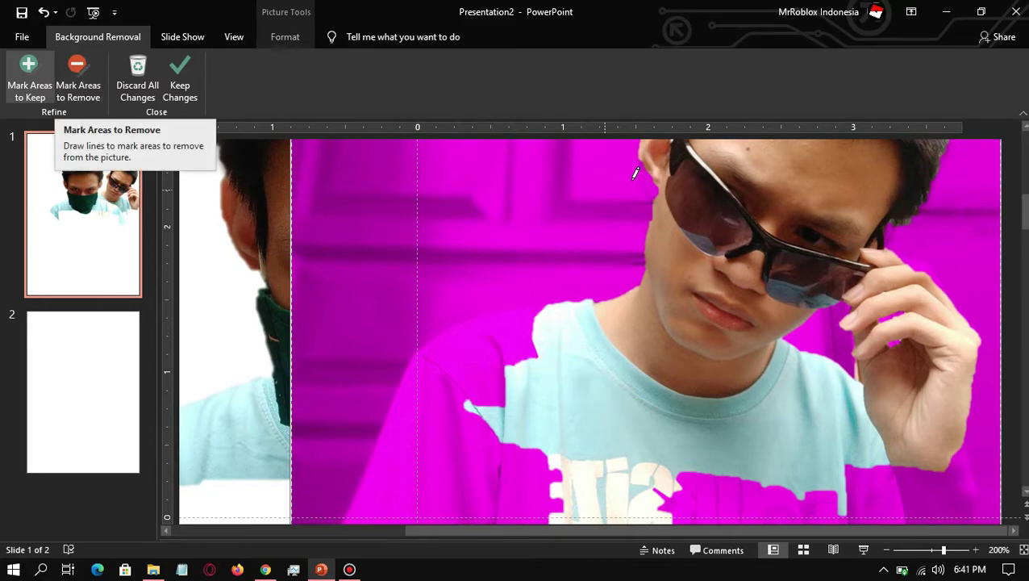
{"action": "scroll", "coordinate": [958, 442], "scroll_direction": "up", "scroll_amount": 3}
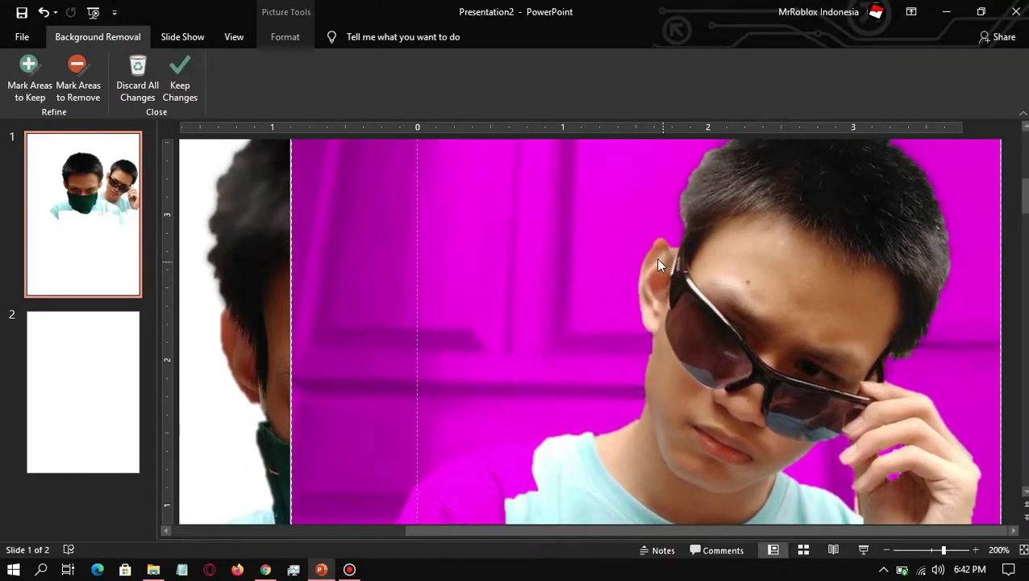
{"action": "left_click_drag", "start_coordinate": [650, 255], "coordinate": [690, 217]}
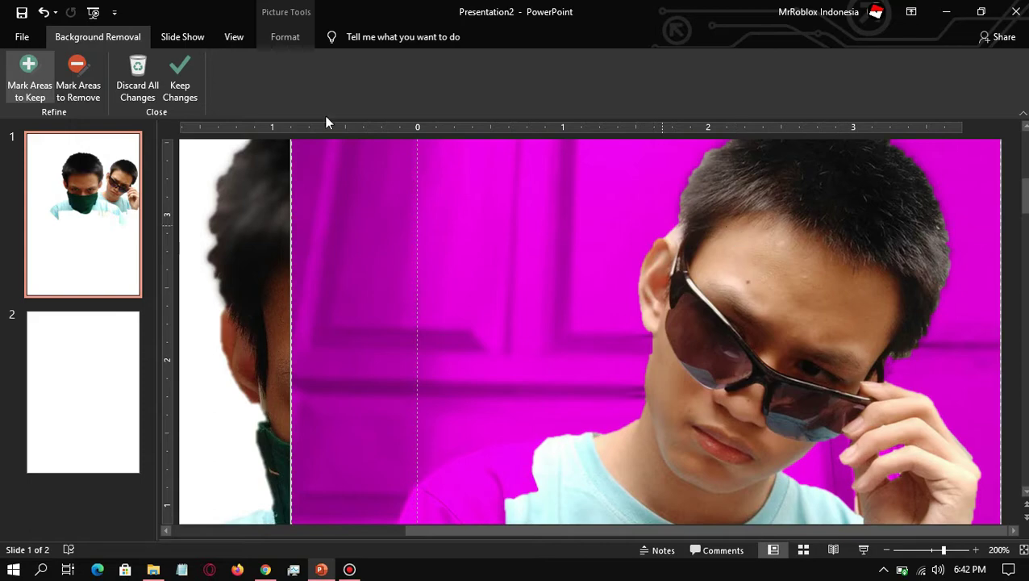
Step: Mark the remaining background for removal and keep the sunglasses cut-out
{"action": "left_click", "coordinate": [78, 77]}
{"action": "scroll", "coordinate": [726, 266], "scroll_direction": "up", "scroll_amount": 5}
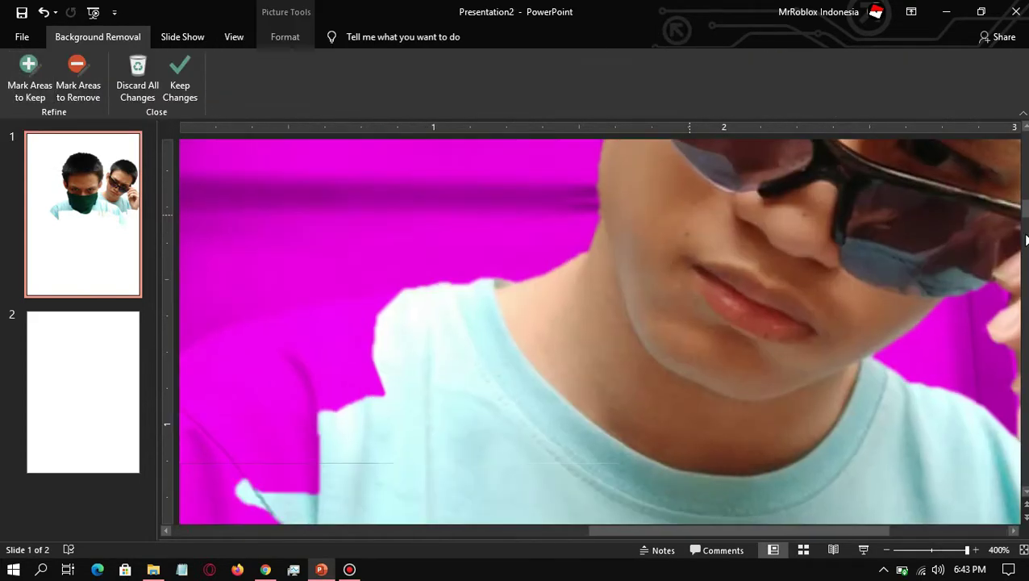
{"action": "left_click", "coordinate": [179, 84]}
{"action": "scroll", "coordinate": [625, 305], "scroll_direction": "down", "scroll_amount": 5}
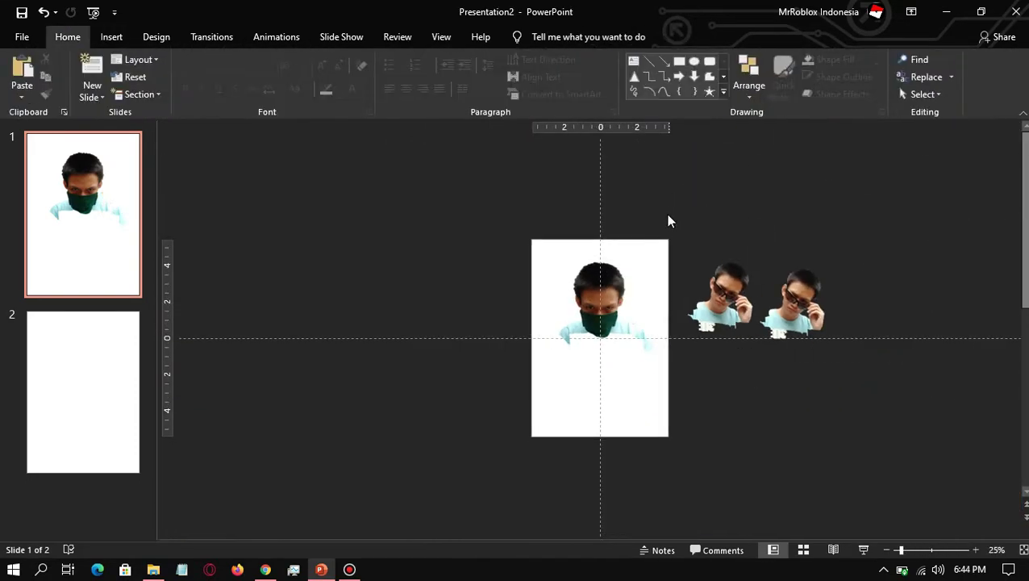
Step: Select the sunglasses cut-out and move it left toward the slide
{"action": "scroll", "coordinate": [668, 219], "scroll_direction": "up", "scroll_amount": 5}
{"action": "left_click", "coordinate": [936, 290]}
{"action": "right_click", "coordinate": [945, 276]}
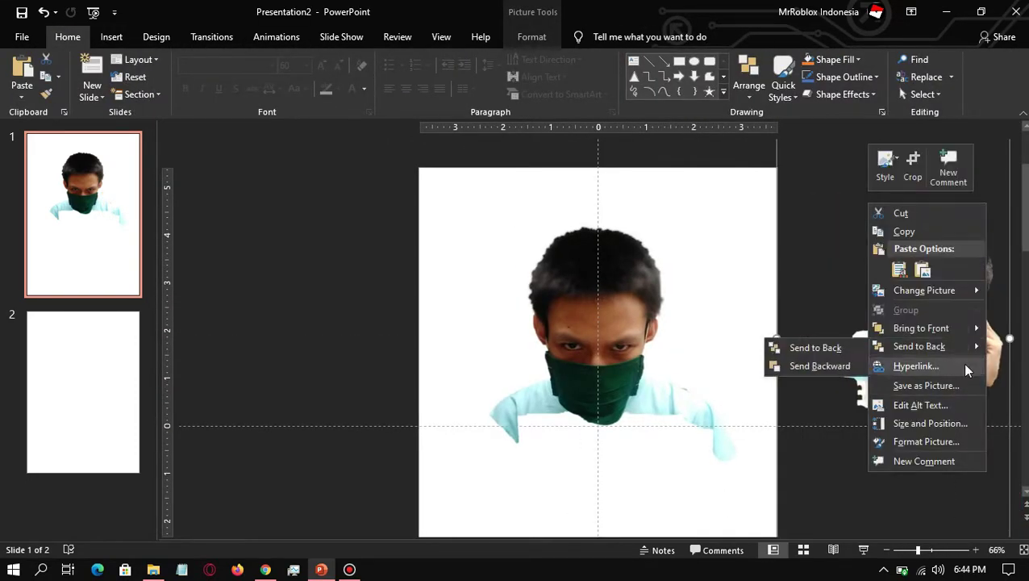
{"action": "key", "text": "Escape"}
{"action": "left_click_drag", "start_coordinate": [943, 347], "coordinate": [863, 338]}
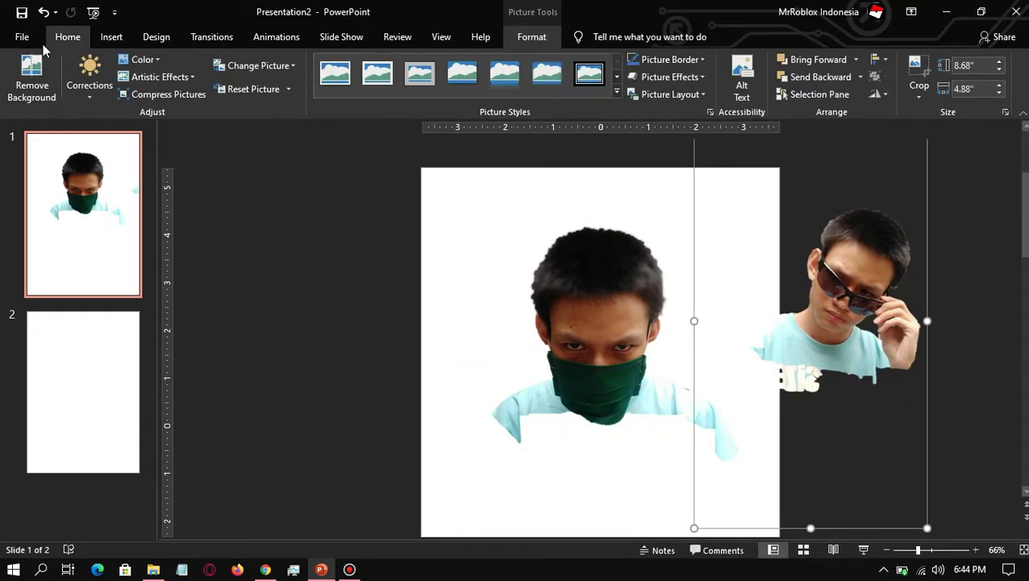
Step: Redo the sunglasses background removal, keep changes, and drop the cut-out onto slide 1
{"action": "left_click", "coordinate": [34, 74]}
{"action": "left_click_drag", "start_coordinate": [783, 351], "coordinate": [770, 318]}
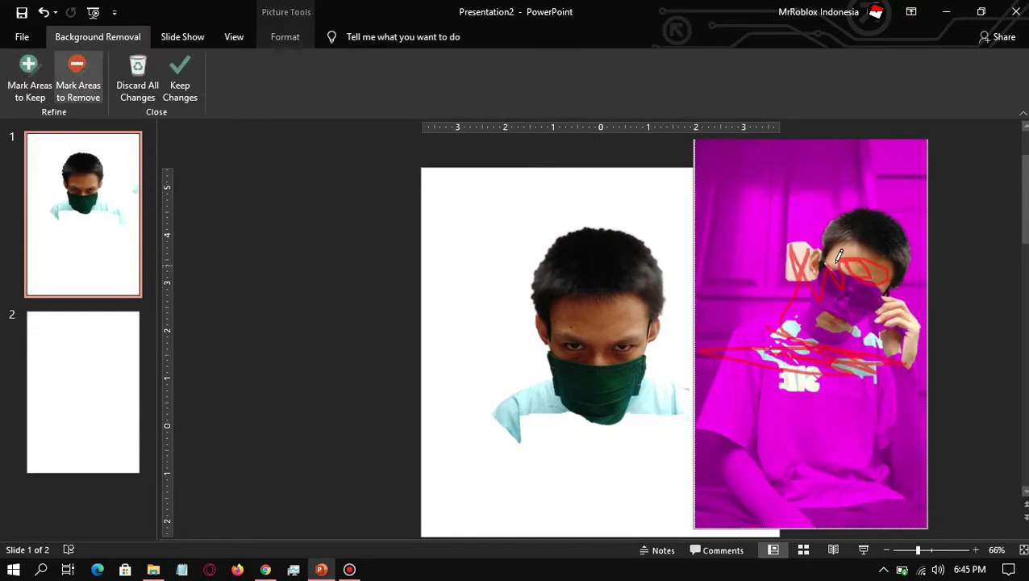
{"action": "left_click", "coordinate": [137, 77]}
{"action": "left_click", "coordinate": [34, 75]}
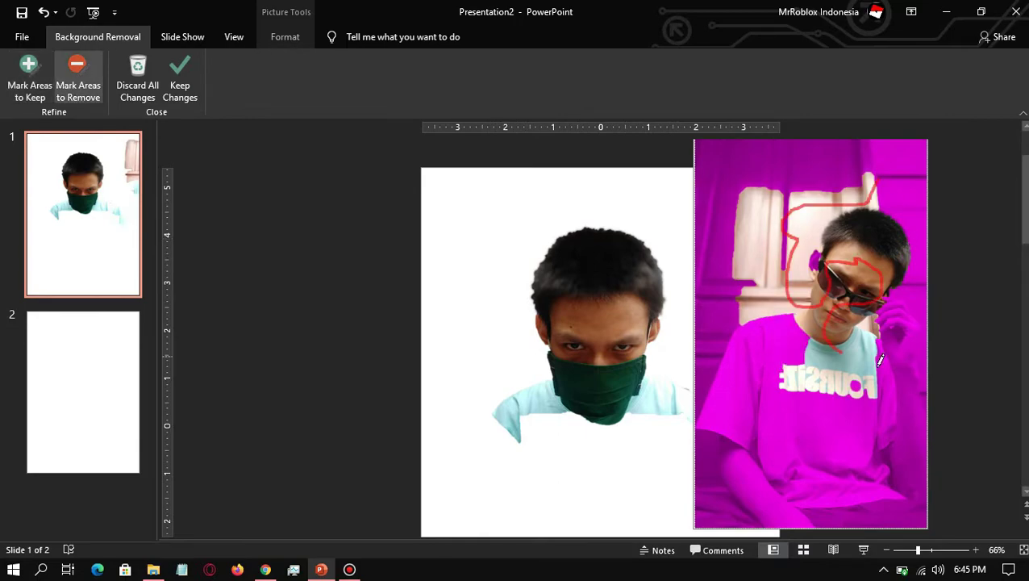
{"action": "left_click", "coordinate": [165, 78]}
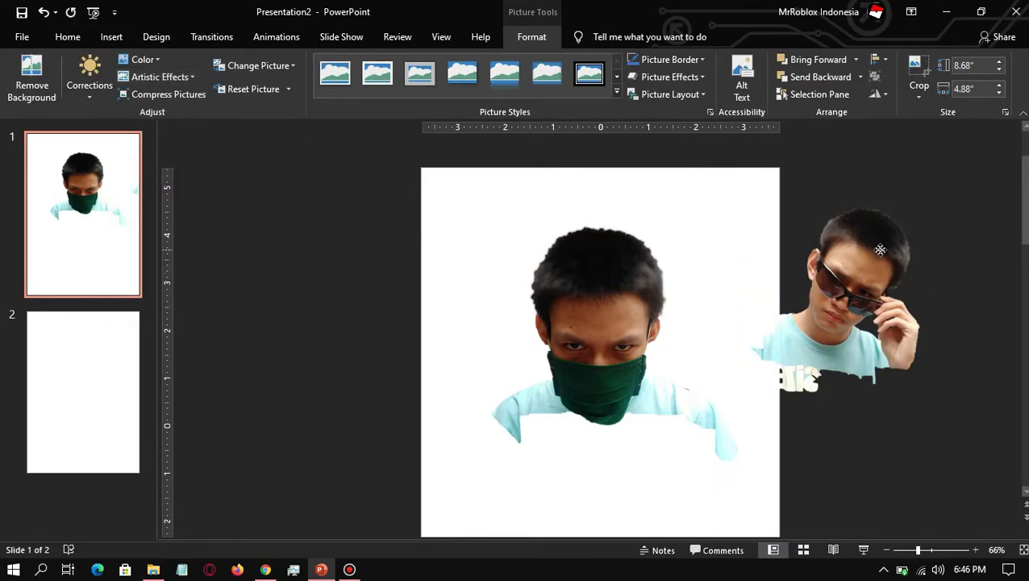
{"action": "left_click_drag", "start_coordinate": [880, 250], "coordinate": [654, 409]}
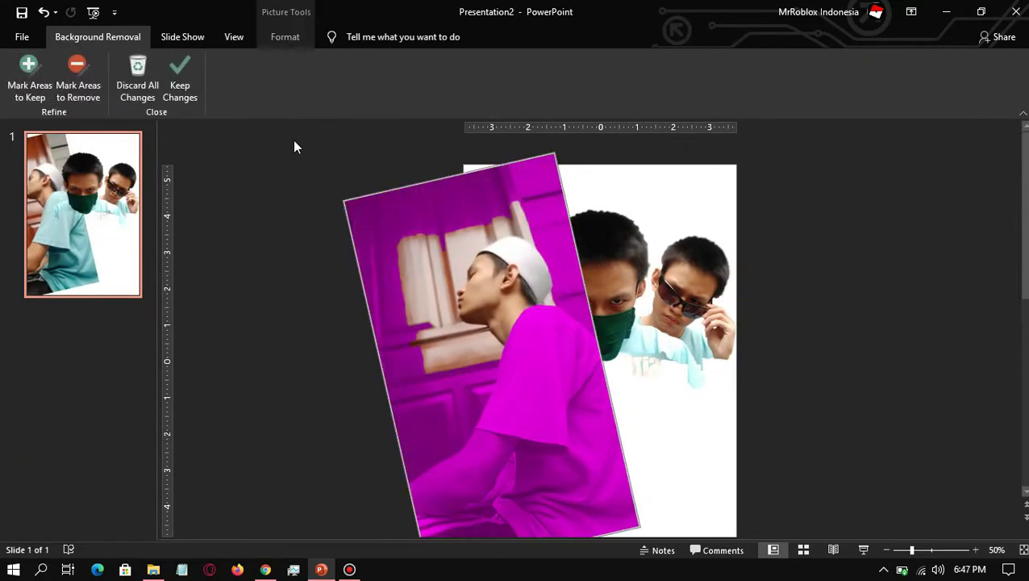
Step: Mark the window for removal and the shirt to keep on the white-cap photo, then keep changes
{"action": "left_click", "coordinate": [78, 77]}
{"action": "left_click_drag", "start_coordinate": [440, 262], "coordinate": [484, 331]}
{"action": "scroll", "coordinate": [580, 274], "scroll_direction": "up", "scroll_amount": 5}
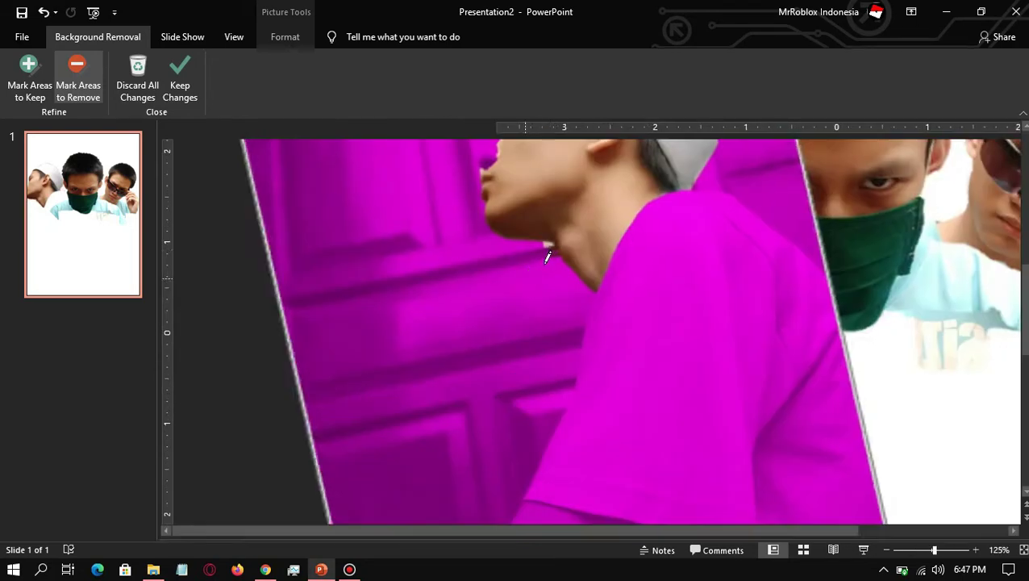
{"action": "left_click_drag", "start_coordinate": [484, 305], "coordinate": [516, 292]}
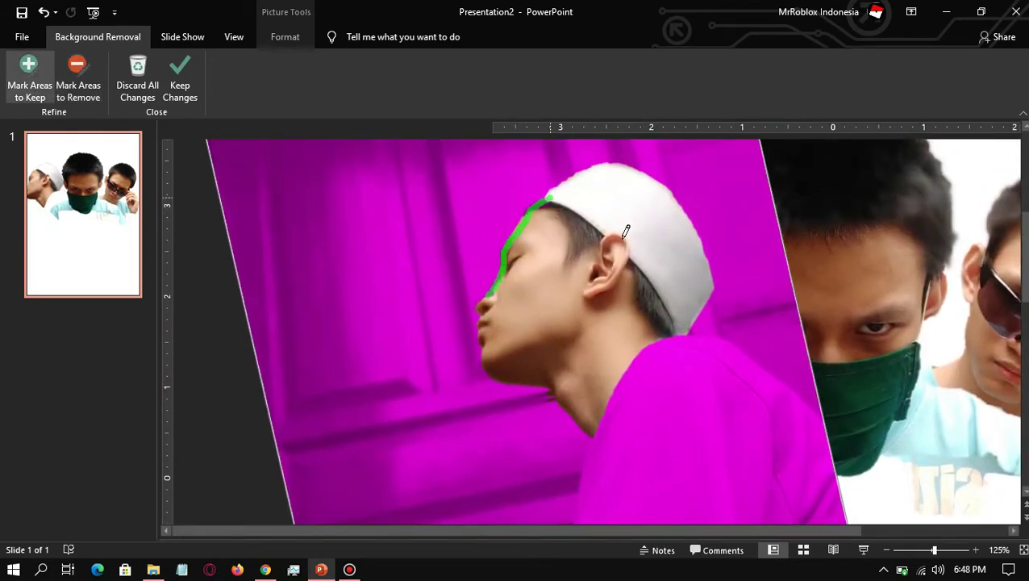
{"action": "key", "text": "ctrl+z"}
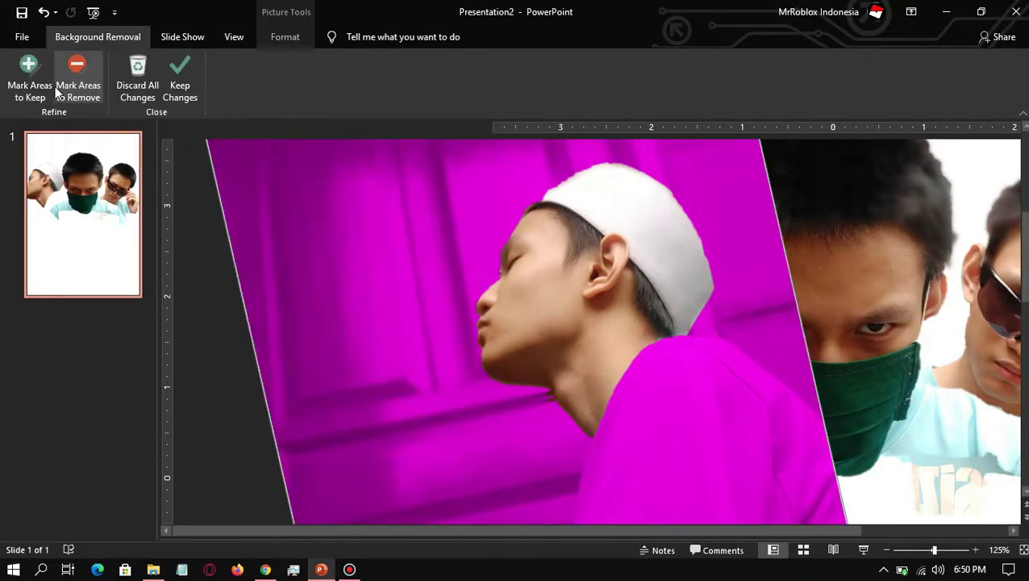
{"action": "left_click", "coordinate": [30, 81]}
{"action": "left_click_drag", "start_coordinate": [795, 442], "coordinate": [617, 494]}
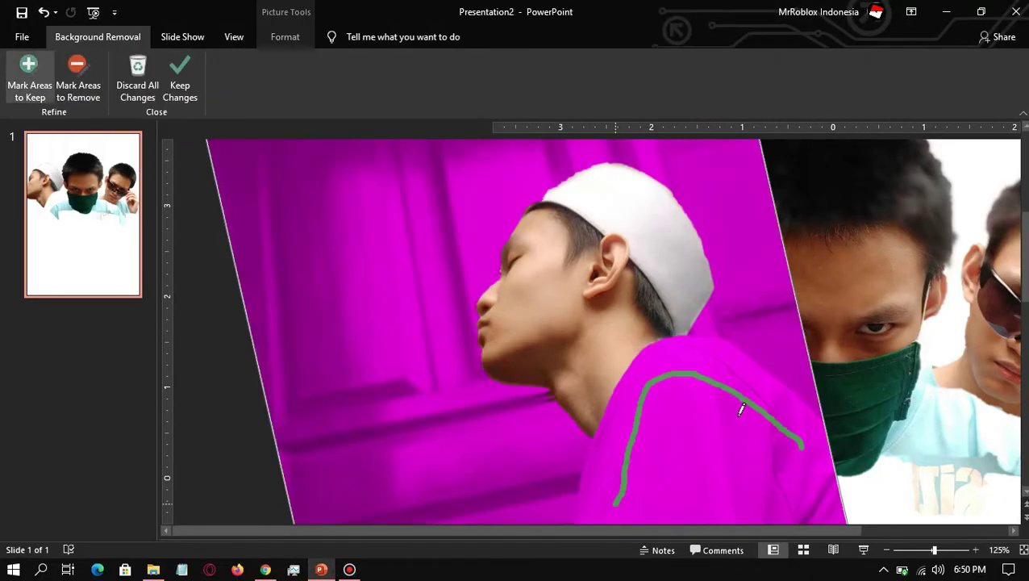
{"action": "left_click", "coordinate": [172, 88]}
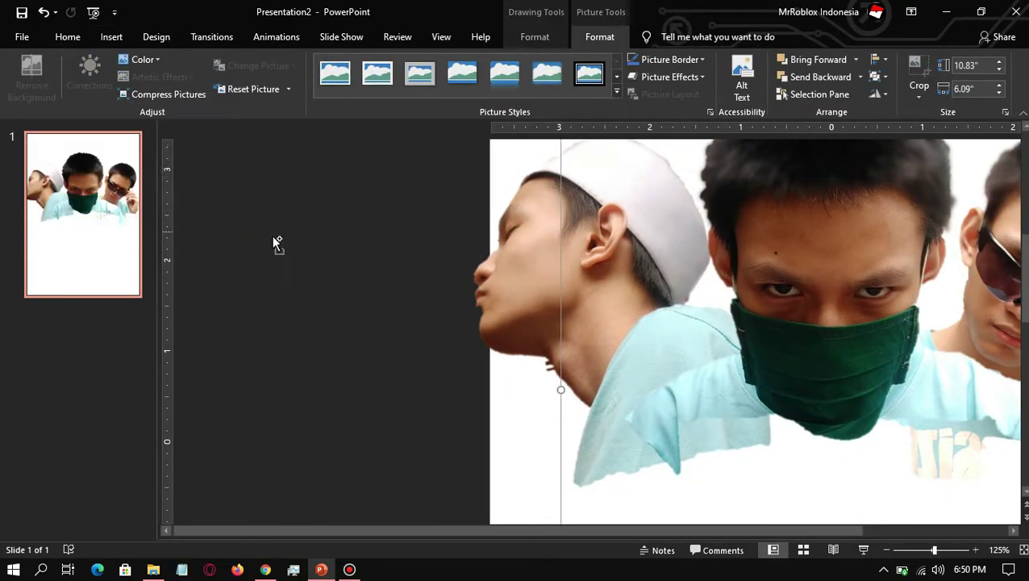
{"action": "scroll", "coordinate": [272, 235], "scroll_direction": "down", "scroll_amount": 3}
Step: Remove the middle photo's background, keeping his shirt and its lettering
{"action": "left_click", "coordinate": [32, 77]}
{"action": "left_click", "coordinate": [187, 95]}
{"action": "left_click", "coordinate": [27, 79]}
{"action": "left_click", "coordinate": [30, 76]}
{"action": "left_click_drag", "start_coordinate": [482, 390], "coordinate": [746, 390]}
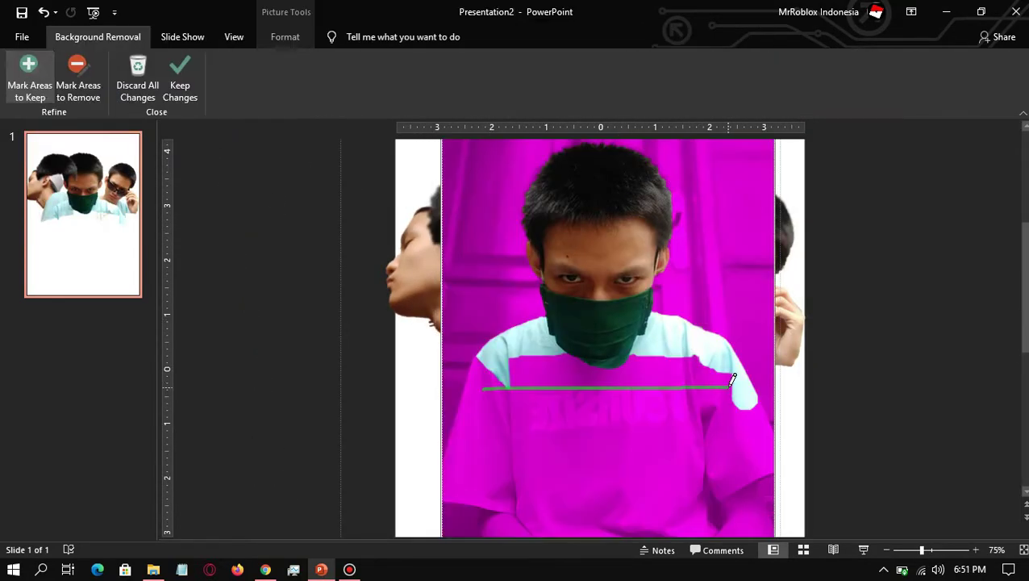
{"action": "left_click_drag", "start_coordinate": [524, 383], "coordinate": [663, 357]}
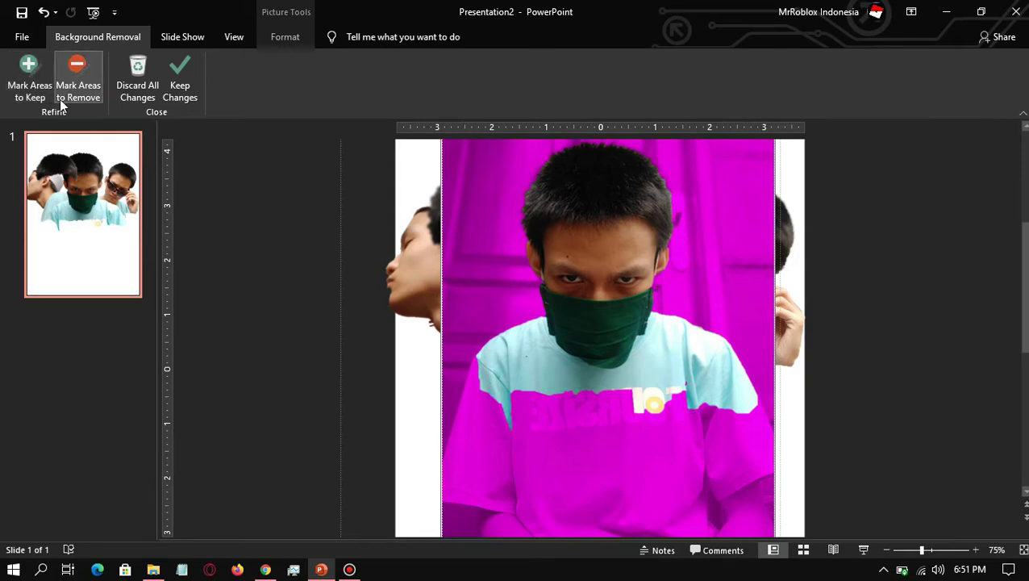
{"action": "left_click", "coordinate": [29, 76]}
{"action": "left_click_drag", "start_coordinate": [467, 403], "coordinate": [661, 424]}
{"action": "left_click_drag", "start_coordinate": [528, 405], "coordinate": [637, 395]}
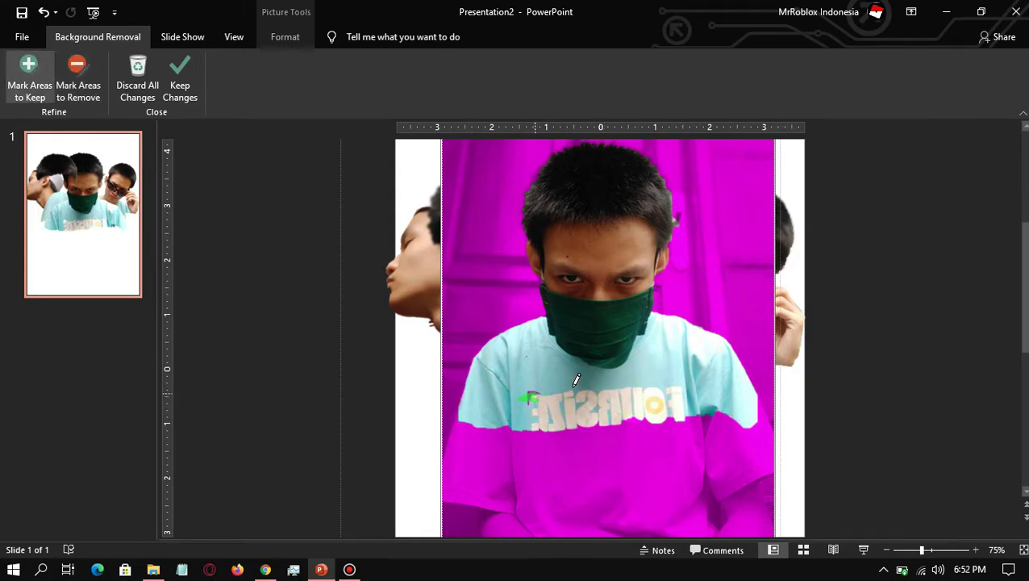
{"action": "left_click", "coordinate": [368, 190]}
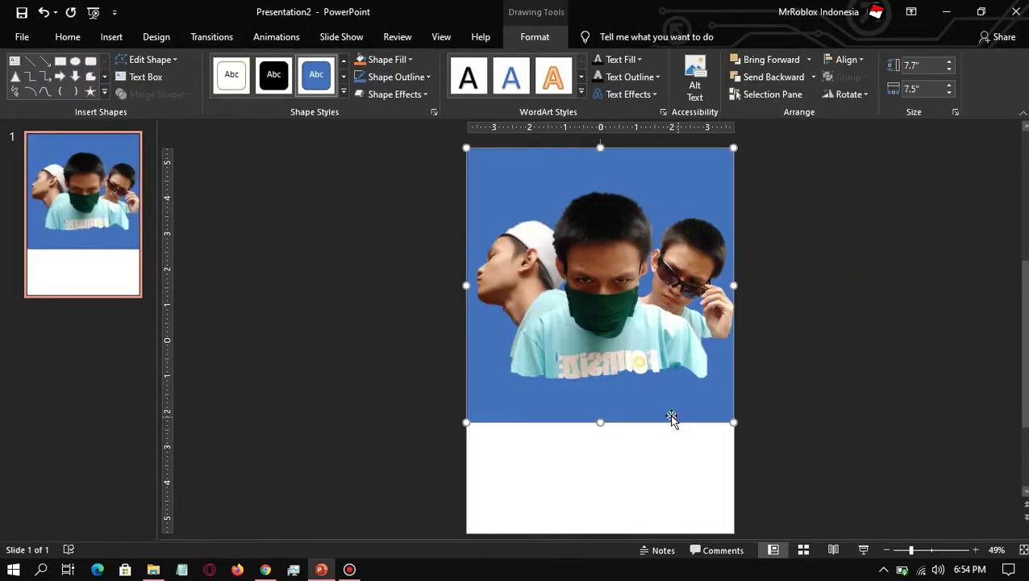
Step: Search images for 'background black stars' and save the Twinkling Stars image
{"action": "type", "text": "background stars"}
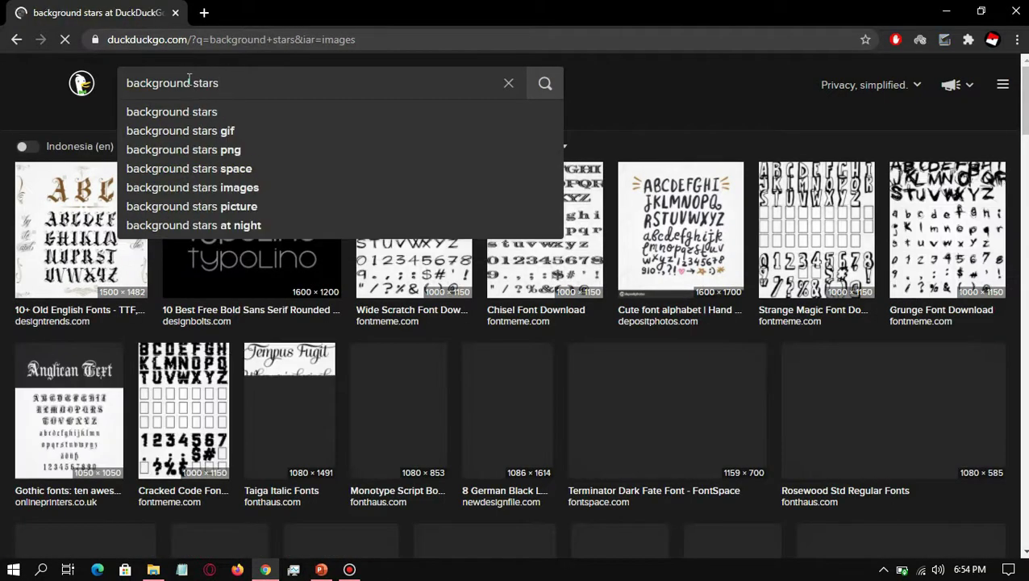
{"action": "key", "text": "Return"}
{"action": "left_click", "coordinate": [190, 83]}
{"action": "type", "text": "Black"}
{"action": "key", "text": "Return"}
{"action": "left_click", "coordinate": [574, 309]}
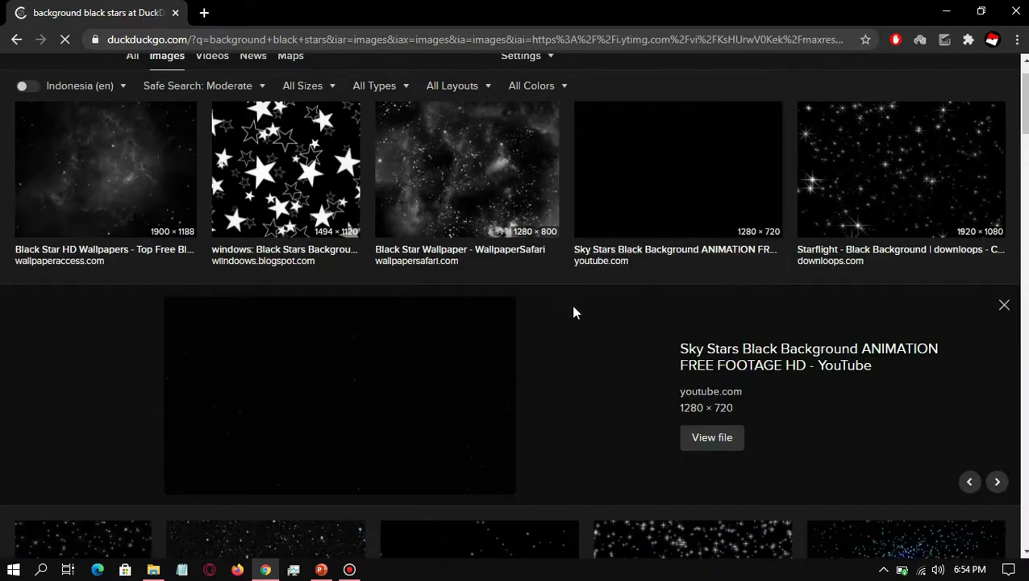
{"action": "scroll", "coordinate": [556, 242], "scroll_direction": "down", "scroll_amount": 4}
{"action": "scroll", "coordinate": [553, 194], "scroll_direction": "down", "scroll_amount": 5}
{"action": "left_click", "coordinate": [891, 298]}
{"action": "right_click", "coordinate": [338, 387]}
{"action": "left_click", "coordinate": [387, 451]}
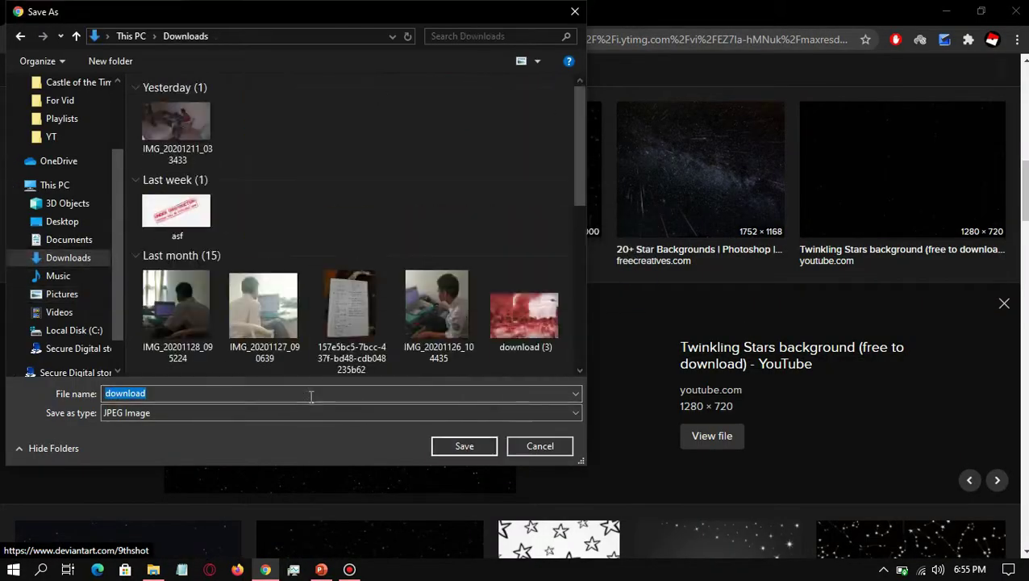
{"action": "key", "text": "Return"}
{"action": "key", "text": "alt+Tab"}
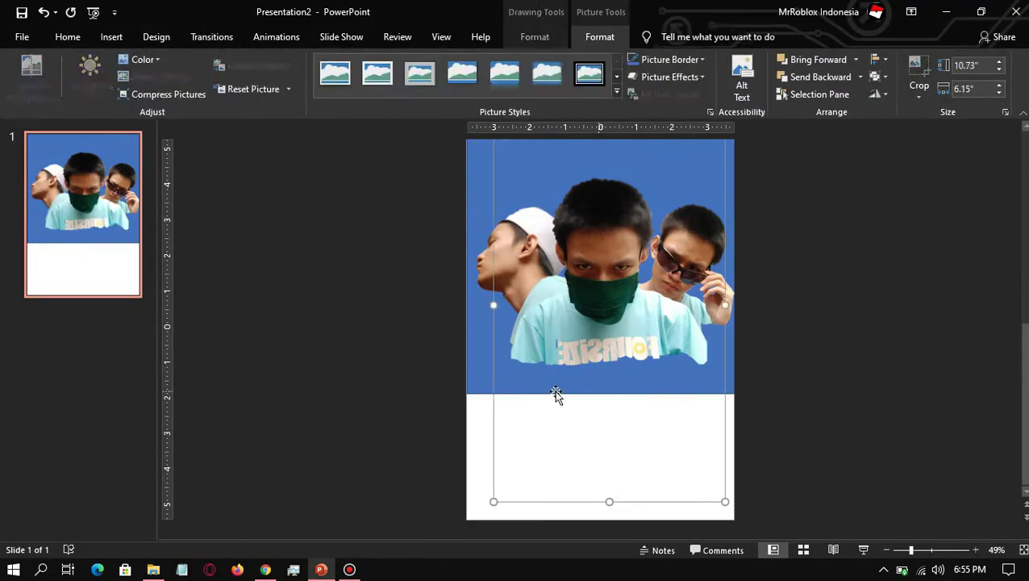
Step: Fill the backdrop shape with the downloaded starfield picture and raise its transparency
{"action": "left_click", "coordinate": [387, 59]}
{"action": "left_click", "coordinate": [556, 564]}
{"action": "left_click", "coordinate": [874, 371]}
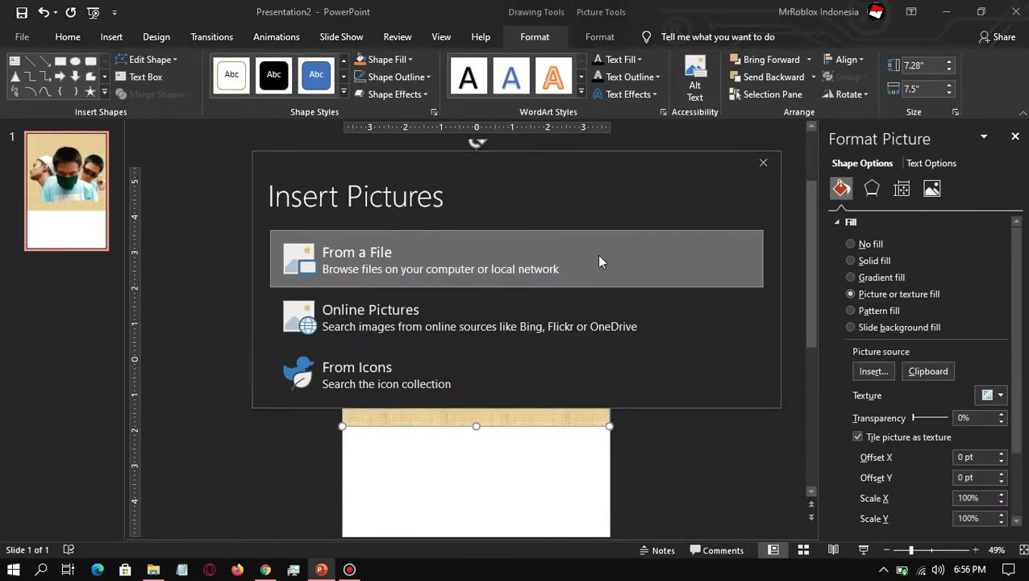
{"action": "left_click", "coordinate": [596, 258]}
{"action": "double_click", "coordinate": [184, 146]}
{"action": "left_click_drag", "start_coordinate": [913, 417], "coordinate": [924, 418]}
{"action": "left_click", "coordinate": [872, 188]}
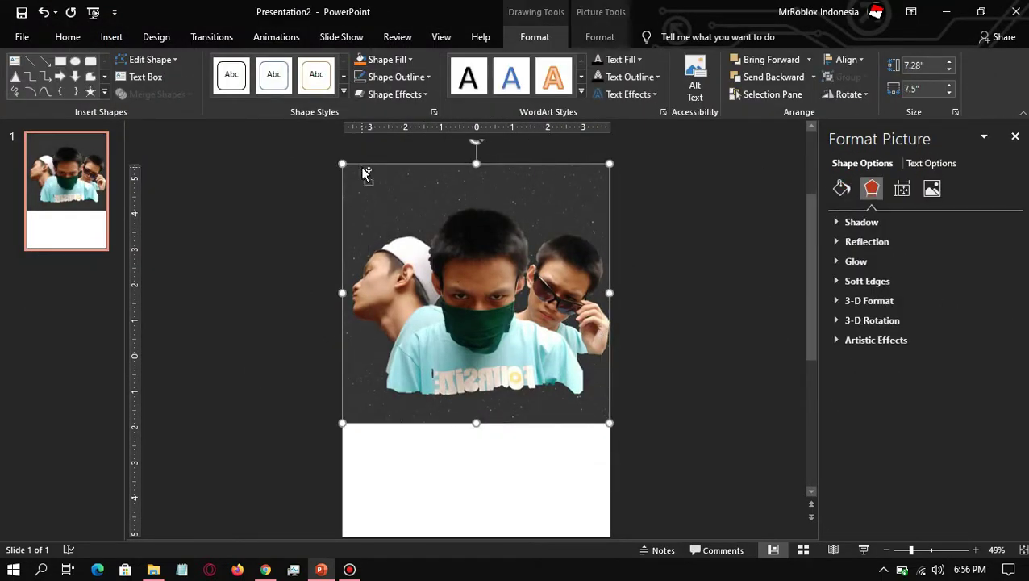
{"action": "right_click", "coordinate": [530, 434]}
Step: Give the full-slide shape a Linear Down gradient fill with black top stops
{"action": "left_click", "coordinate": [850, 276]}
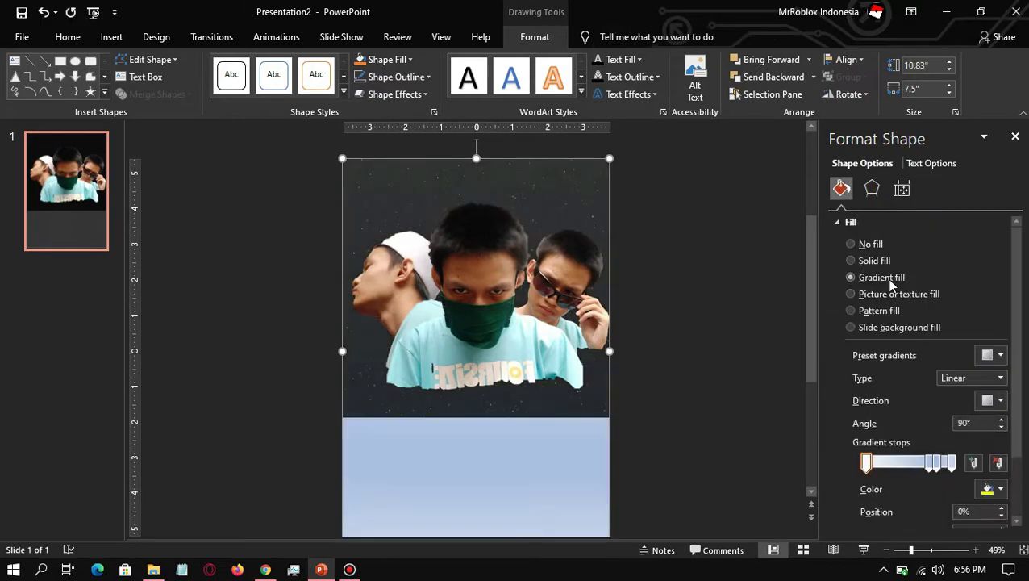
{"action": "left_click", "coordinate": [998, 401]}
{"action": "left_click", "coordinate": [909, 433]}
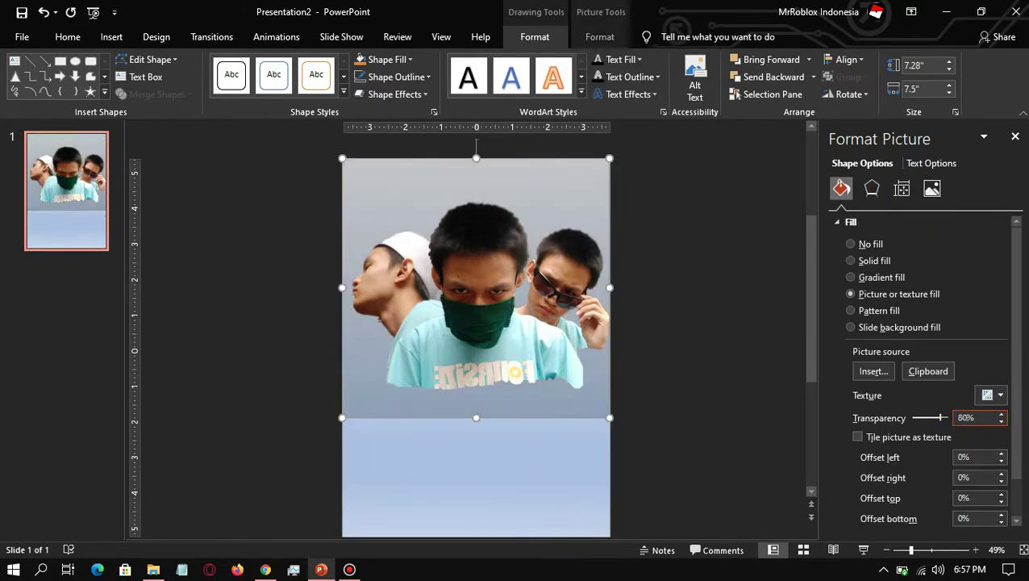
{"action": "left_click", "coordinate": [997, 489]}
{"action": "left_click", "coordinate": [922, 348]}
{"action": "left_click", "coordinate": [928, 463]}
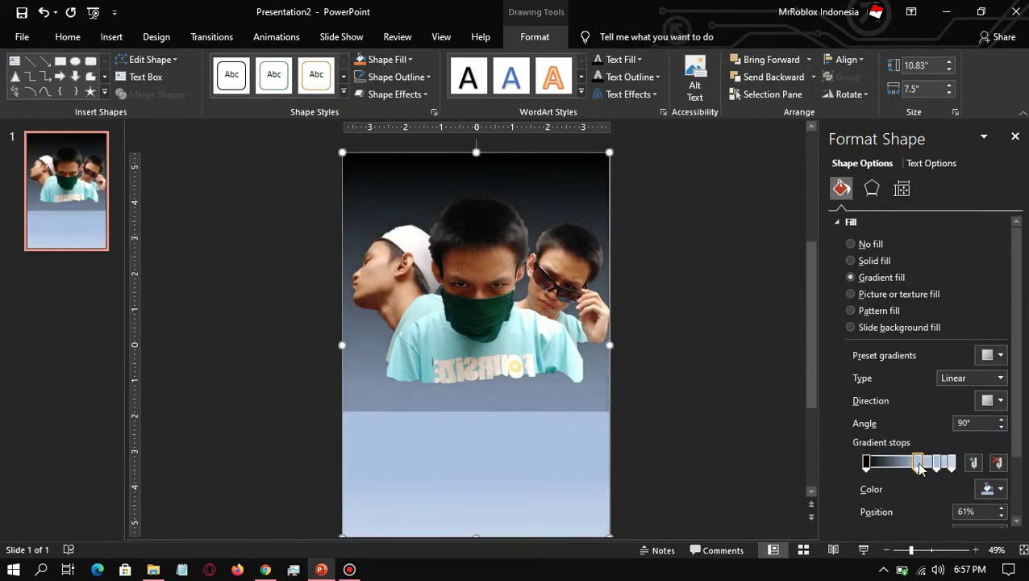
{"action": "left_click", "coordinate": [999, 489]}
Step: Recolour the gradient stops at 38%, 52%, 72% and 85% to dark navy and blue tones
{"action": "left_click", "coordinate": [921, 348]}
{"action": "left_click", "coordinate": [999, 489]}
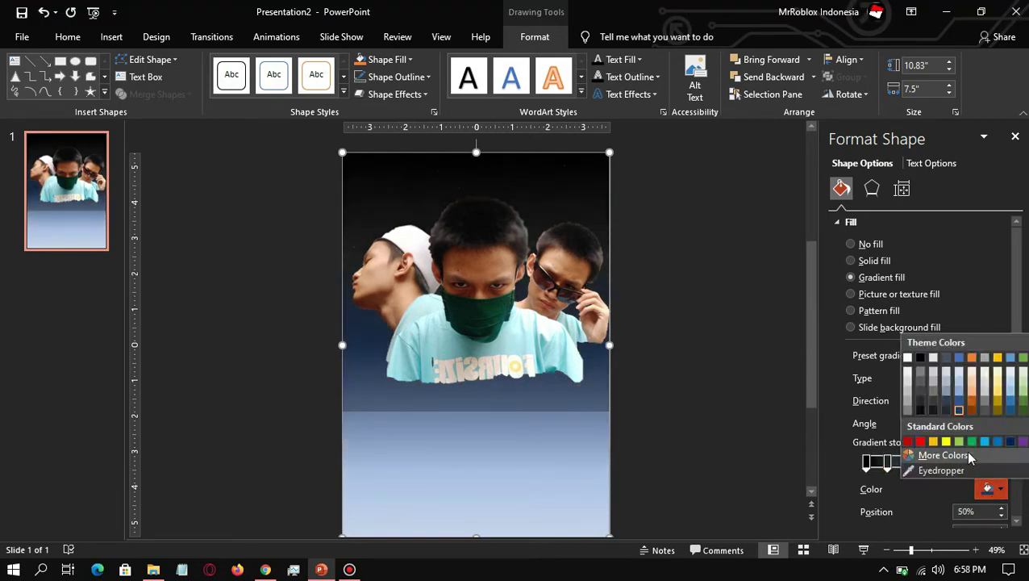
{"action": "left_click", "coordinate": [961, 417]}
{"action": "left_click", "coordinate": [908, 461]}
{"action": "left_click", "coordinate": [1000, 489]}
{"action": "left_click", "coordinate": [961, 417]}
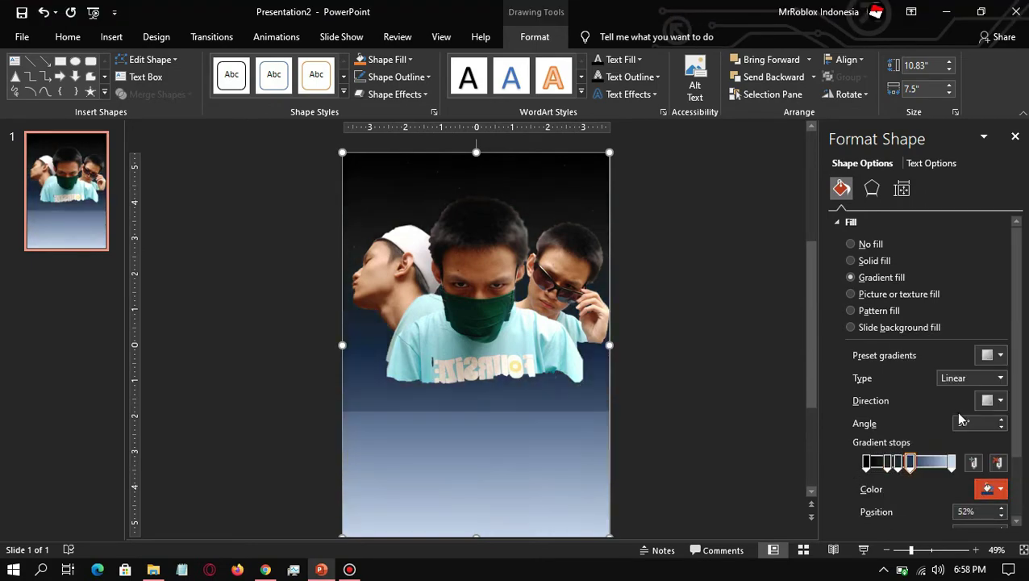
{"action": "left_click", "coordinate": [928, 463]}
{"action": "left_click", "coordinate": [999, 490]}
{"action": "left_click", "coordinate": [961, 418]}
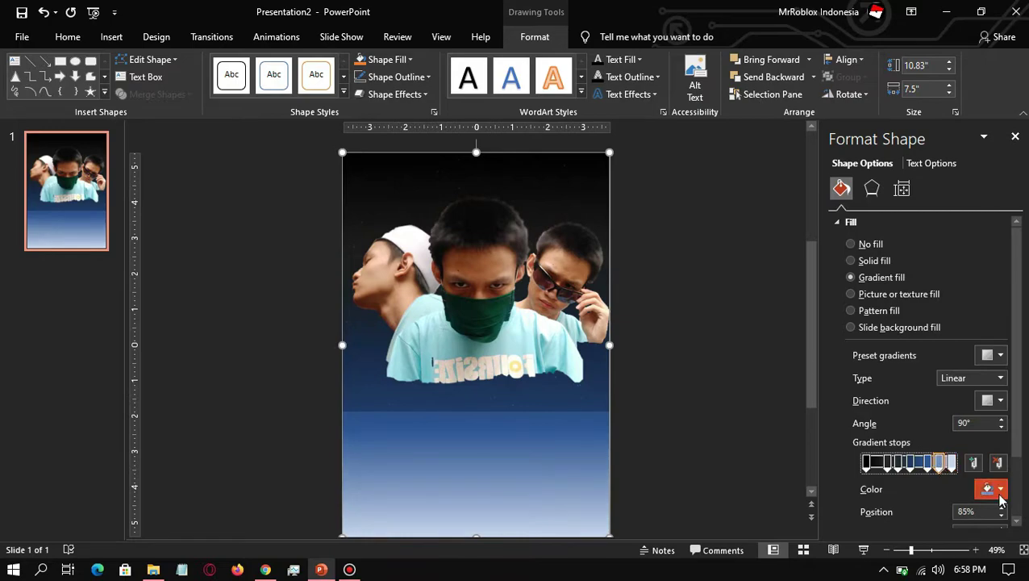
{"action": "left_click", "coordinate": [1000, 490]}
{"action": "left_click", "coordinate": [961, 418]}
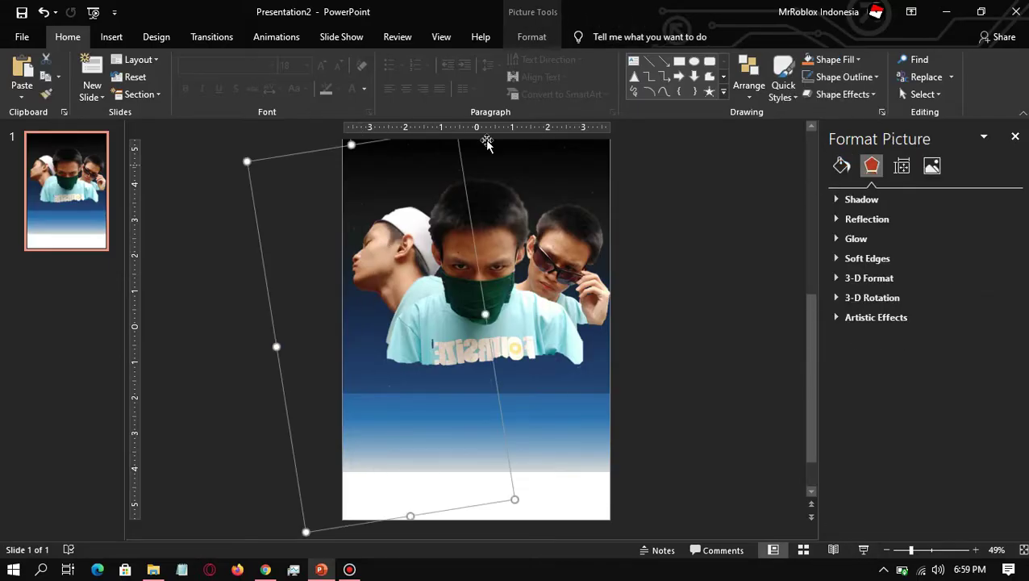
Step: Apply a Blur artistic effect at radius 4 to the white-cap photo, then reopen Remove Background
{"action": "left_click", "coordinate": [532, 37]}
{"action": "left_click", "coordinate": [173, 75]}
{"action": "left_click", "coordinate": [24, 81]}
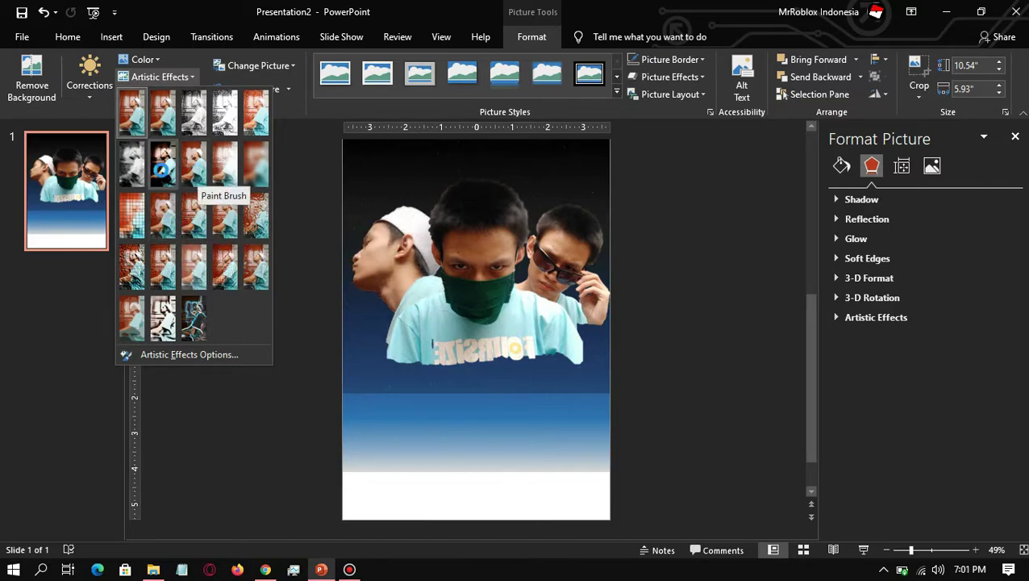
{"action": "left_click", "coordinate": [225, 354]}
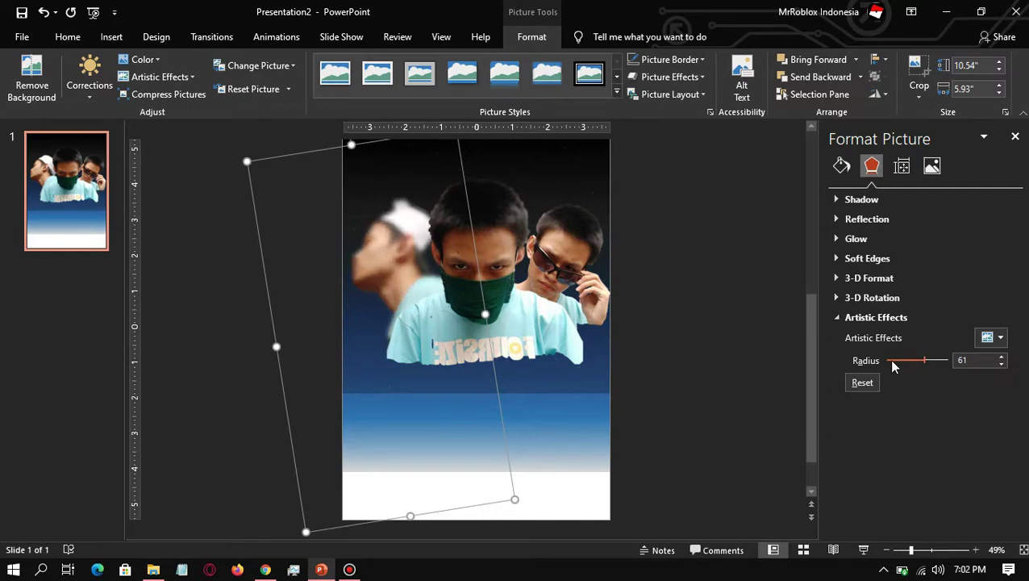
{"action": "left_click_drag", "start_coordinate": [924, 360], "coordinate": [893, 359]}
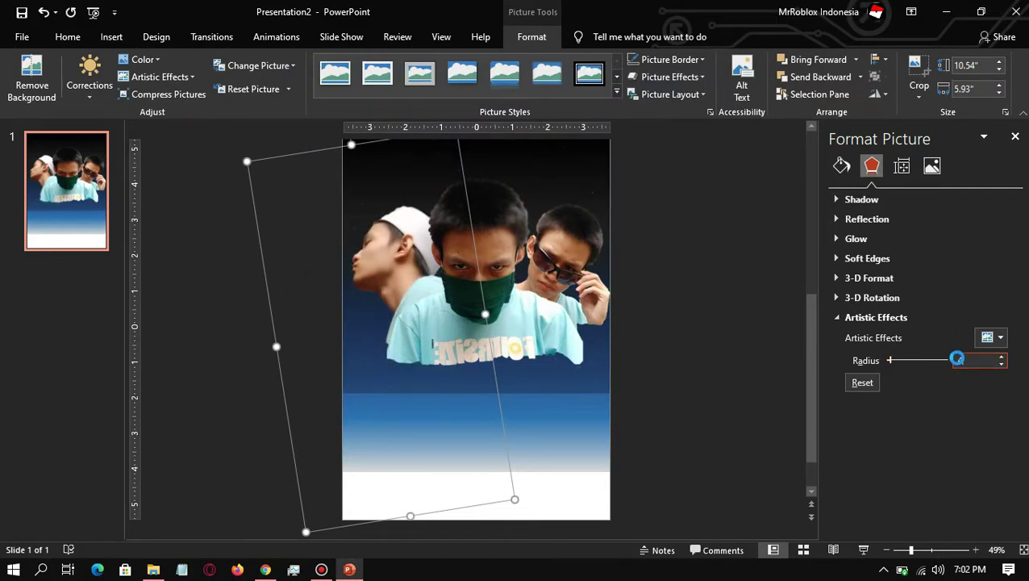
{"action": "left_click", "coordinate": [16, 64]}
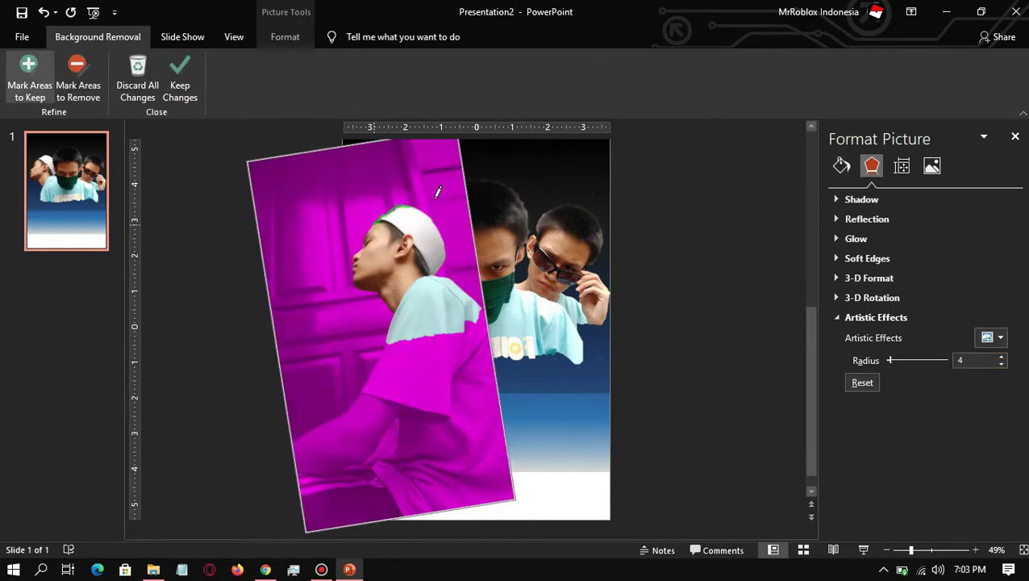
Step: Set Artistic Effects to None and mark leftover background at the cap top and face for removal
{"action": "left_click_drag", "start_coordinate": [387, 206], "coordinate": [408, 202]}
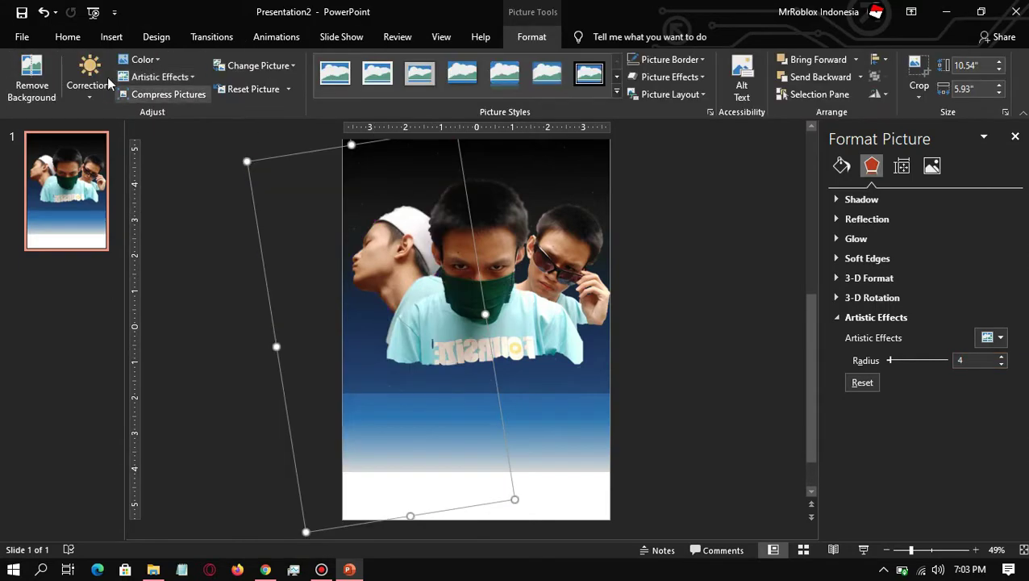
{"action": "scroll", "coordinate": [475, 220], "scroll_direction": "up", "scroll_amount": 10, "text": "ctrl"}
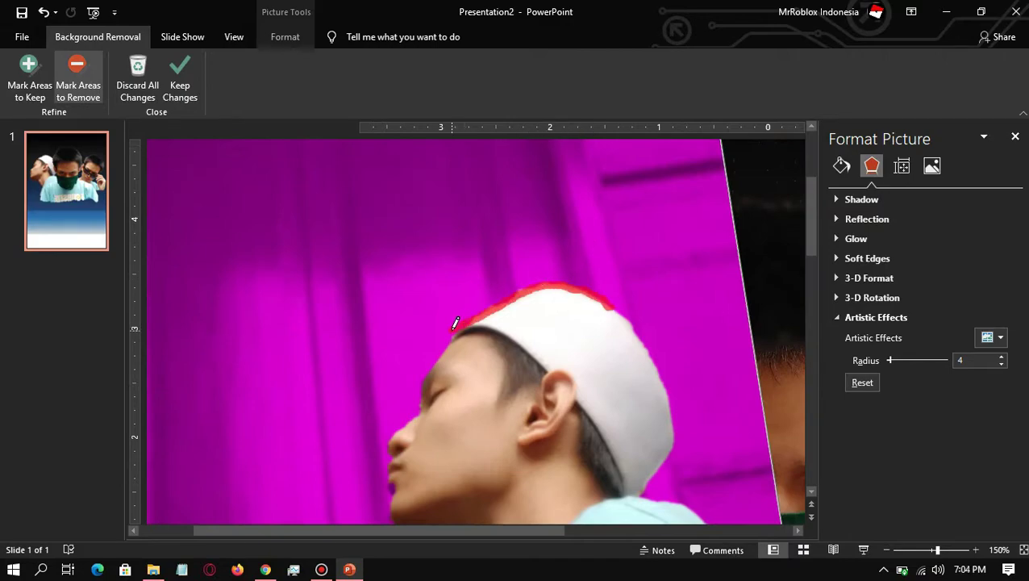
{"action": "left_click_drag", "start_coordinate": [503, 282], "coordinate": [547, 290]}
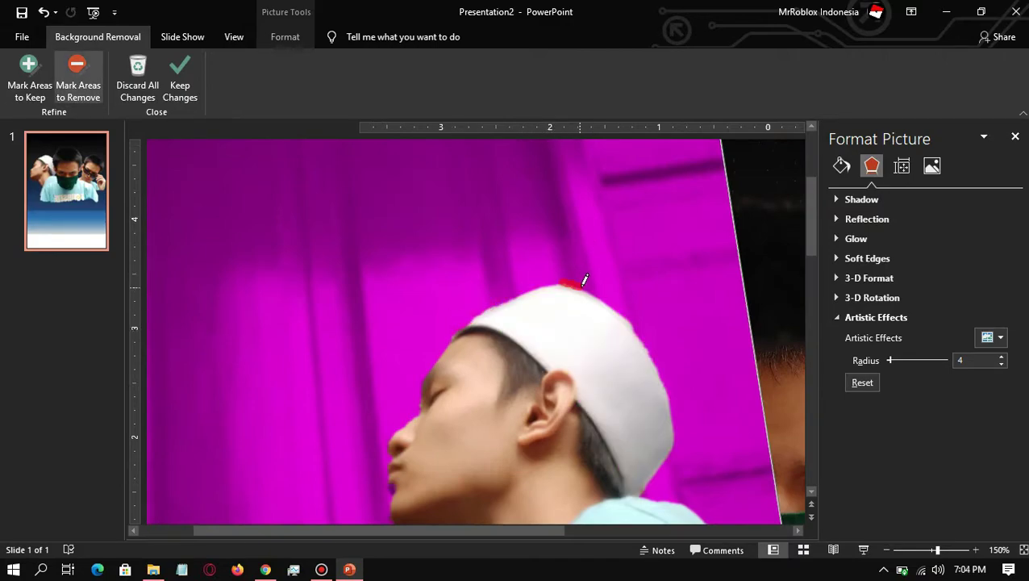
{"action": "left_click", "coordinate": [180, 89]}
{"action": "left_click", "coordinate": [999, 338]}
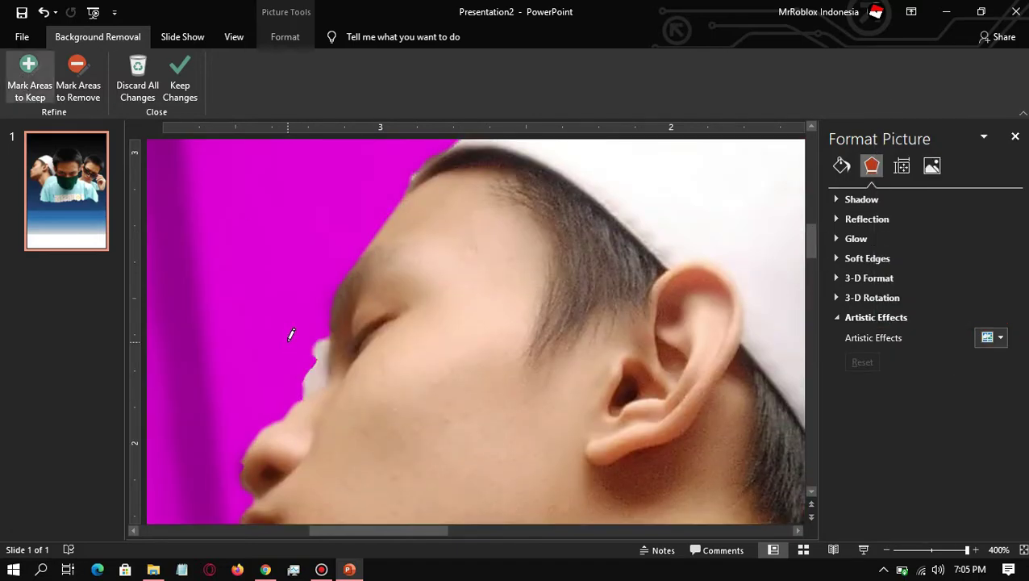
{"action": "left_click", "coordinate": [78, 77]}
{"action": "left_click_drag", "start_coordinate": [325, 343], "coordinate": [329, 355]}
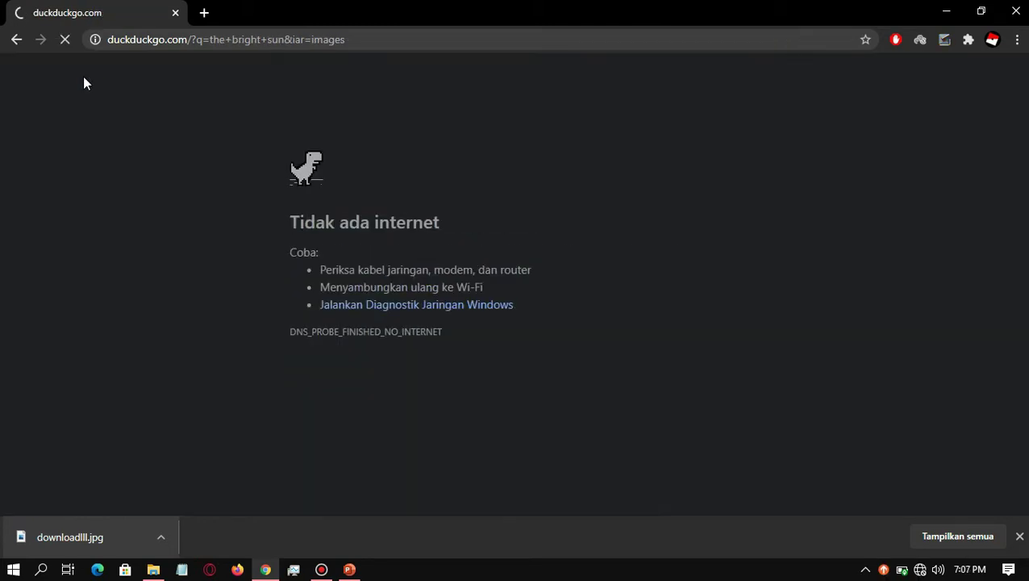
Step: Open the first Earth image result in DuckDuckGo and bring up its save/copy options
{"action": "left_click", "coordinate": [919, 569]}
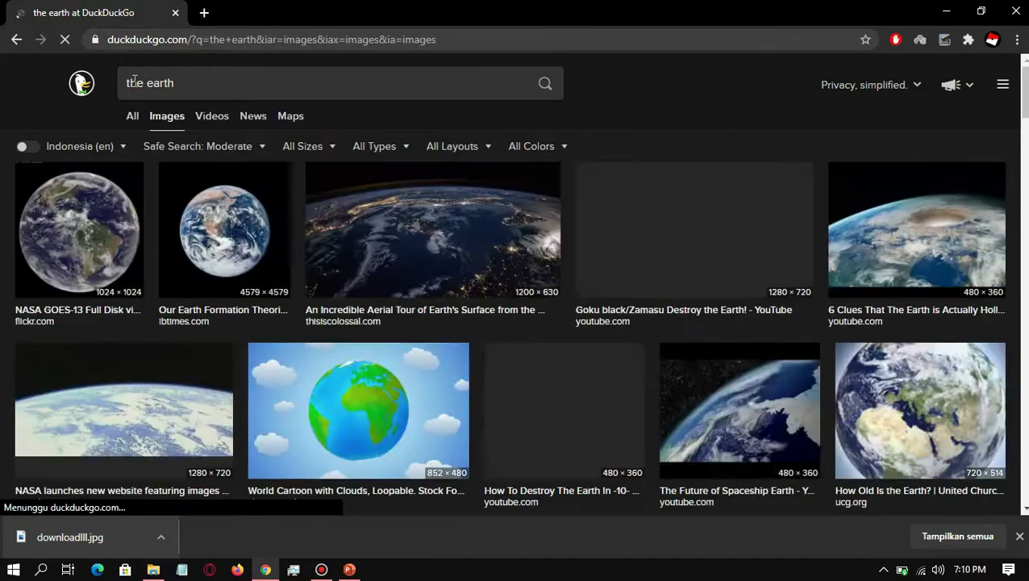
{"action": "left_click", "coordinate": [73, 226]}
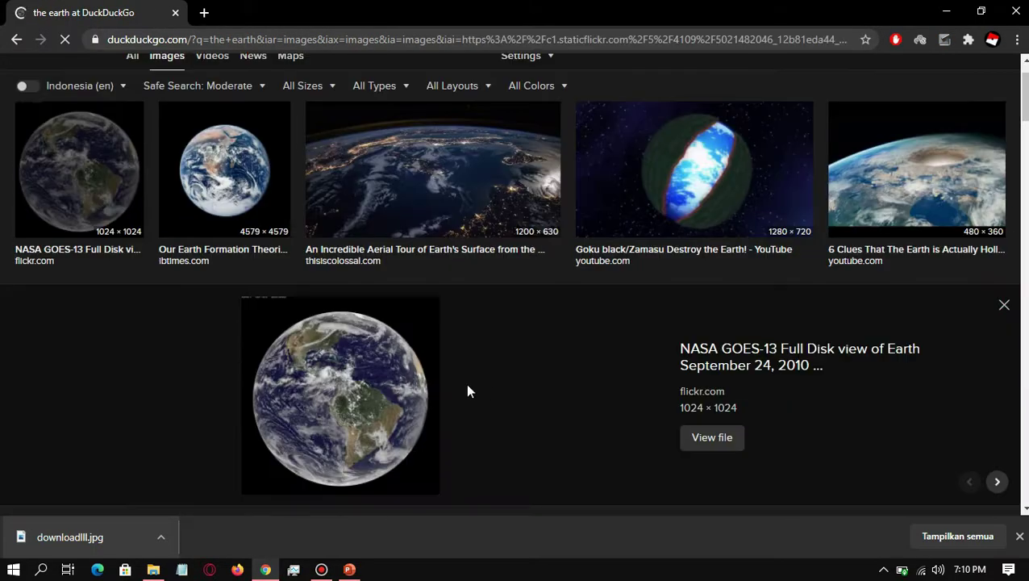
{"action": "right_click", "coordinate": [329, 237]}
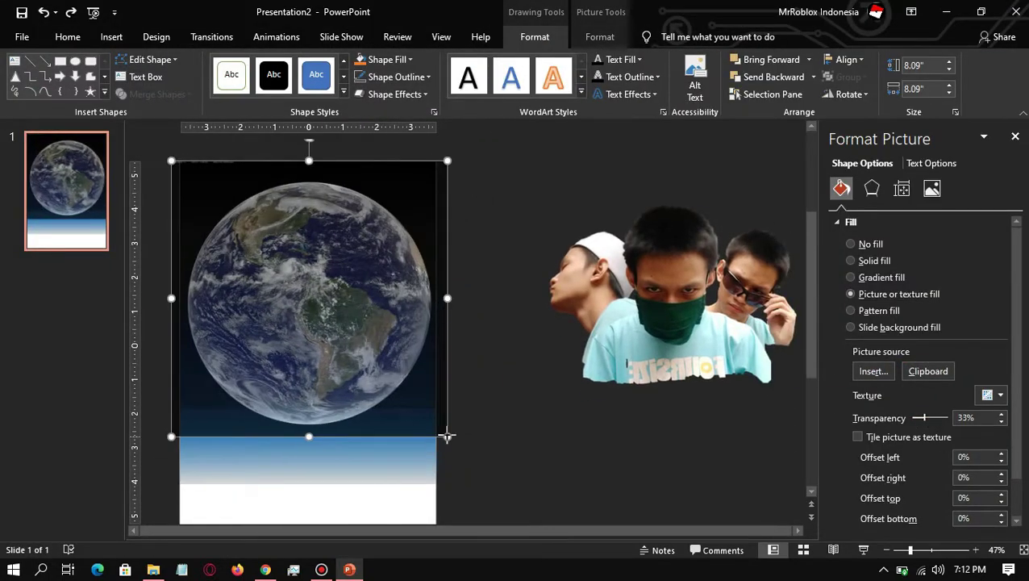
Step: Resize the Earth picture to about 7.5 inches and leave the slide show preview
{"action": "left_click_drag", "start_coordinate": [447, 437], "coordinate": [426, 416]}
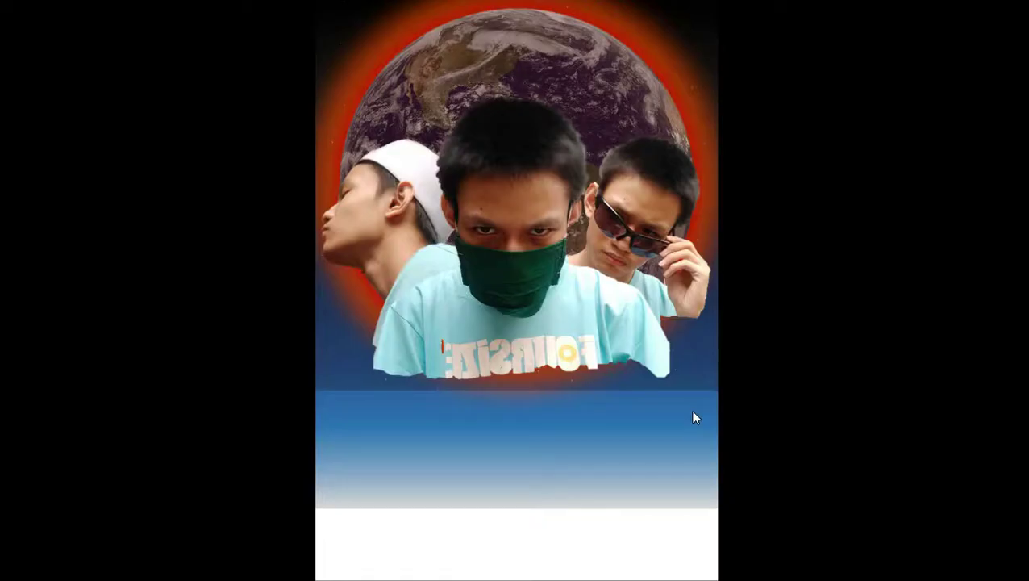
{"action": "key", "text": "Escape"}
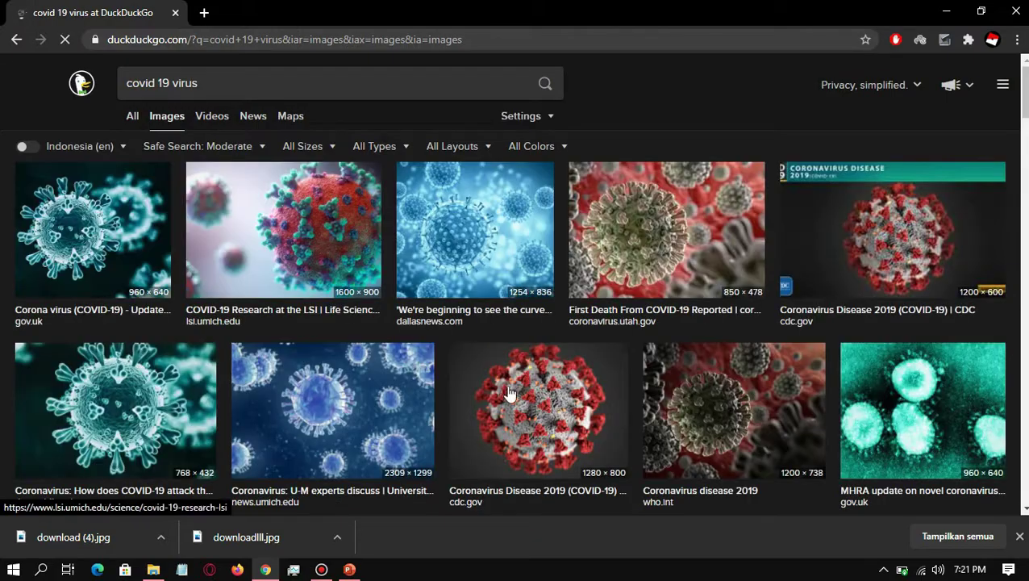
Step: Open the CDC coronavirus image preview in DuckDuckGo and copy it for the poster
{"action": "left_click", "coordinate": [538, 411]}
{"action": "right_click", "coordinate": [378, 394]}
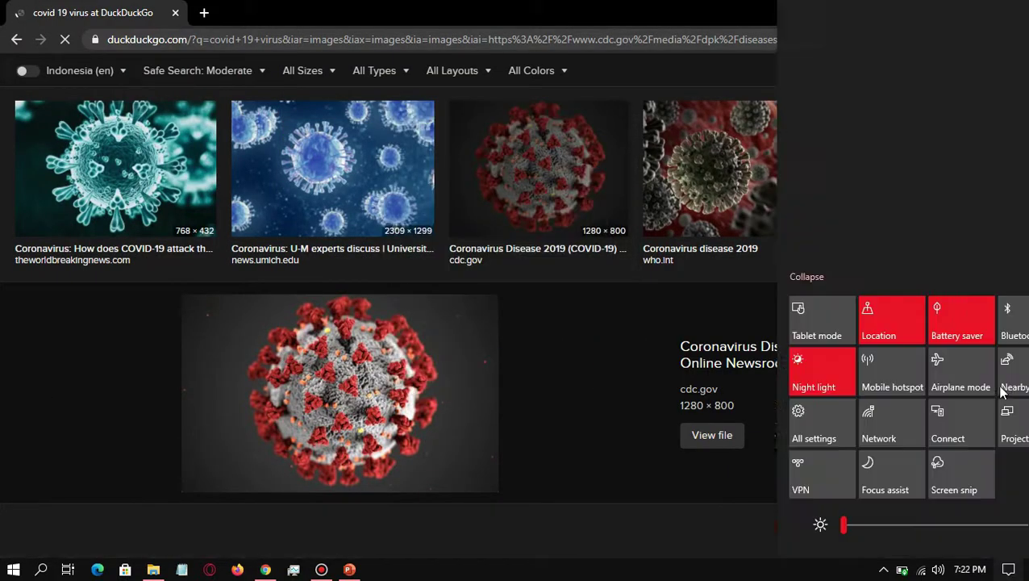
{"action": "key", "text": "F5"}
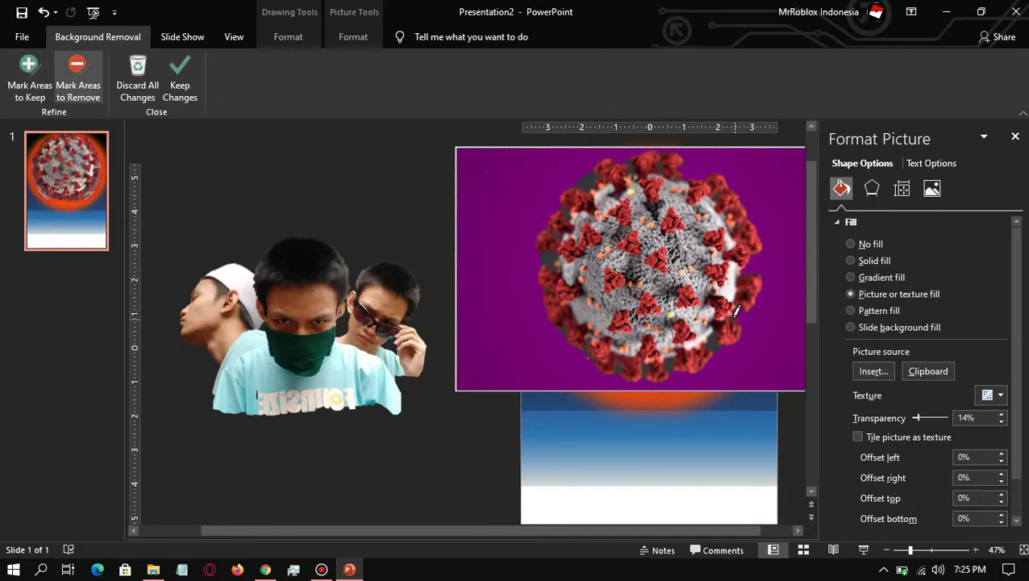
Step: Finish cutting away the virus picture's purple background and make the picture partly transparent
{"action": "scroll", "coordinate": [669, 360], "scroll_direction": "up", "scroll_amount": 5}
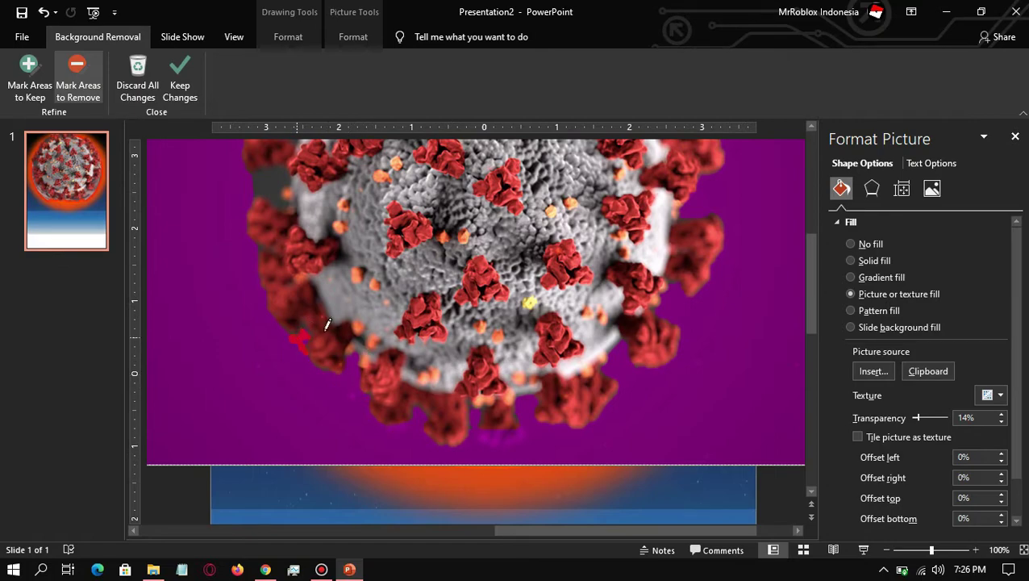
{"action": "scroll", "coordinate": [266, 307], "scroll_direction": "up", "scroll_amount": 1}
{"action": "scroll", "coordinate": [266, 290], "scroll_direction": "up", "scroll_amount": 1}
{"action": "scroll", "coordinate": [307, 302], "scroll_direction": "up", "scroll_amount": 1}
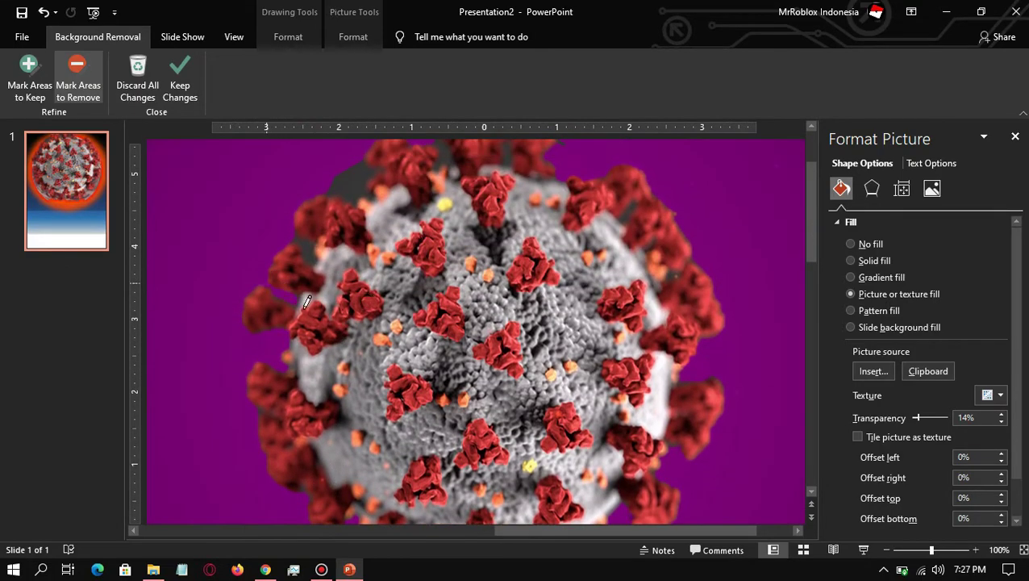
{"action": "scroll", "coordinate": [446, 203], "scroll_direction": "up", "scroll_amount": 1}
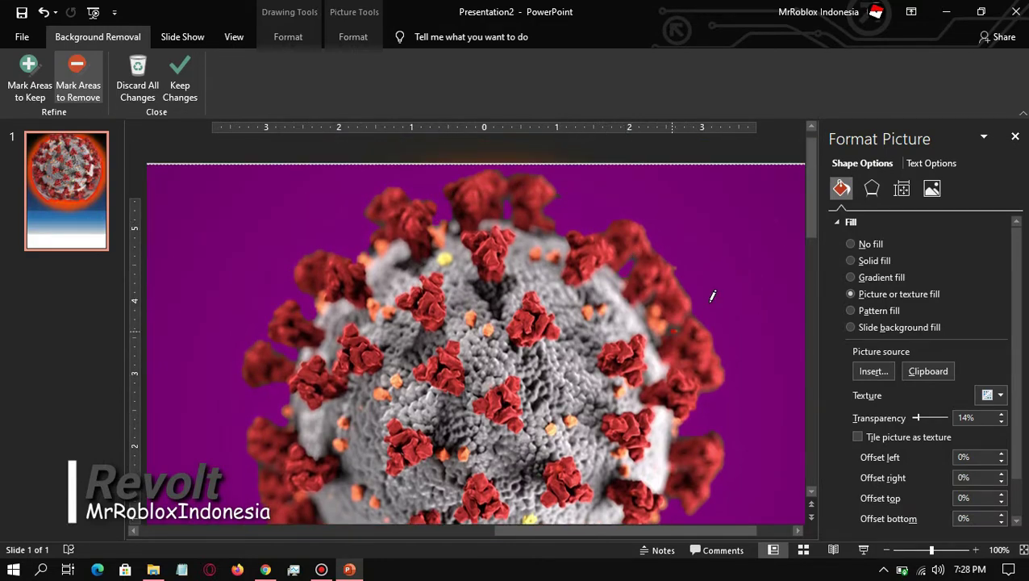
{"action": "key", "text": "Escape"}
{"action": "left_click_drag", "start_coordinate": [916, 418], "coordinate": [927, 418]}
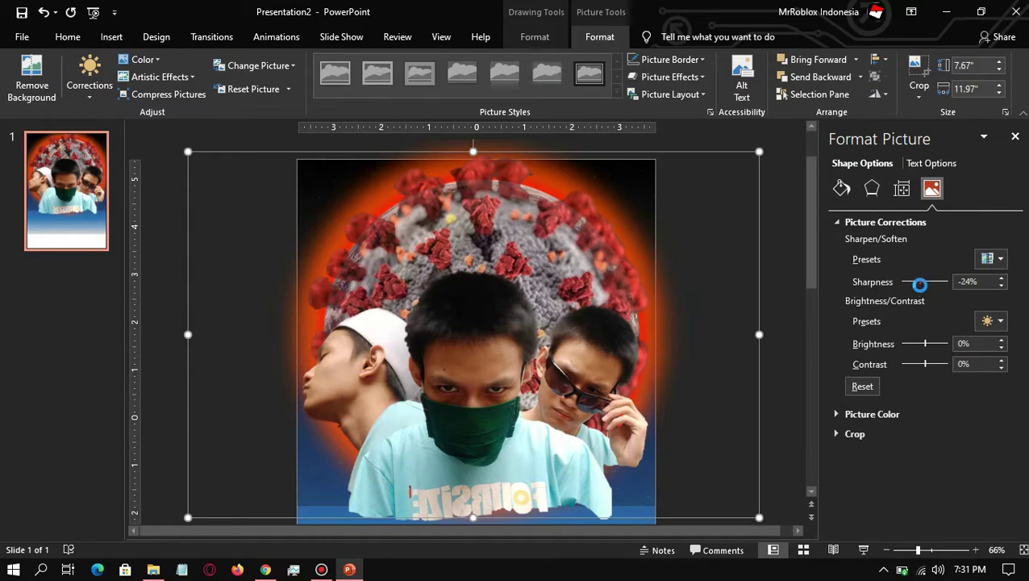
Step: Lighten the pictures, bringing the Earth's brightness to 9% with slightly reduced contrast
{"action": "left_click_drag", "start_coordinate": [919, 283], "coordinate": [923, 282]}
{"action": "left_click_drag", "start_coordinate": [925, 344], "coordinate": [917, 364]}
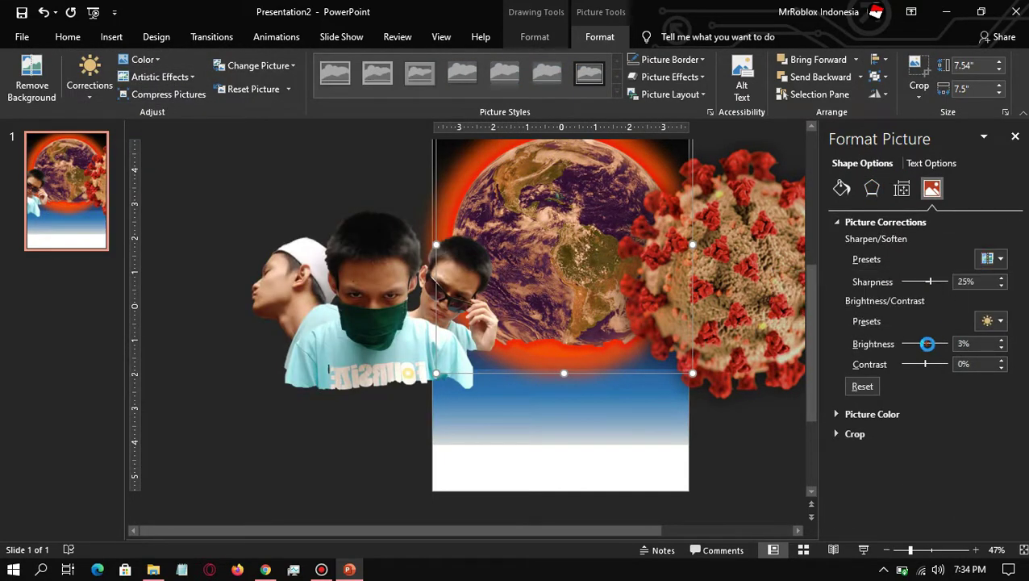
{"action": "left_click_drag", "start_coordinate": [928, 343], "coordinate": [929, 343]}
{"action": "left_click_drag", "start_coordinate": [925, 364], "coordinate": [920, 364]}
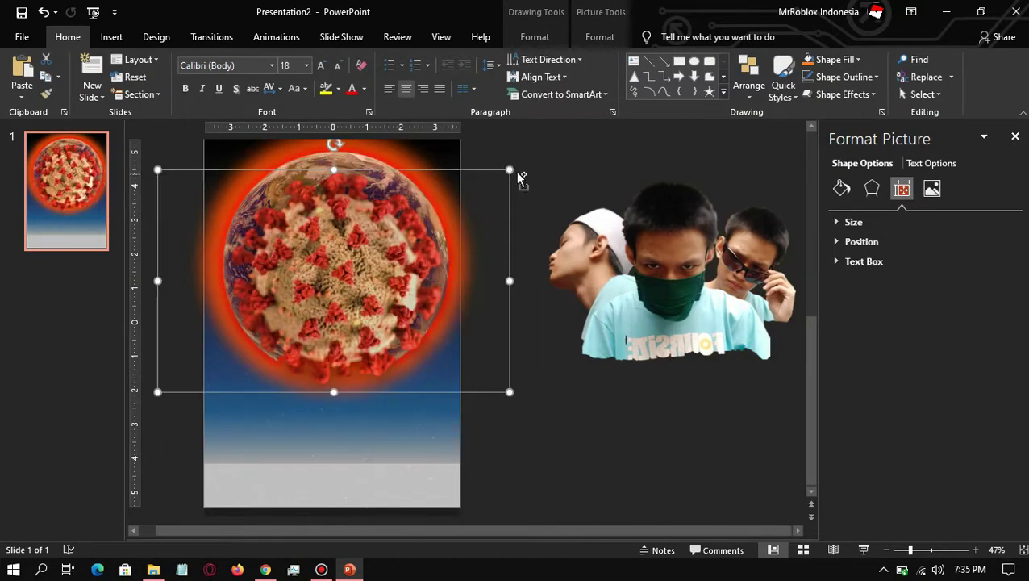
Step: Apply an artistic effect to the virus picture with 42% transparency
{"action": "left_click", "coordinate": [599, 36]}
{"action": "left_click", "coordinate": [159, 76]}
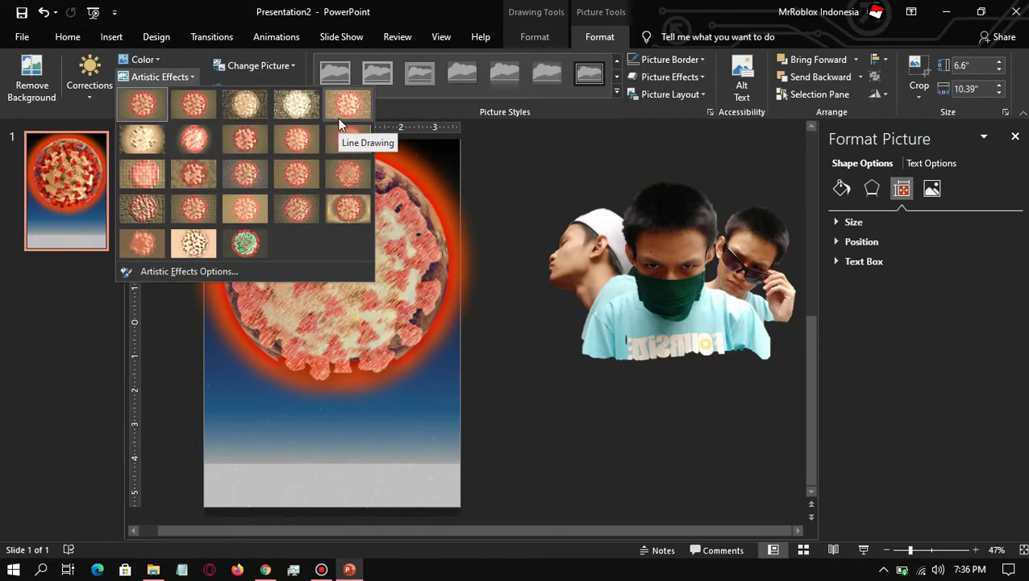
{"action": "left_click", "coordinate": [202, 141]}
{"action": "left_click", "coordinate": [871, 188]}
{"action": "left_click_drag", "start_coordinate": [913, 470], "coordinate": [927, 472]}
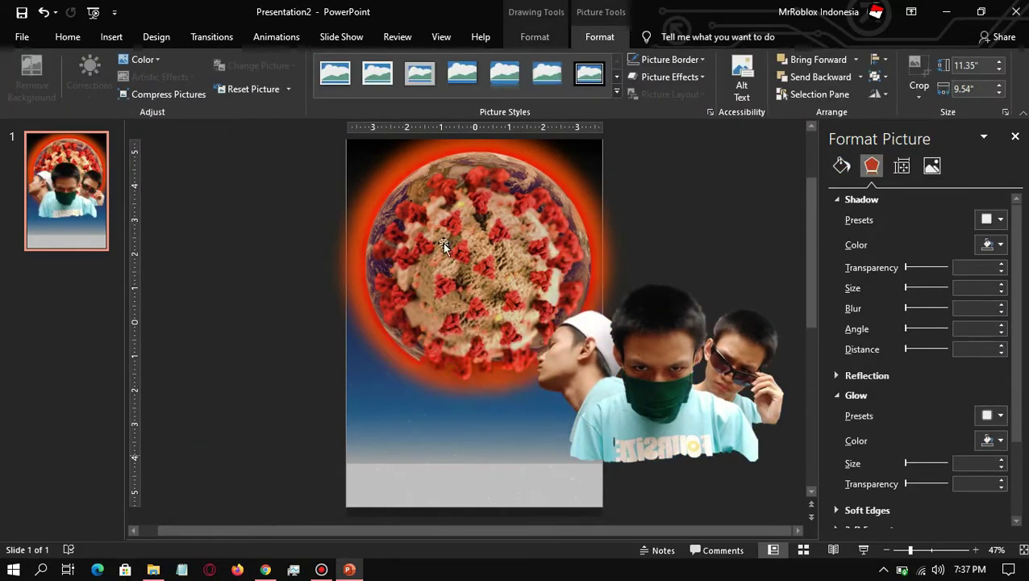
Step: Give the virus picture a 10 pt glow in custom orange-red #FE5002
{"action": "left_click", "coordinate": [1000, 463]}
{"action": "left_click", "coordinate": [947, 373]}
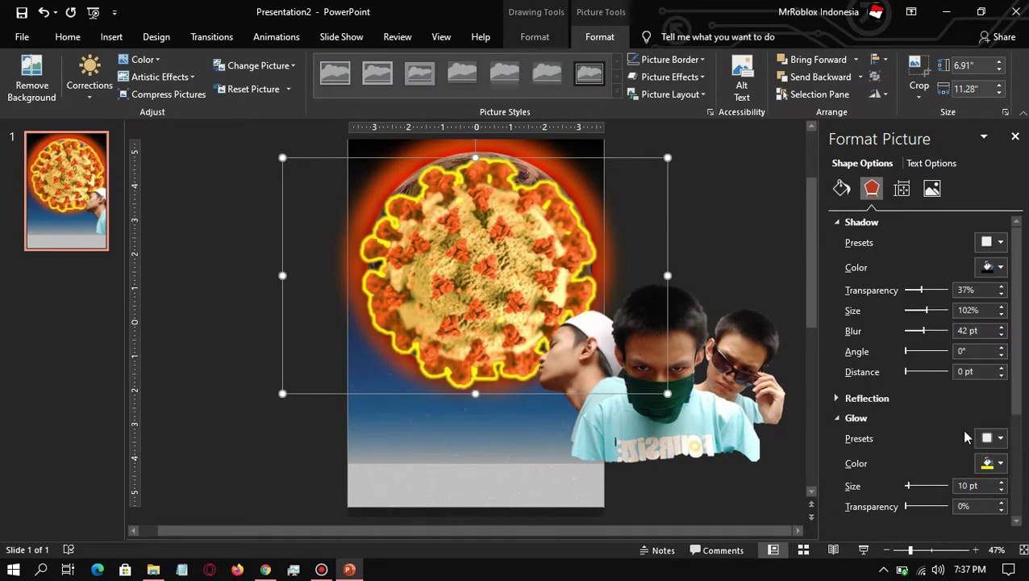
{"action": "left_click", "coordinate": [1000, 463]}
{"action": "left_click", "coordinate": [940, 427]}
{"action": "key", "text": "Return"}
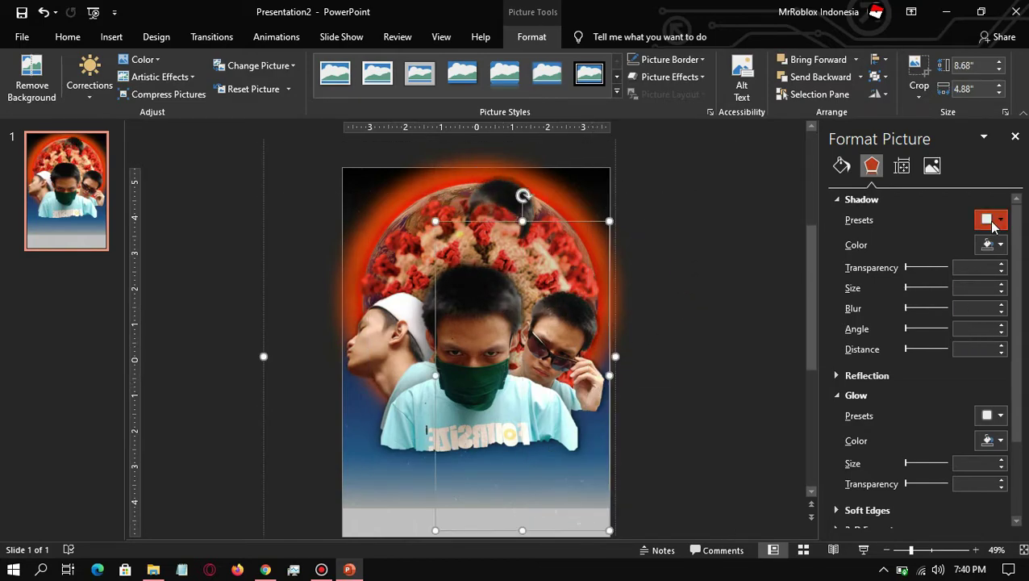
Step: Add a preset drop shadow to the selected object on the poster
{"action": "left_click", "coordinate": [581, 307]}
{"action": "left_click", "coordinate": [1000, 220]}
{"action": "left_click", "coordinate": [913, 316]}
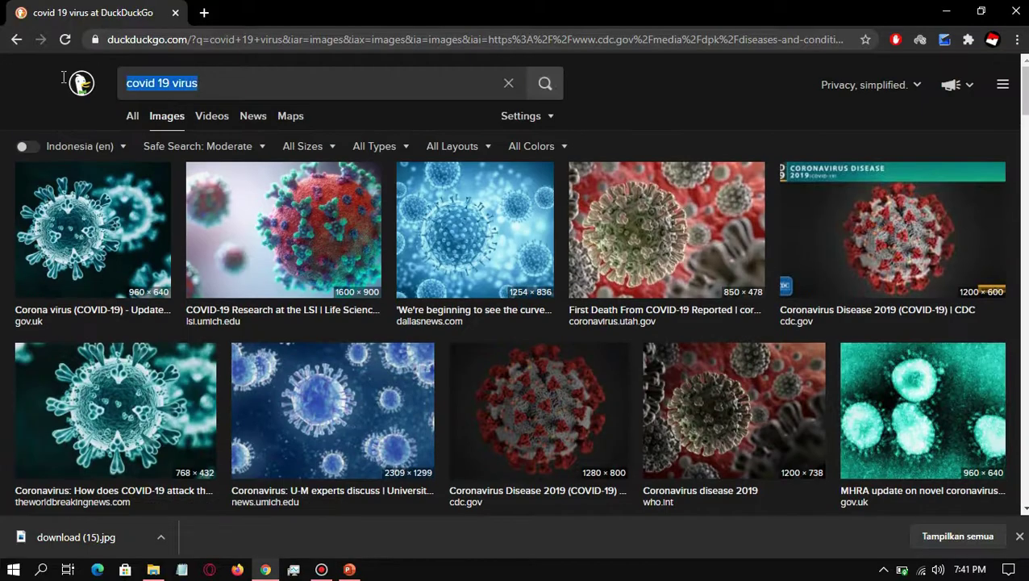
Step: Search DuckDuckGo images for 'crisis economy riots' and open a riot photo preview
{"action": "type", "text": "crisis economy"}
{"action": "key", "text": "Return"}
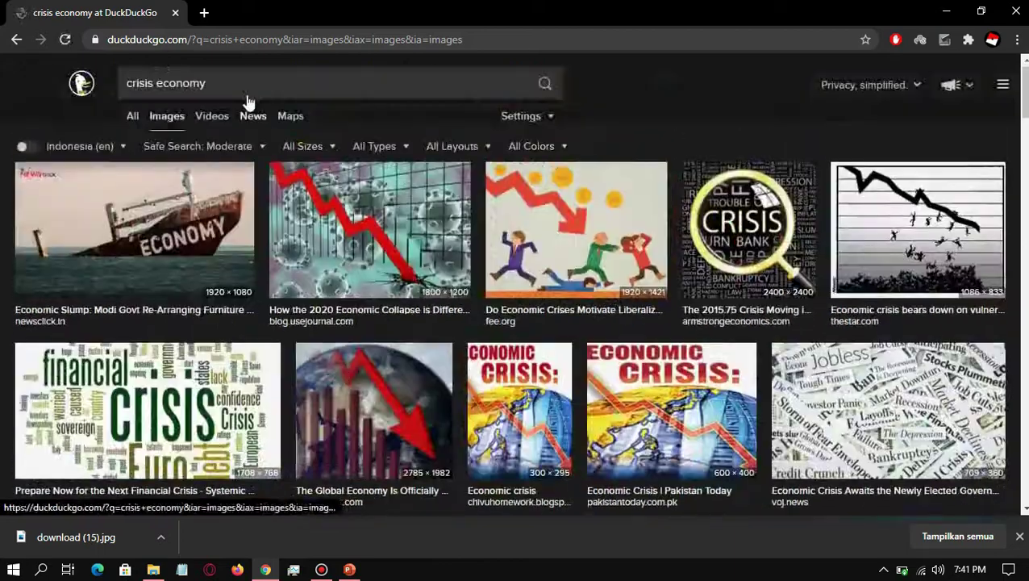
{"action": "left_click", "coordinate": [245, 90]}
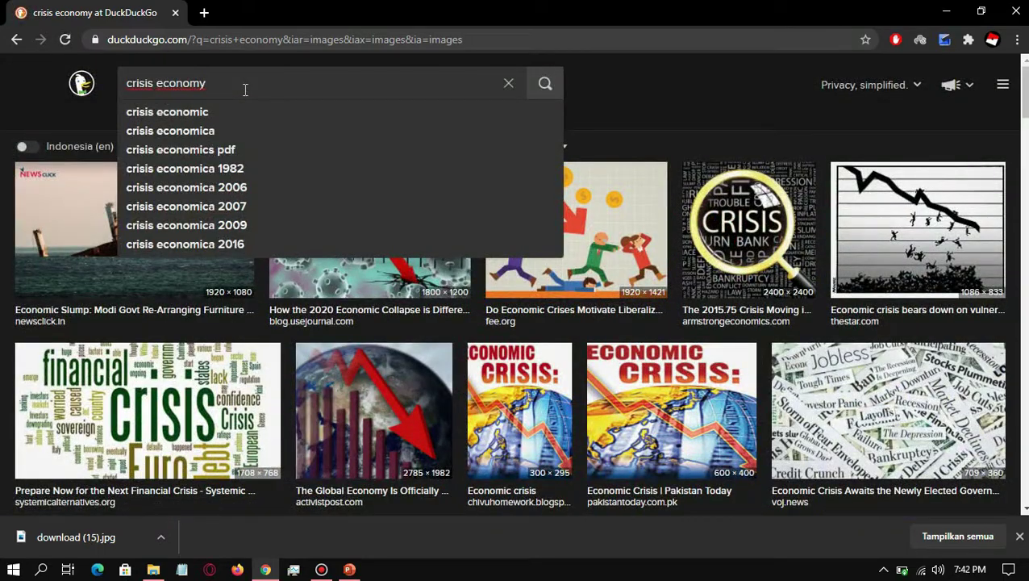
{"action": "type", "text": "riots"}
{"action": "key", "text": "Return"}
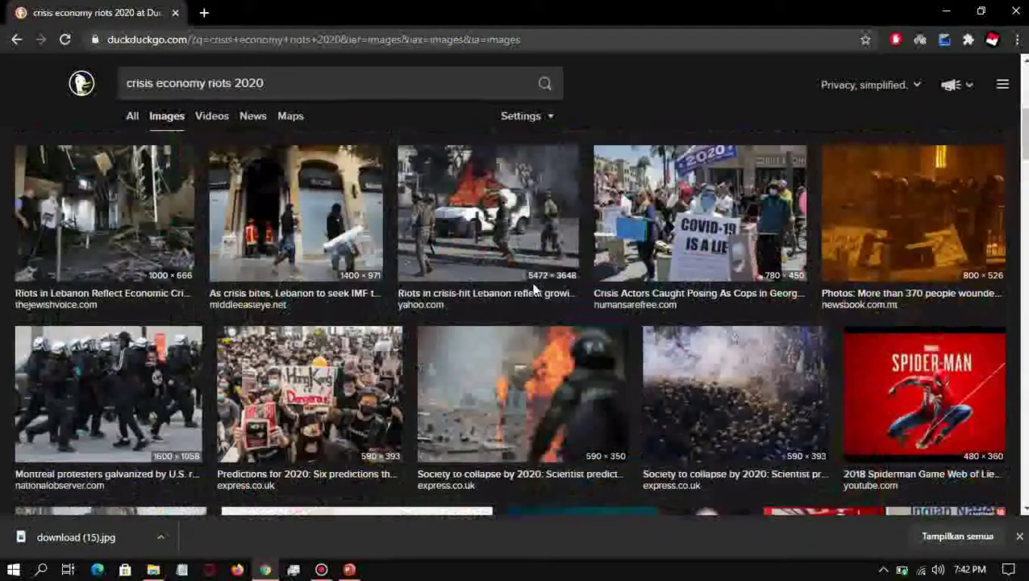
{"action": "left_click", "coordinate": [710, 379]}
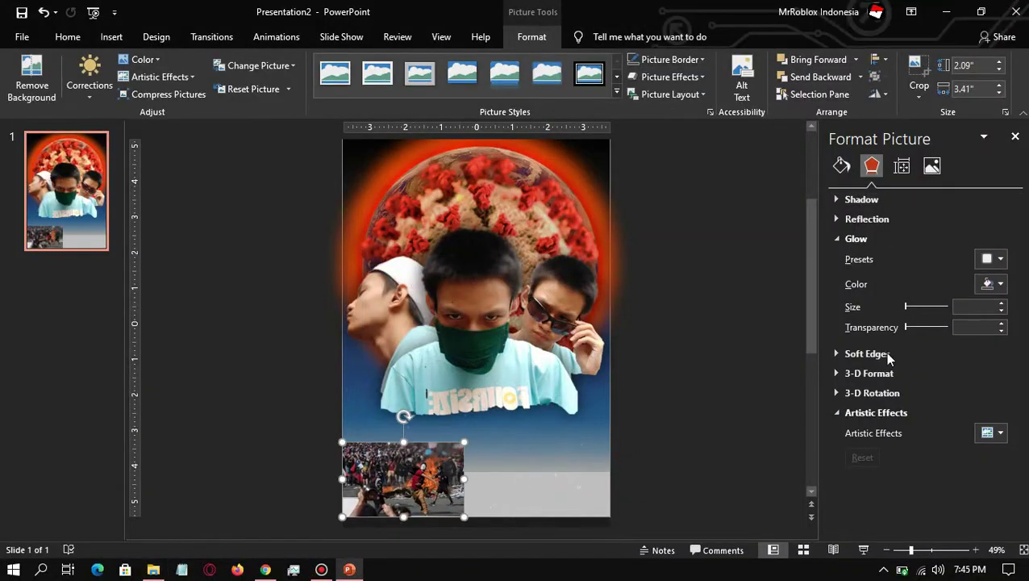
{"action": "left_click", "coordinate": [866, 353]}
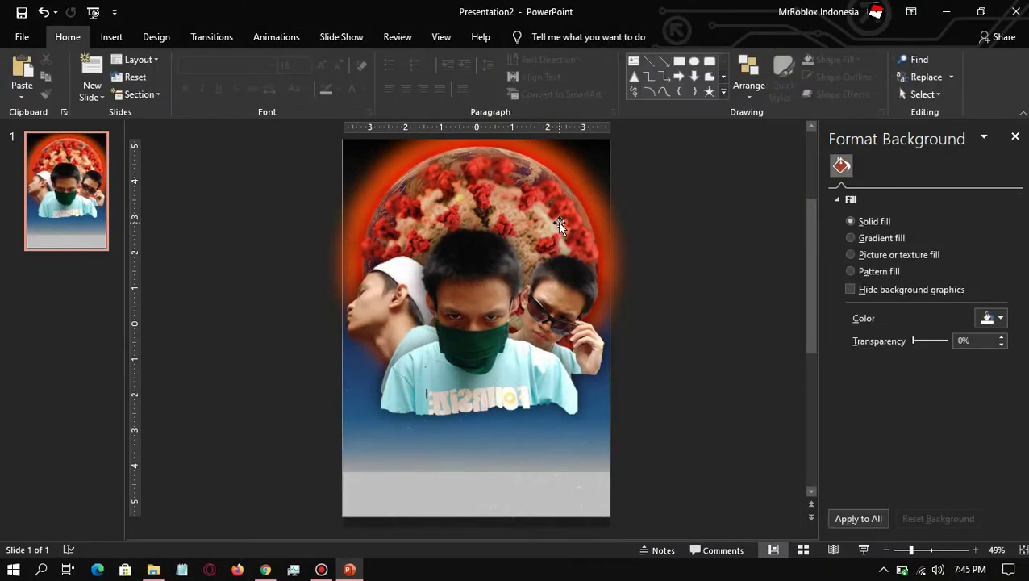
Step: Apply an artistic effect to the picture, leaving the brightness and contrast presets unchanged
{"action": "left_click", "coordinate": [93, 91]}
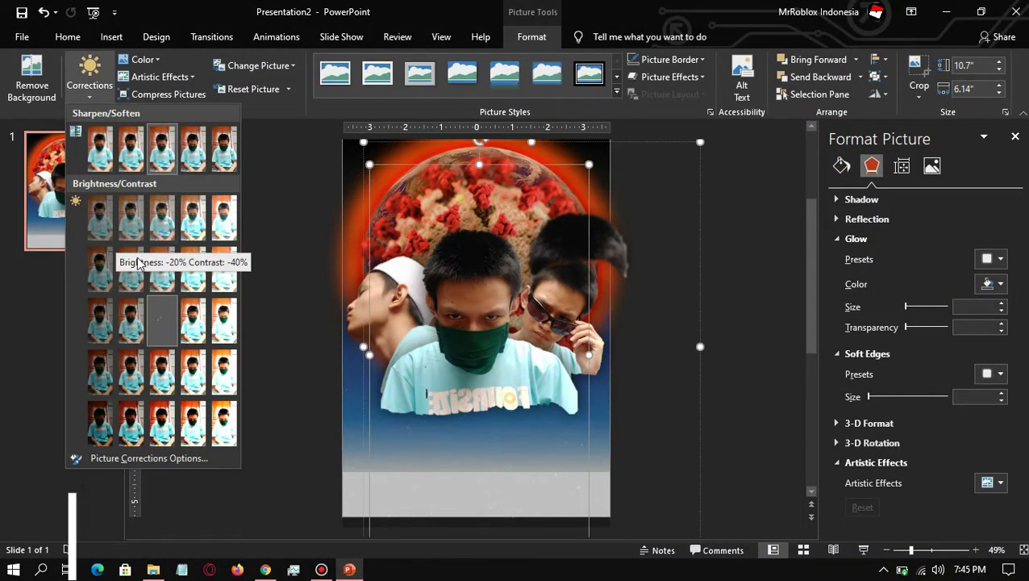
{"action": "left_click", "coordinate": [171, 83]}
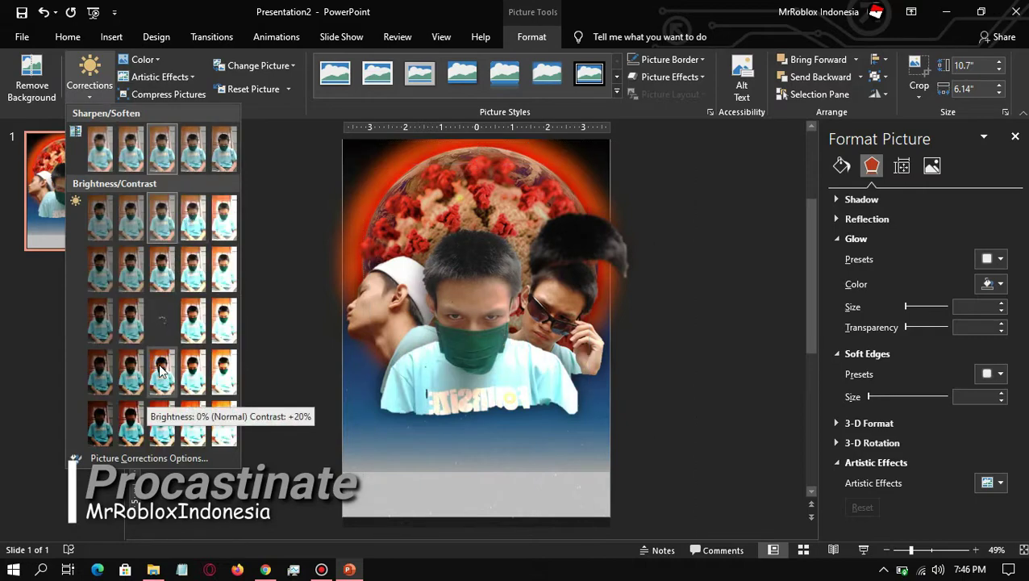
{"action": "left_click", "coordinate": [161, 76]}
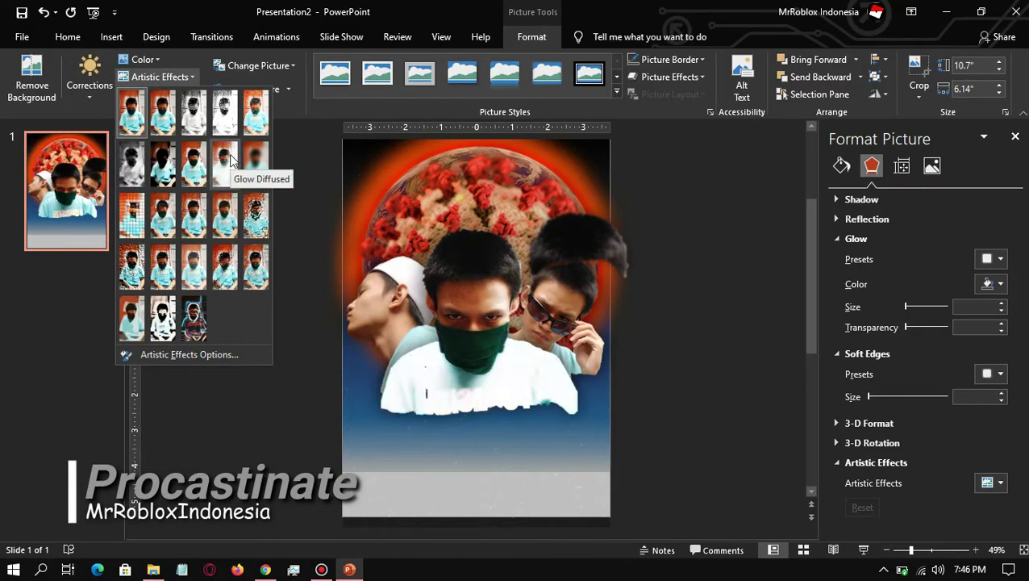
{"action": "left_click", "coordinate": [165, 169]}
Step: Apply a sharpen/soften correction preset and set the artistic effect transparency to 6%
{"action": "left_click", "coordinate": [931, 165]}
{"action": "left_click", "coordinate": [998, 236]}
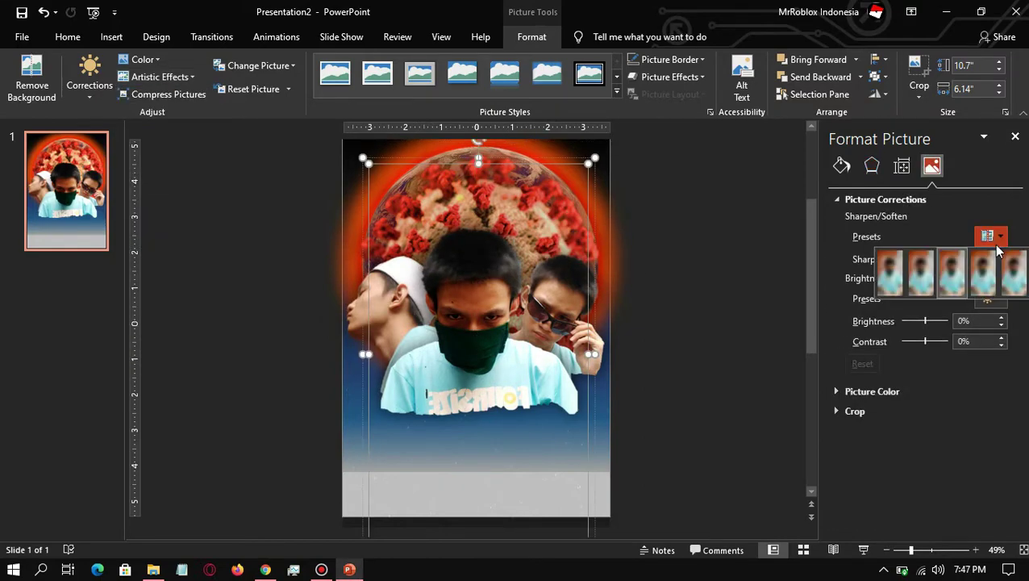
{"action": "left_click", "coordinate": [990, 298]}
{"action": "left_click", "coordinate": [943, 274]}
{"action": "left_click", "coordinate": [886, 199]}
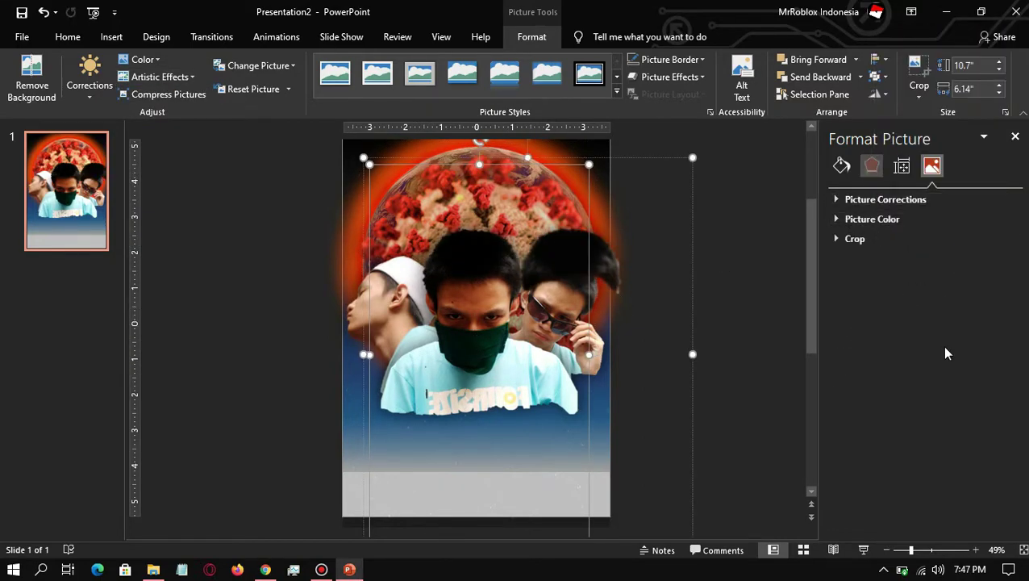
{"action": "left_click", "coordinate": [871, 165]}
{"action": "left_click", "coordinate": [856, 239]}
{"action": "left_click_drag", "start_coordinate": [913, 411], "coordinate": [915, 410]}
Step: Boost the picture's saturation, adjust sharpness, and cool the colour temperature to 6,500
{"action": "left_click", "coordinate": [931, 165]}
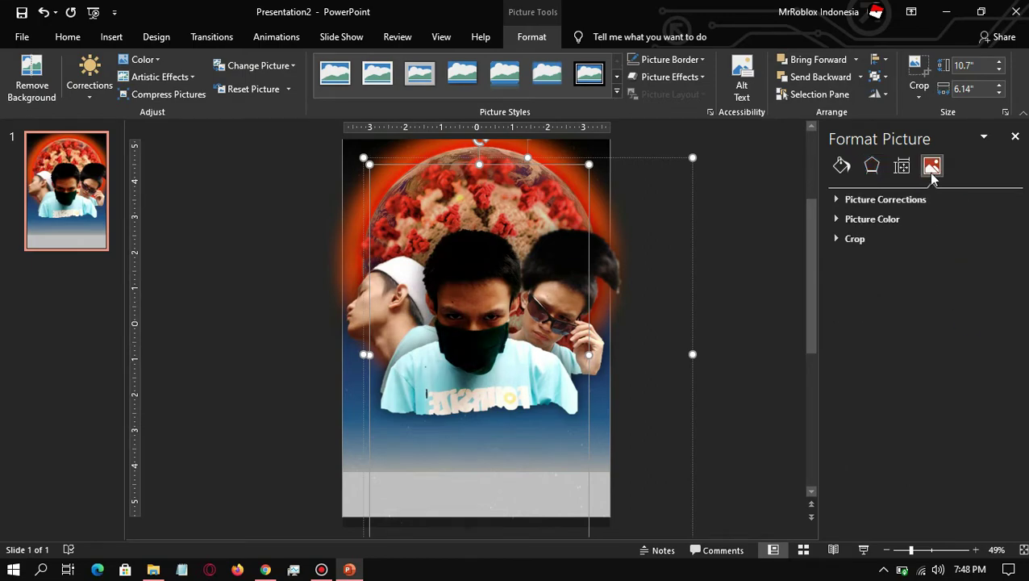
{"action": "left_click", "coordinate": [872, 219]}
{"action": "left_click", "coordinate": [991, 256]}
{"action": "left_click", "coordinate": [960, 296]}
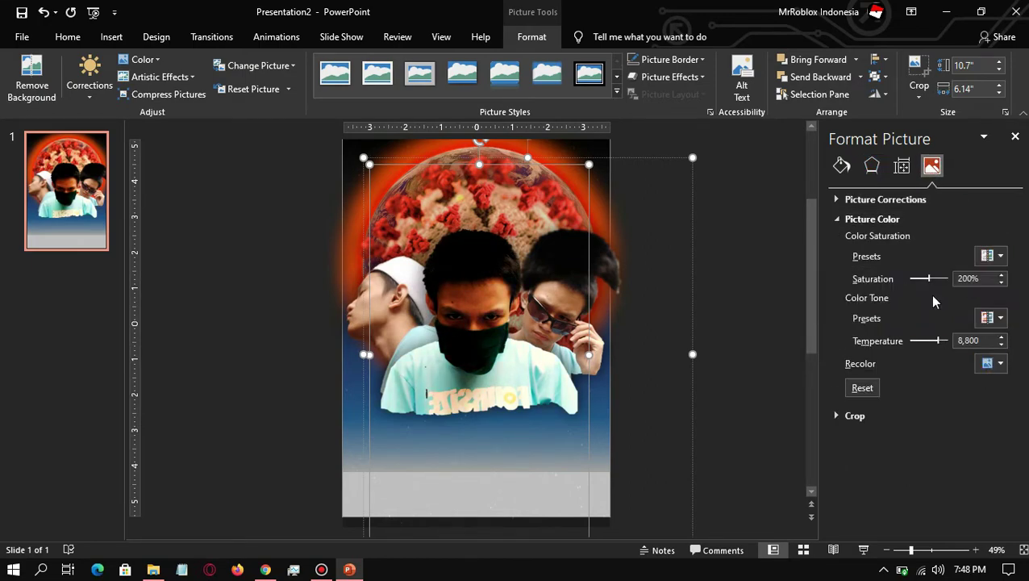
{"action": "left_click", "coordinate": [886, 199]}
{"action": "left_click", "coordinate": [927, 262]}
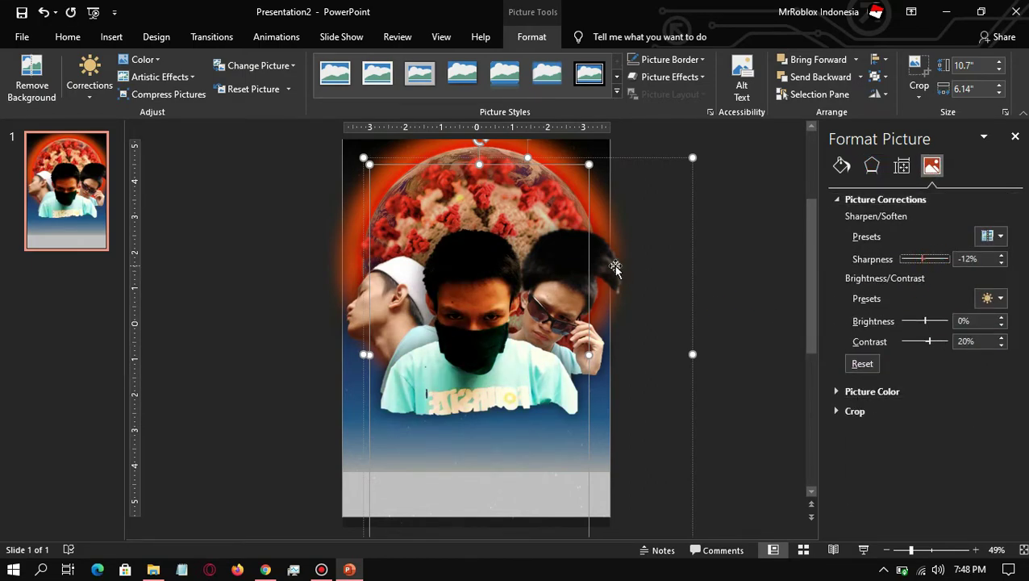
{"action": "left_click", "coordinate": [1000, 392]}
{"action": "left_click", "coordinate": [929, 515]}
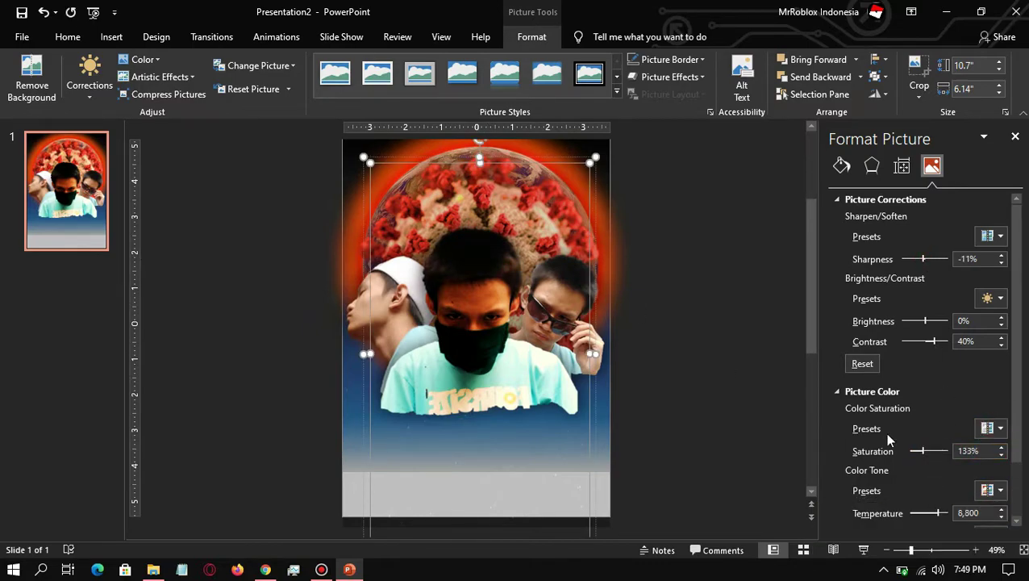
{"action": "scroll", "coordinate": [482, 494], "scroll_direction": "down", "scroll_amount": 2}
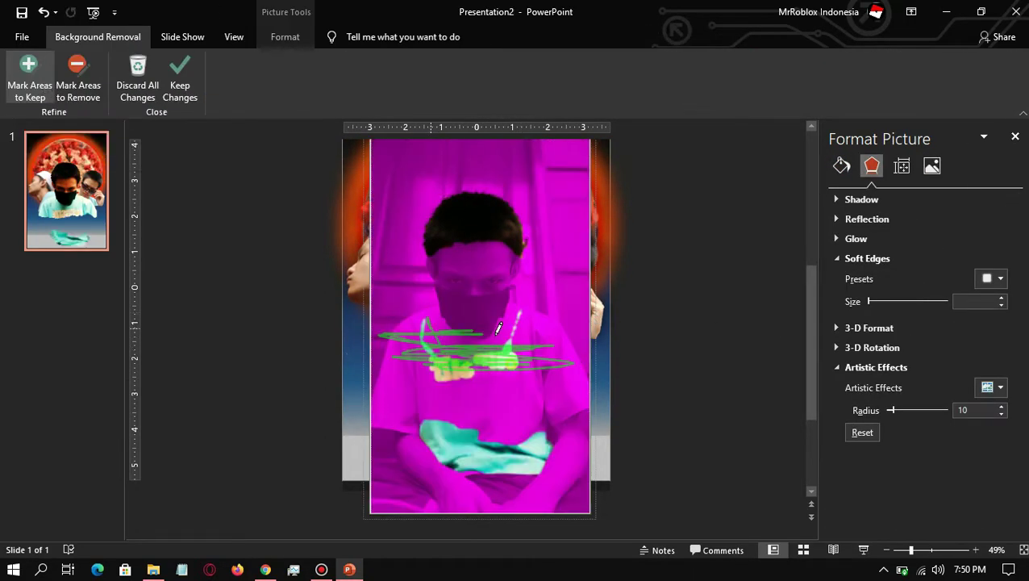
Step: Refine the photo's cutout, removing the shoulder area and lower shirt while keeping the hair edge
{"action": "left_click", "coordinate": [180, 85]}
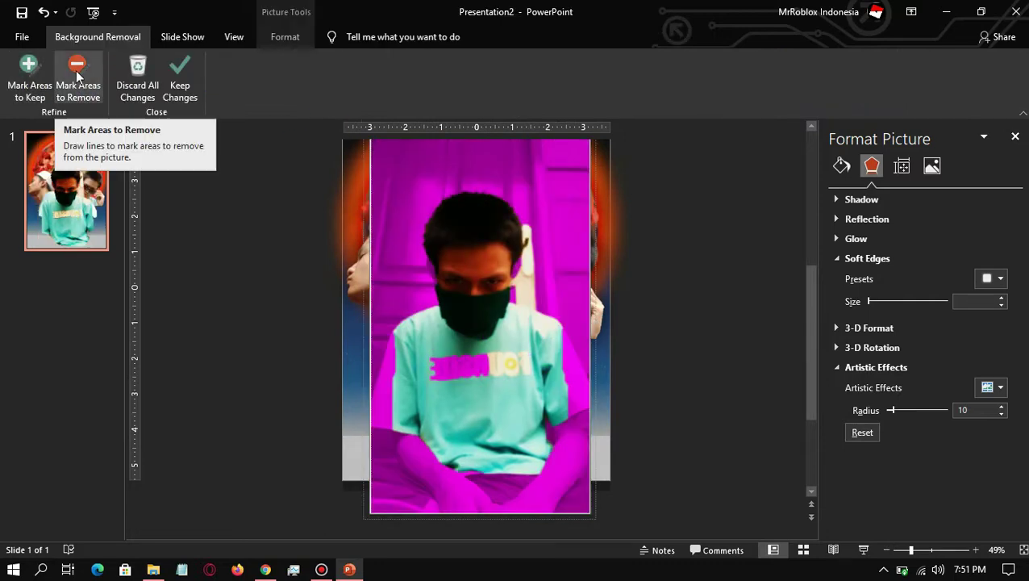
{"action": "left_click", "coordinate": [76, 76]}
{"action": "left_click_drag", "start_coordinate": [439, 290], "coordinate": [487, 327]}
{"action": "scroll", "coordinate": [597, 248], "scroll_direction": "up", "scroll_amount": 3}
{"action": "left_click_drag", "start_coordinate": [550, 193], "coordinate": [540, 297]}
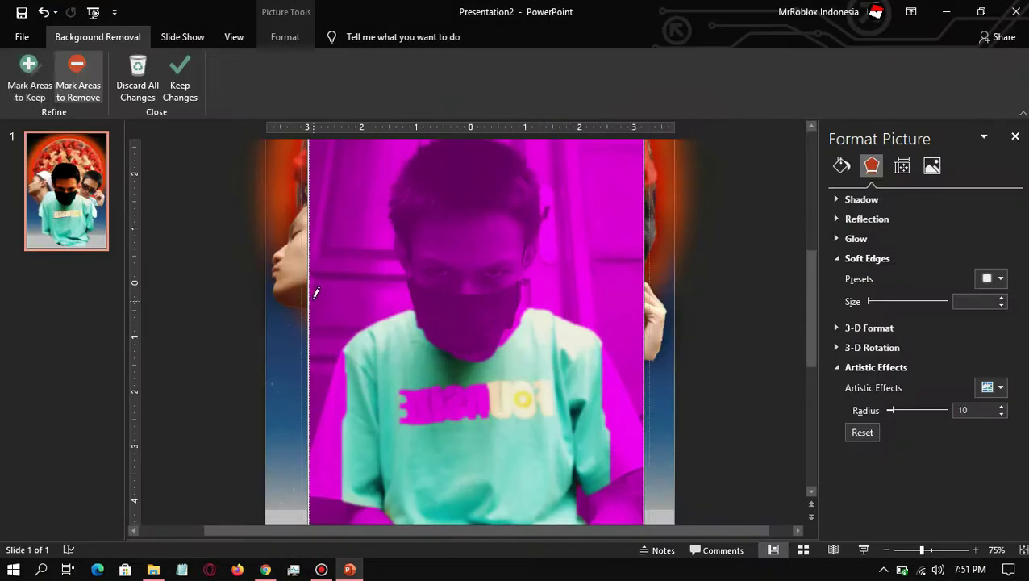
{"action": "left_click_drag", "start_coordinate": [536, 242], "coordinate": [523, 154]}
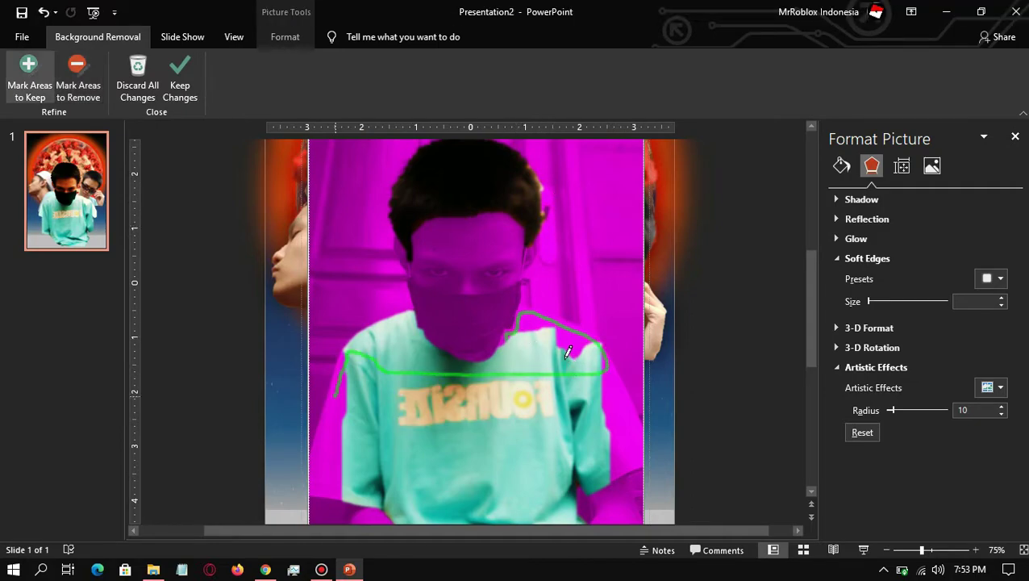
{"action": "left_click_drag", "start_coordinate": [326, 487], "coordinate": [617, 484]}
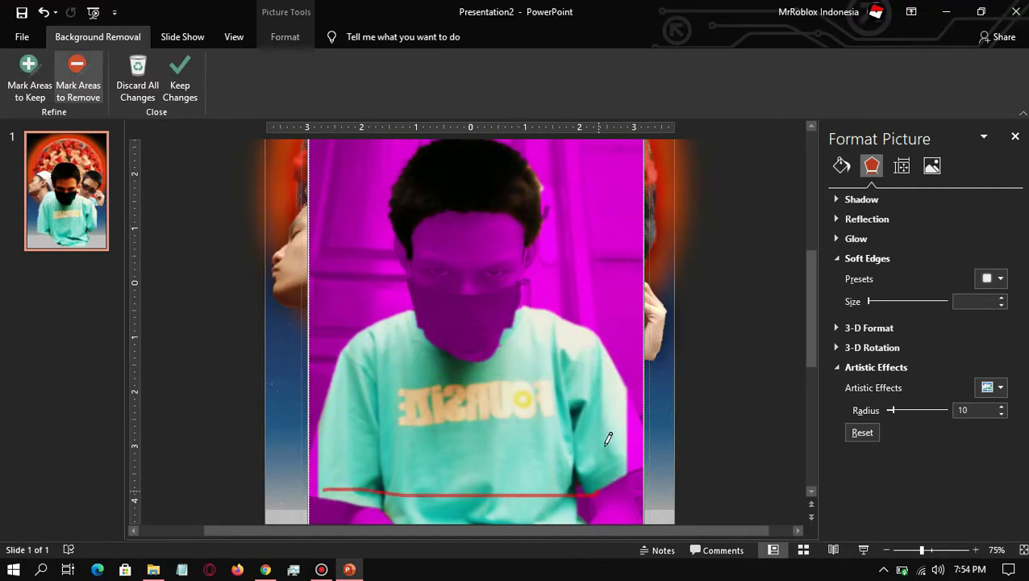
{"action": "left_click", "coordinate": [294, 159]}
Step: Mark the next picture's shirt and leftover shirt fragments for removal
{"action": "left_click", "coordinate": [867, 301]}
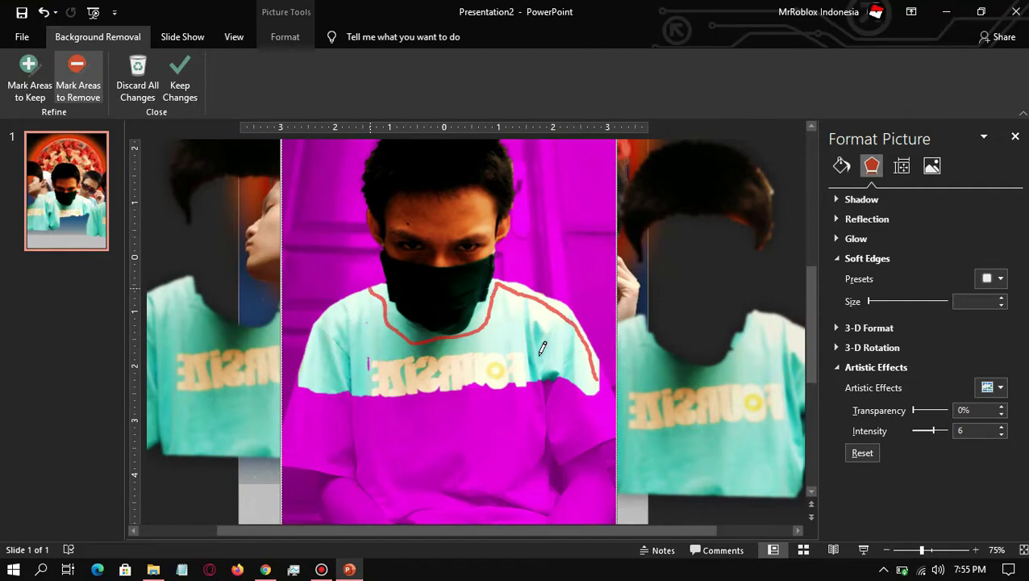
{"action": "left_click_drag", "start_coordinate": [388, 305], "coordinate": [596, 288]}
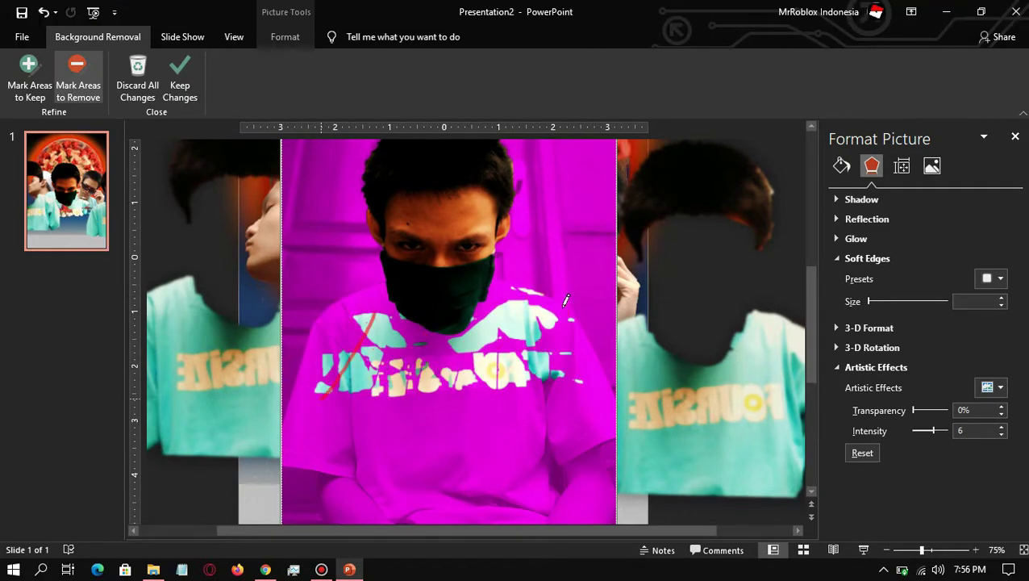
{"action": "left_click_drag", "start_coordinate": [326, 335], "coordinate": [411, 407]}
{"action": "left_click_drag", "start_coordinate": [500, 308], "coordinate": [500, 387]}
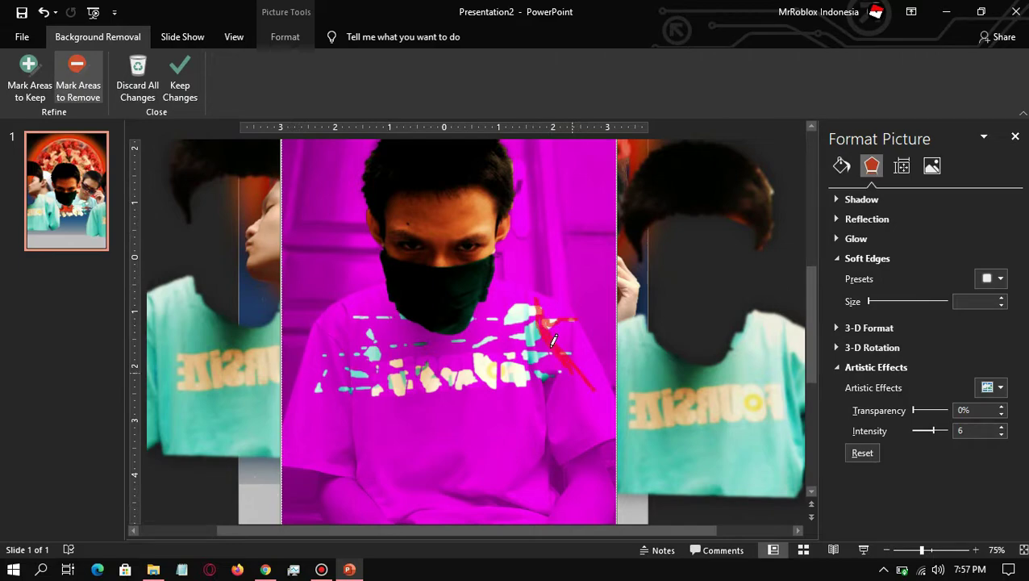
{"action": "left_click_drag", "start_coordinate": [553, 340], "coordinate": [329, 343]}
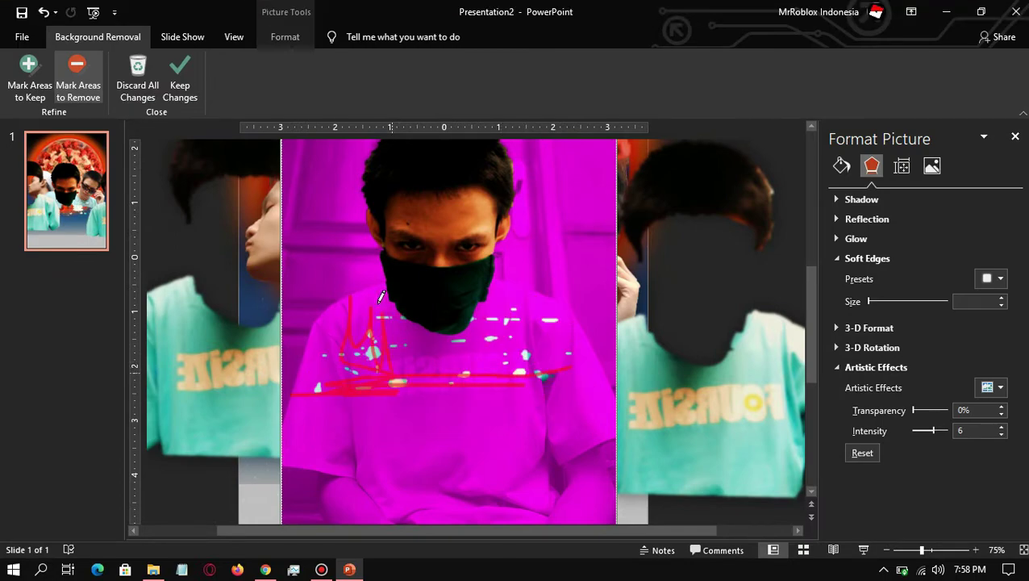
{"action": "left_click_drag", "start_coordinate": [538, 319], "coordinate": [573, 347]}
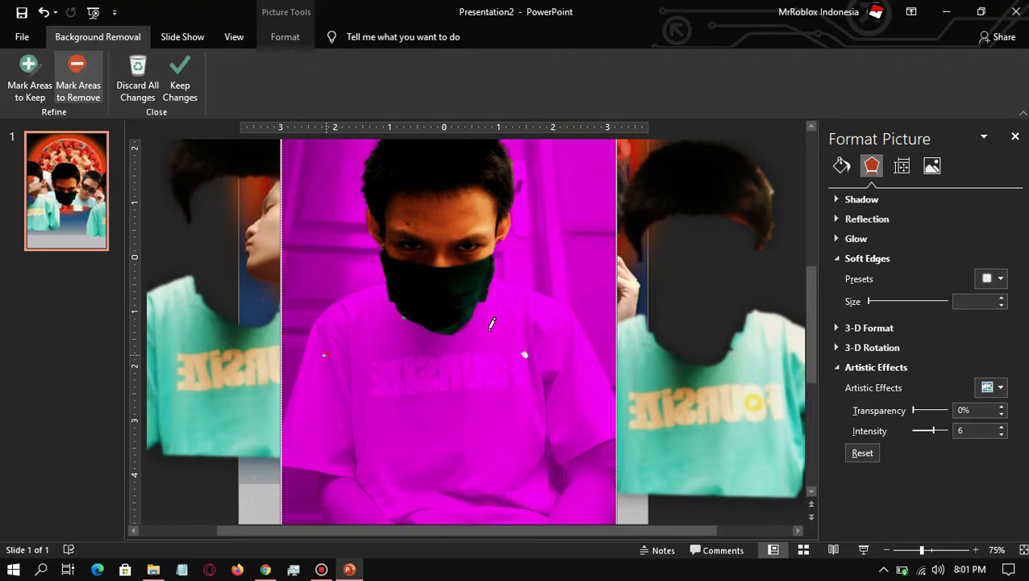
Step: Remove the right picture's shirt and shoulder areas and keep the changes
{"action": "left_click", "coordinate": [69, 87]}
{"action": "mouse_move", "coordinate": [564, 354]}
{"action": "left_mouse_down"}
{"action": "mouse_move", "coordinate": [604, 427]}
{"action": "mouse_move", "coordinate": [645, 403]}
{"action": "mouse_move", "coordinate": [675, 425]}
{"action": "mouse_move", "coordinate": [641, 365]}
{"action": "left_mouse_up"}
{"action": "left_click_drag", "start_coordinate": [737, 362], "coordinate": [694, 327]}
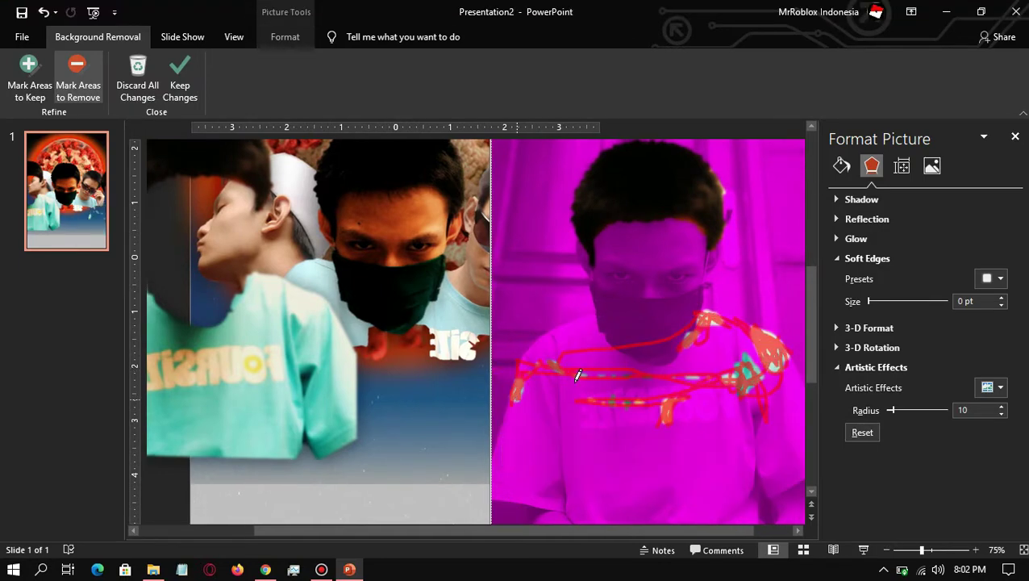
{"action": "left_click_drag", "start_coordinate": [578, 374], "coordinate": [574, 379]}
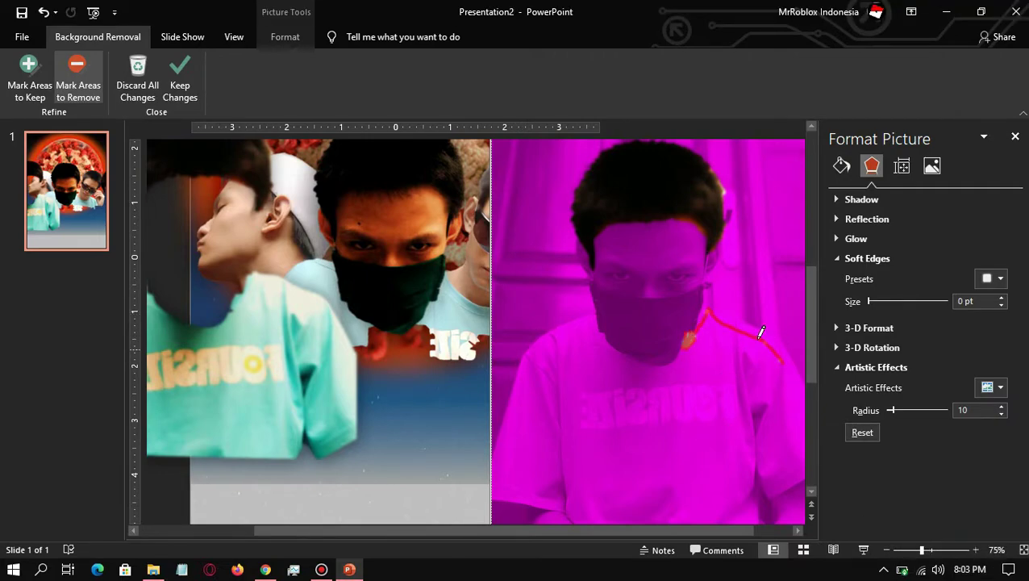
{"action": "left_click", "coordinate": [452, 197]}
Step: Remove the left picture's hair-area background and apply the change
{"action": "left_click", "coordinate": [31, 76]}
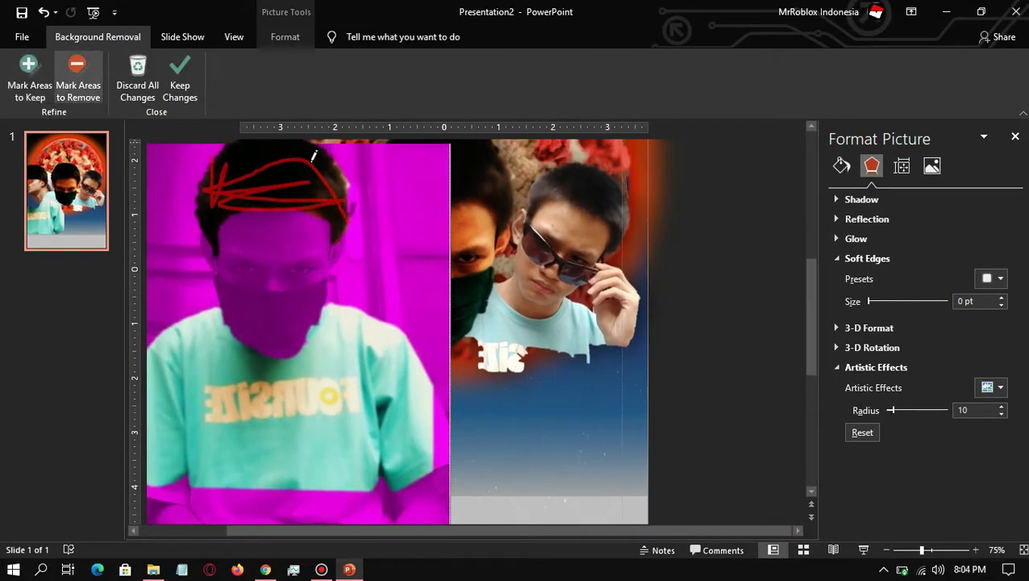
{"action": "left_click_drag", "start_coordinate": [260, 338], "coordinate": [292, 299]}
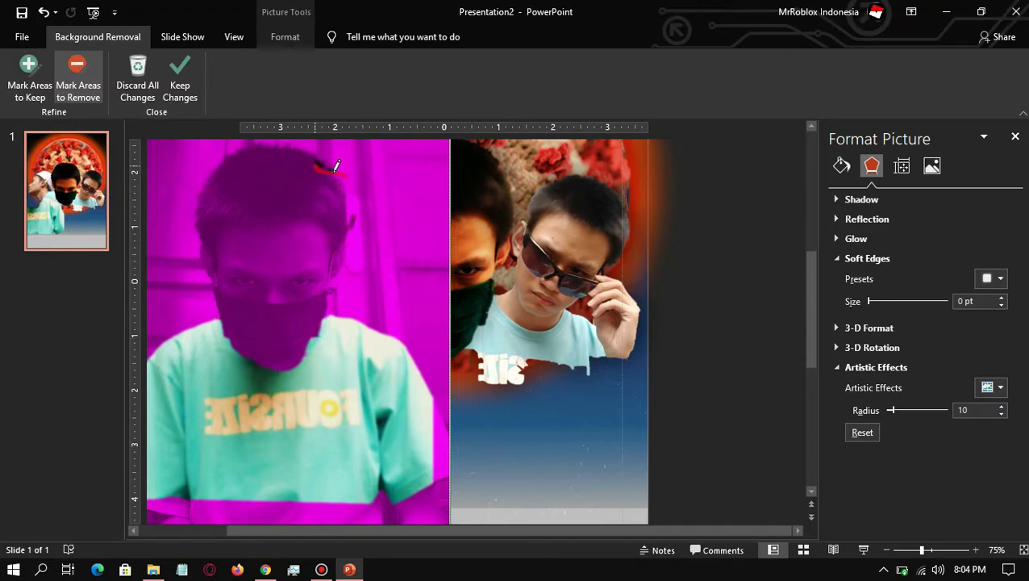
{"action": "left_click", "coordinate": [179, 81]}
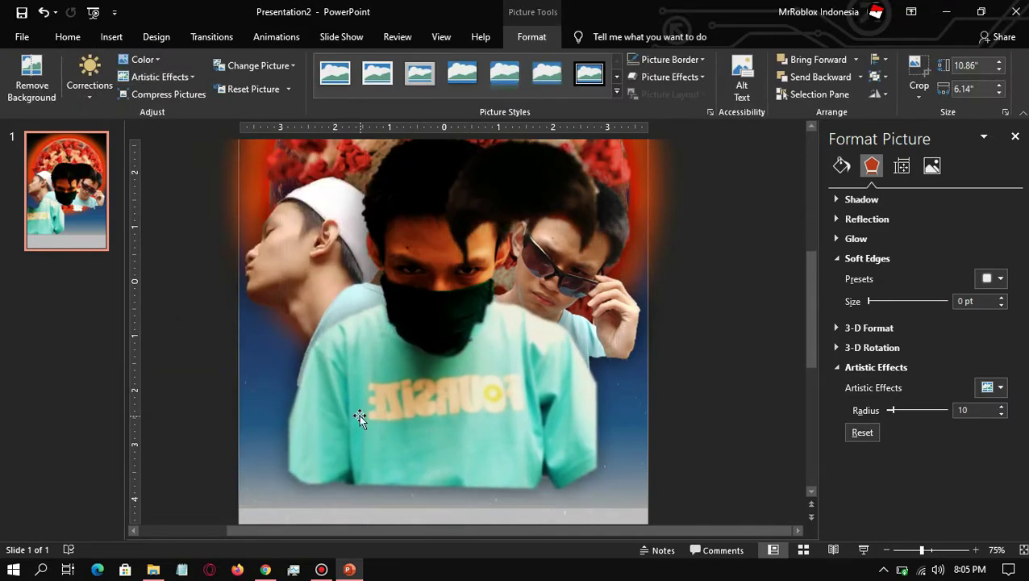
Step: Try bringing the masked boy's photo to front and moving it, undo both, and reopen background removal
{"action": "right_click", "coordinate": [428, 246]}
{"action": "left_click", "coordinate": [476, 384]}
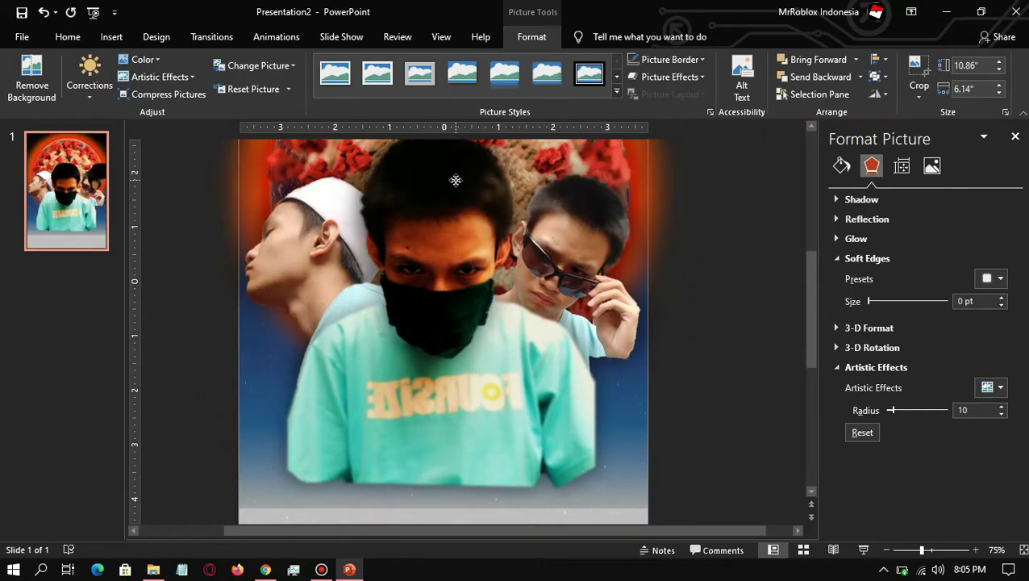
{"action": "key", "text": "ctrl+z"}
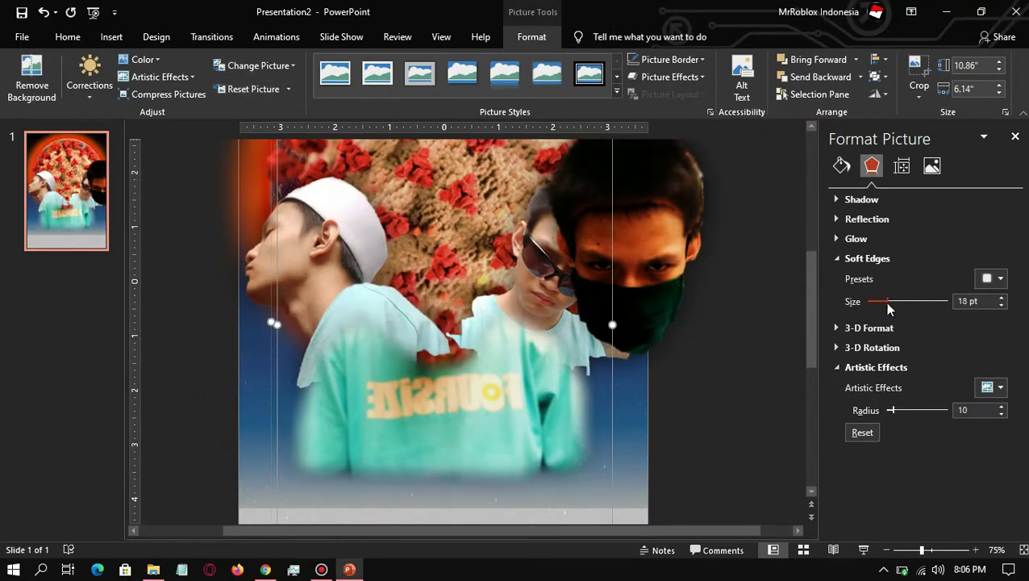
{"action": "mouse_move", "coordinate": [632, 315]}
{"action": "left_mouse_down"}
{"action": "mouse_move", "coordinate": [380, 229]}
{"action": "mouse_move", "coordinate": [375, 208]}
{"action": "left_mouse_up"}
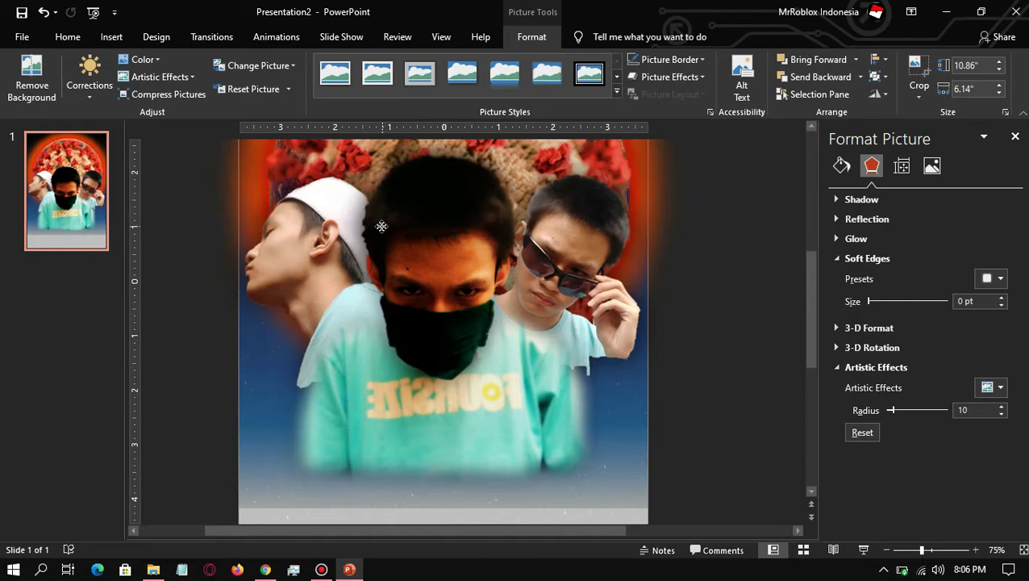
{"action": "scroll", "coordinate": [472, 336], "scroll_direction": "down", "scroll_amount": 3, "text": "ctrl"}
{"action": "left_click_drag", "start_coordinate": [471, 335], "coordinate": [540, 335]}
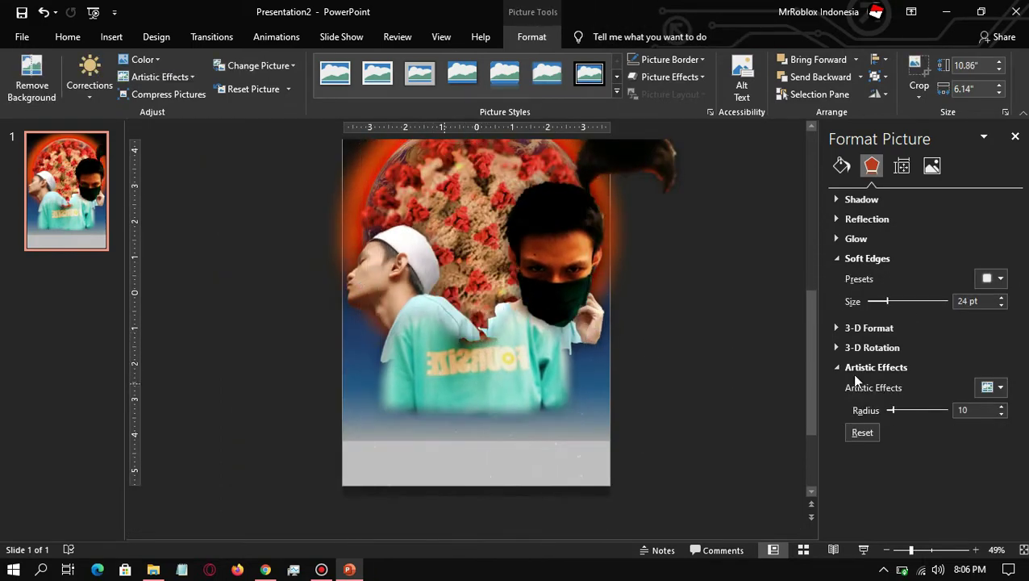
{"action": "key", "text": "ctrl+z"}
{"action": "left_click", "coordinate": [32, 76]}
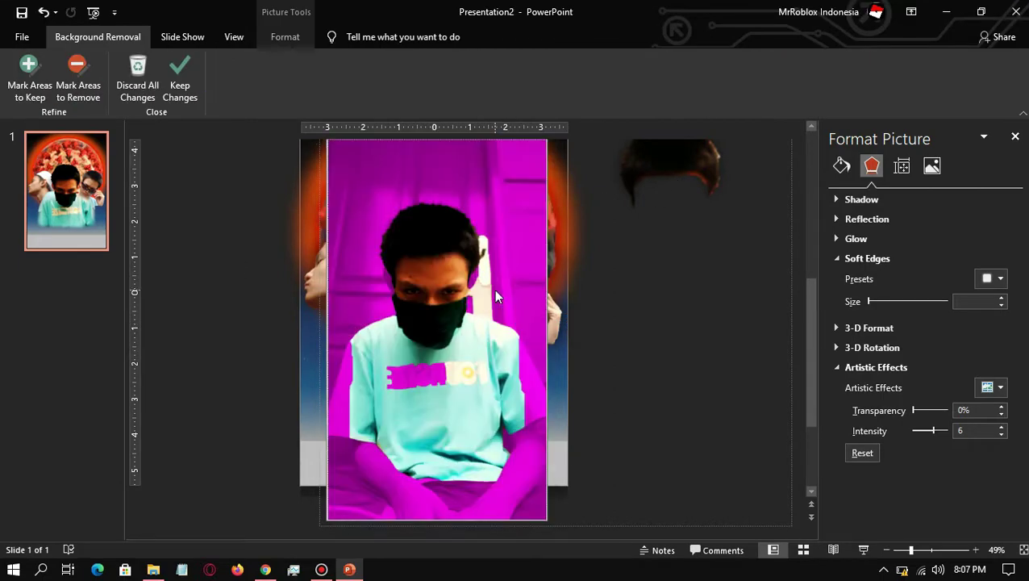
Step: Remove the masked boy's lower shirt, center the cutout, and feather its edges to 30 pt
{"action": "left_click", "coordinate": [78, 80]}
{"action": "left_click_drag", "start_coordinate": [350, 369], "coordinate": [535, 356]}
{"action": "left_click", "coordinate": [30, 76]}
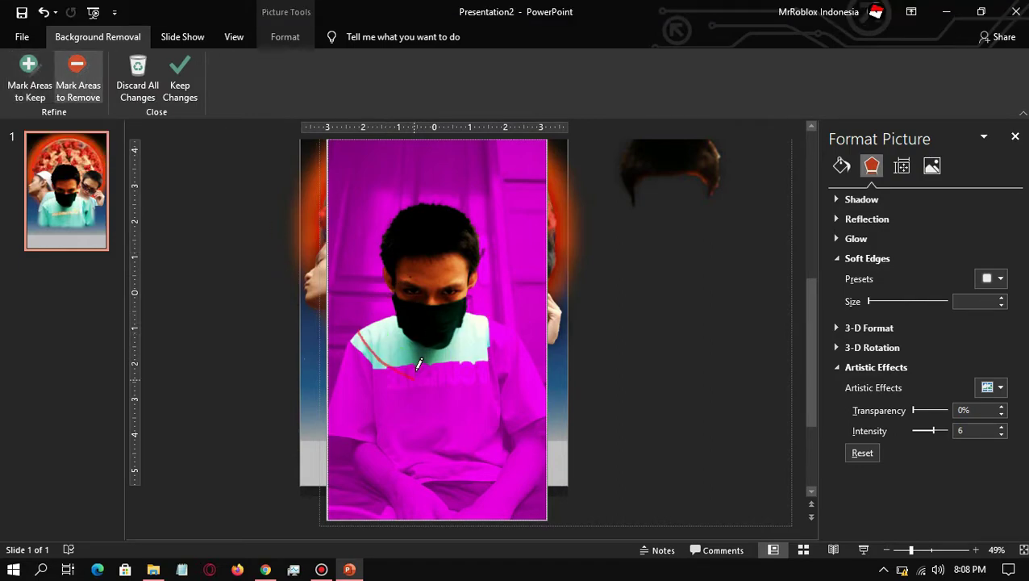
{"action": "left_click", "coordinate": [180, 80]}
{"action": "left_click_drag", "start_coordinate": [516, 311], "coordinate": [415, 352]}
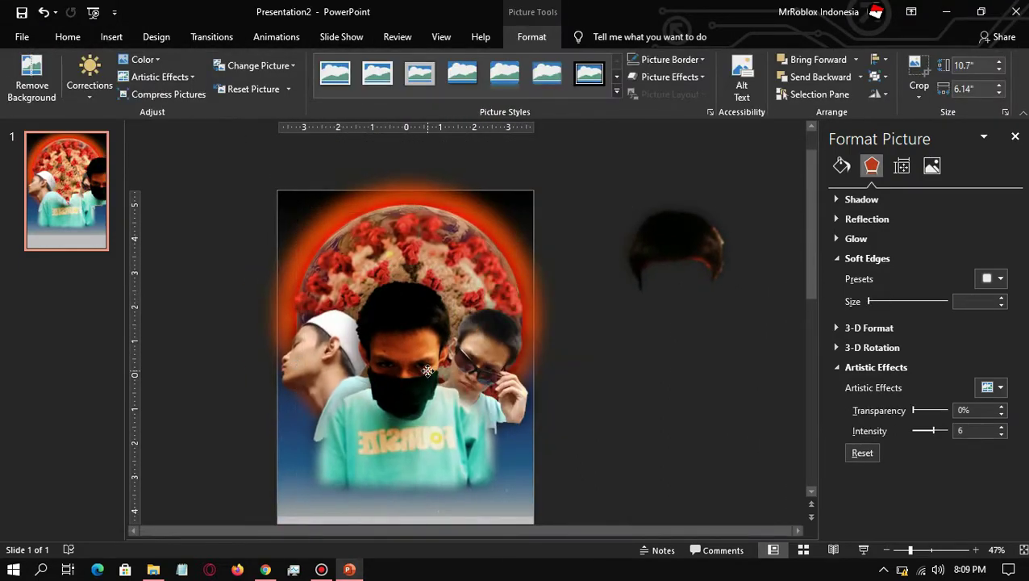
{"action": "left_click_drag", "start_coordinate": [868, 301], "coordinate": [892, 300]}
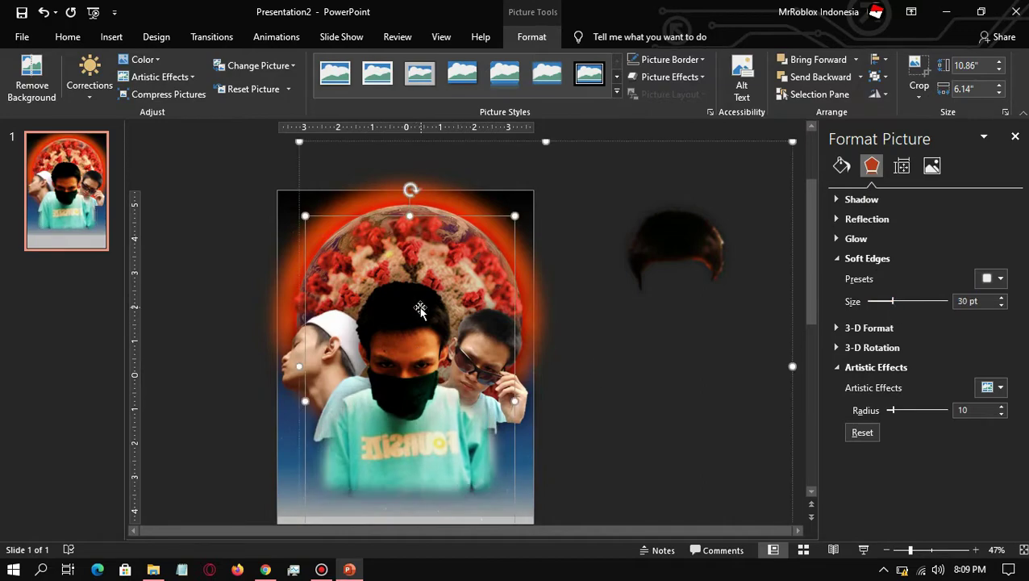
{"action": "left_click", "coordinate": [32, 78]}
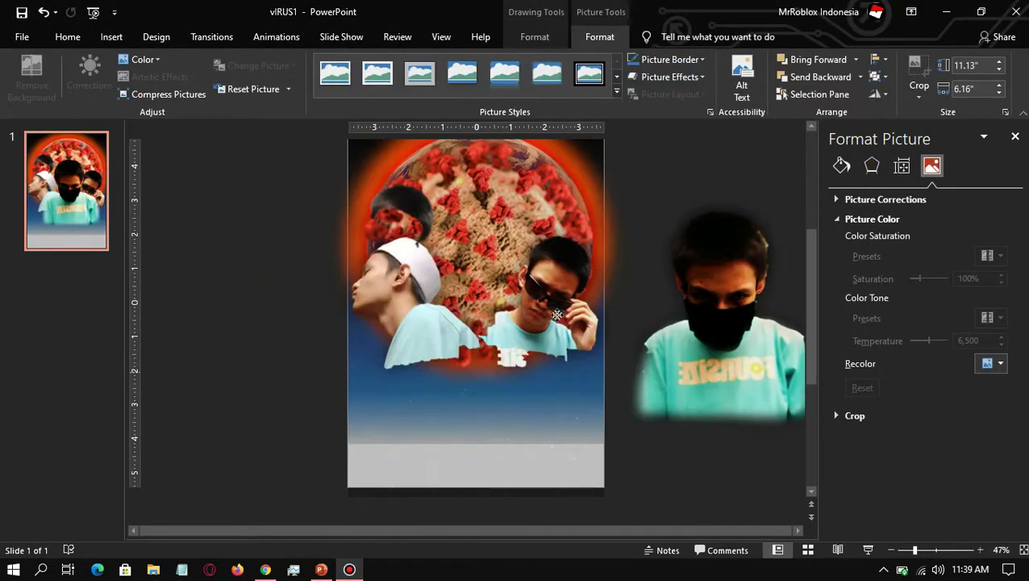
Step: Lower the photo's saturation to 66% and apply an artistic effect
{"action": "left_click", "coordinate": [984, 257]}
{"action": "left_click", "coordinate": [901, 296]}
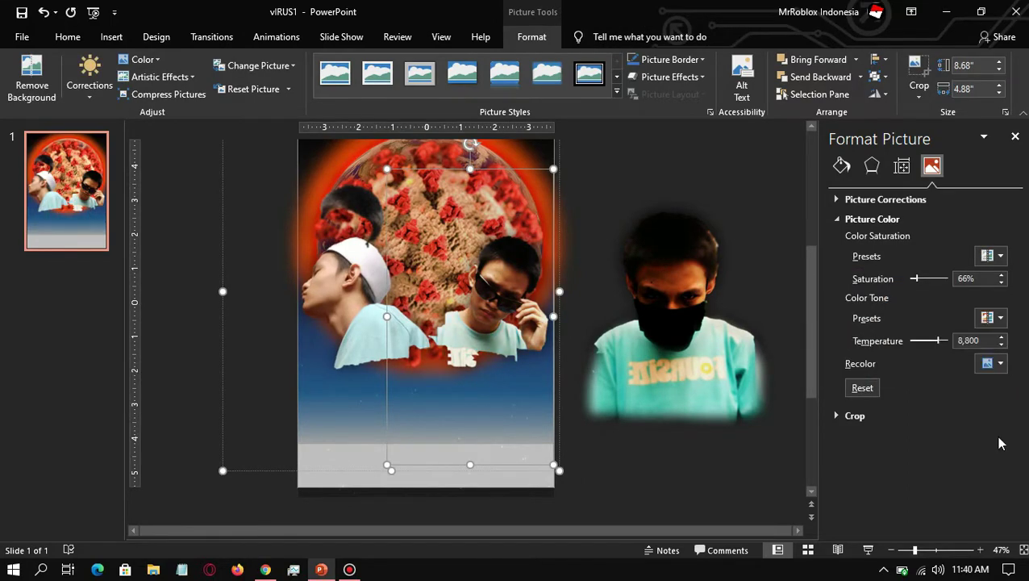
{"action": "left_click", "coordinate": [181, 78]}
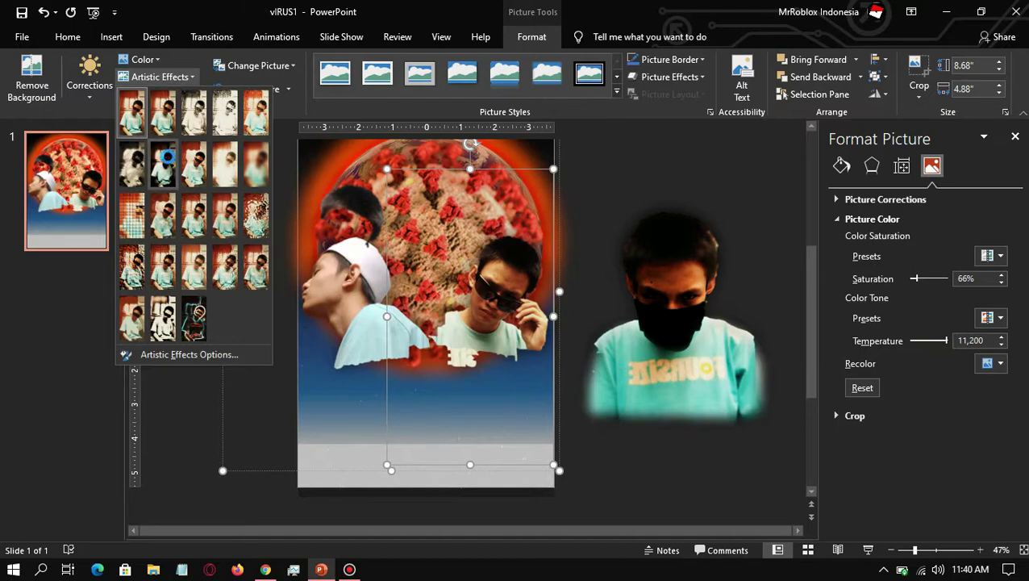
{"action": "left_click", "coordinate": [189, 354]}
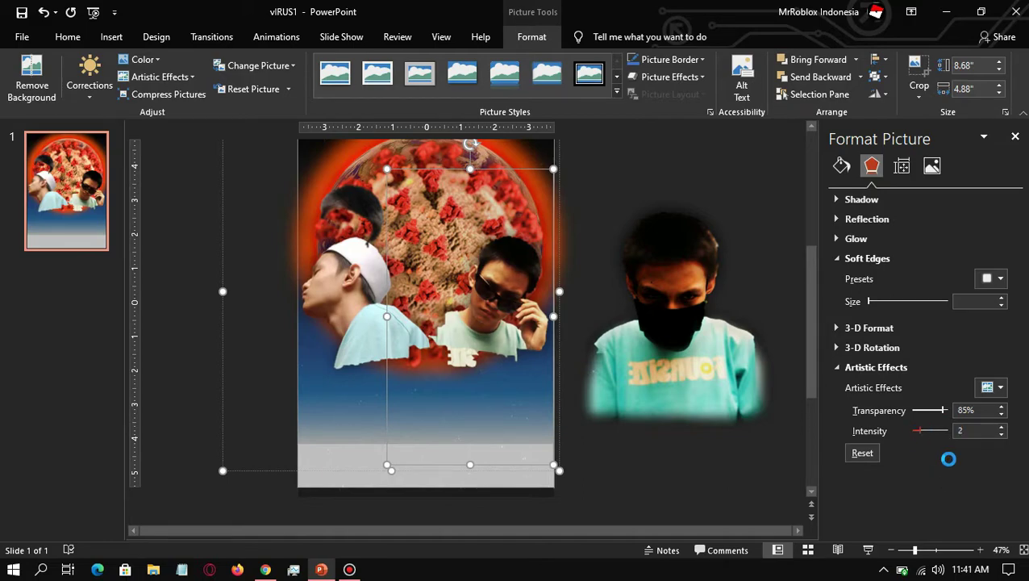
Step: Give the masked-person picture 100% saturation and a darker, higher-contrast Brightness/Contrast preset
{"action": "left_click", "coordinate": [992, 387]}
{"action": "left_click", "coordinate": [931, 165]}
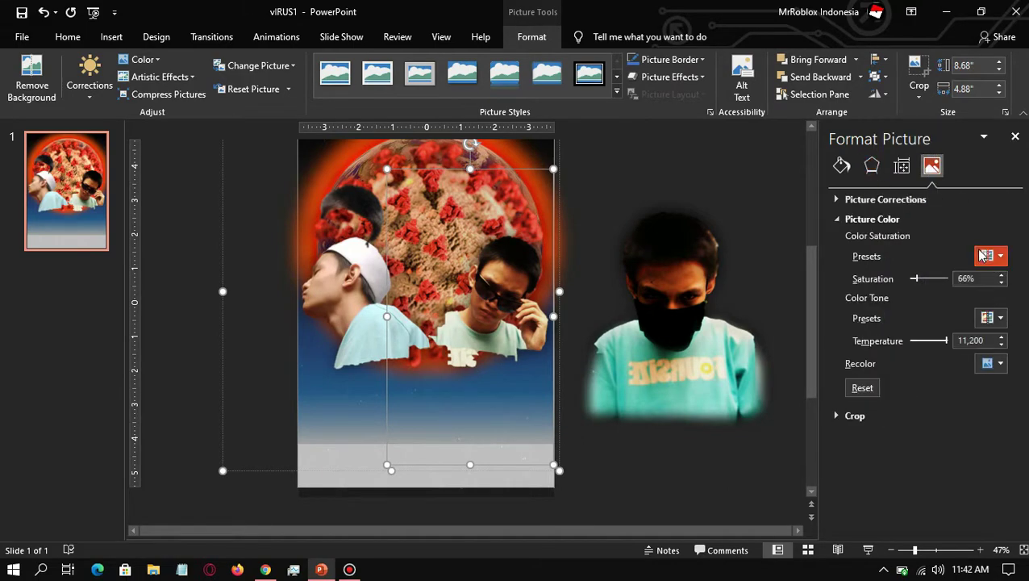
{"action": "left_click", "coordinate": [141, 59]}
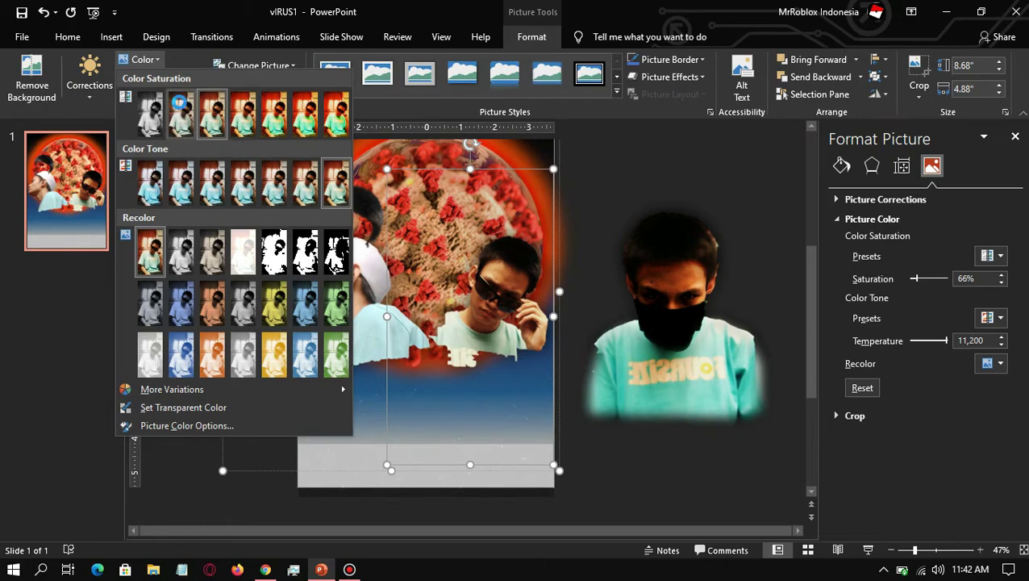
{"action": "left_click", "coordinate": [188, 427]}
{"action": "left_click", "coordinate": [141, 59]}
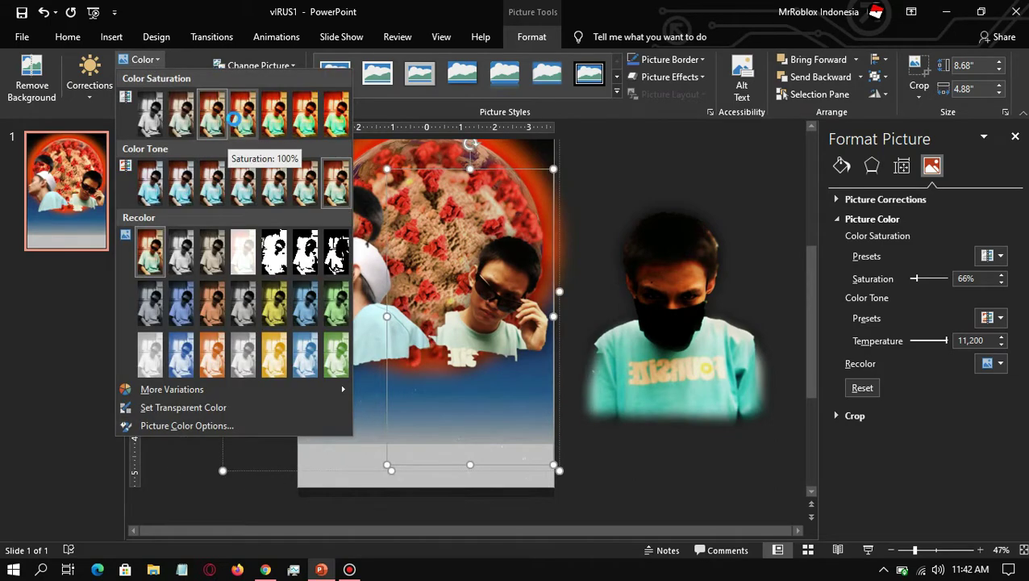
{"action": "left_click", "coordinate": [234, 119]}
{"action": "left_click", "coordinate": [992, 318]}
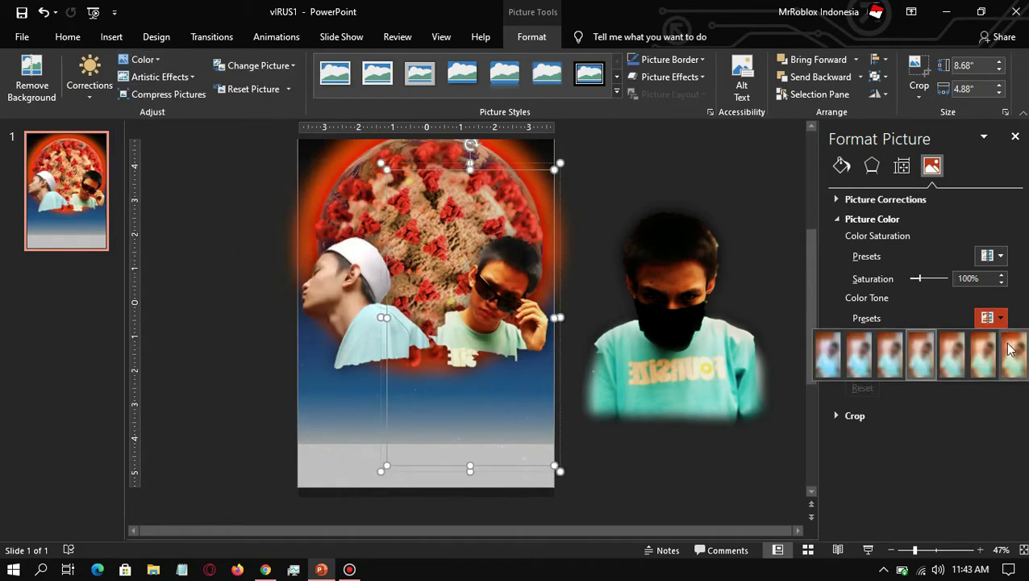
{"action": "left_click", "coordinate": [883, 199]}
{"action": "left_click", "coordinate": [992, 298]}
{"action": "left_click", "coordinate": [916, 280]}
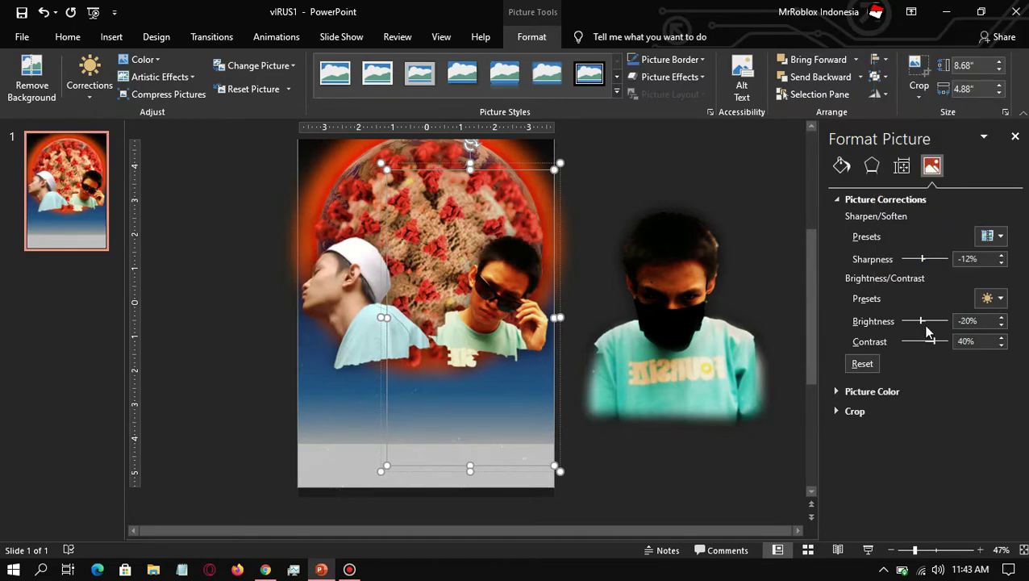
Step: Move the masked-person picture onto the slide centre, then back off the slide
{"action": "left_click_drag", "start_coordinate": [669, 242], "coordinate": [476, 252]}
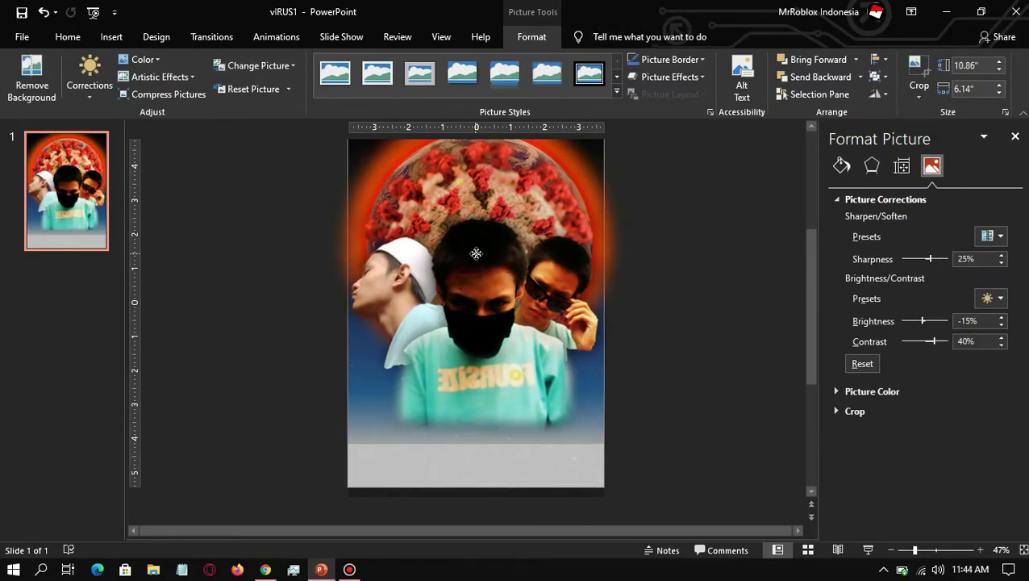
{"action": "left_click", "coordinate": [685, 173]}
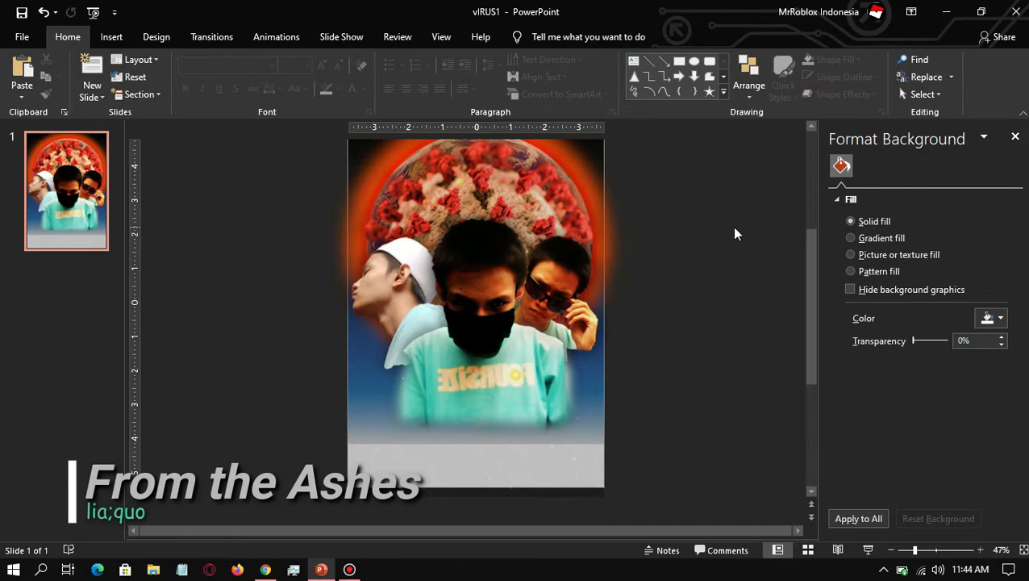
{"action": "scroll", "coordinate": [732, 226], "scroll_direction": "down", "scroll_amount": 3, "text": "ctrl"}
{"action": "left_click", "coordinate": [487, 404]}
{"action": "left_click_drag", "start_coordinate": [487, 404], "coordinate": [638, 404]}
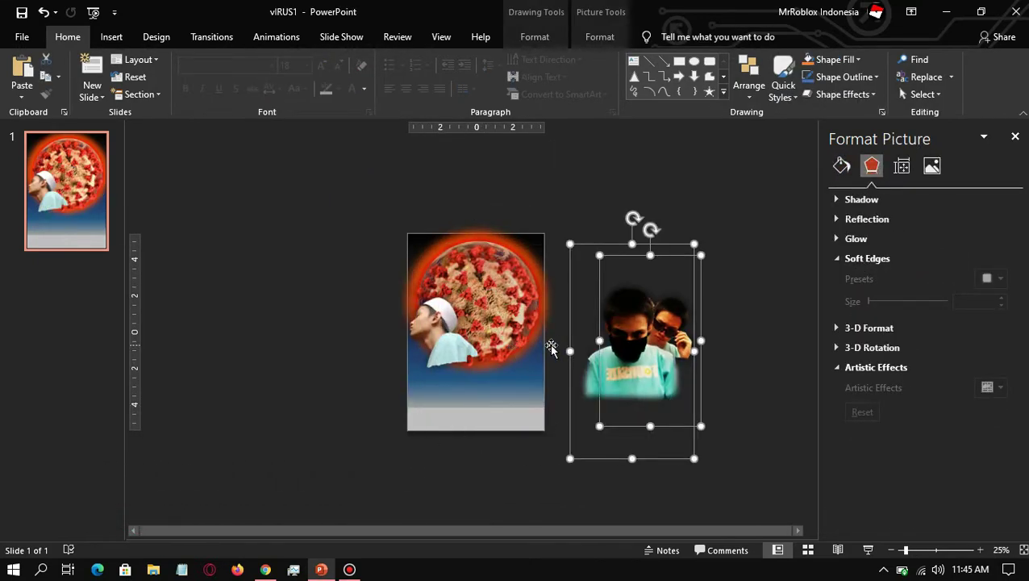
Step: Raise the white-capped person picture's brightness to 16% and reduce saturation to about 73%
{"action": "left_click", "coordinate": [560, 350]}
{"action": "scroll", "coordinate": [489, 348], "scroll_direction": "up", "scroll_amount": 4, "text": "ctrl"}
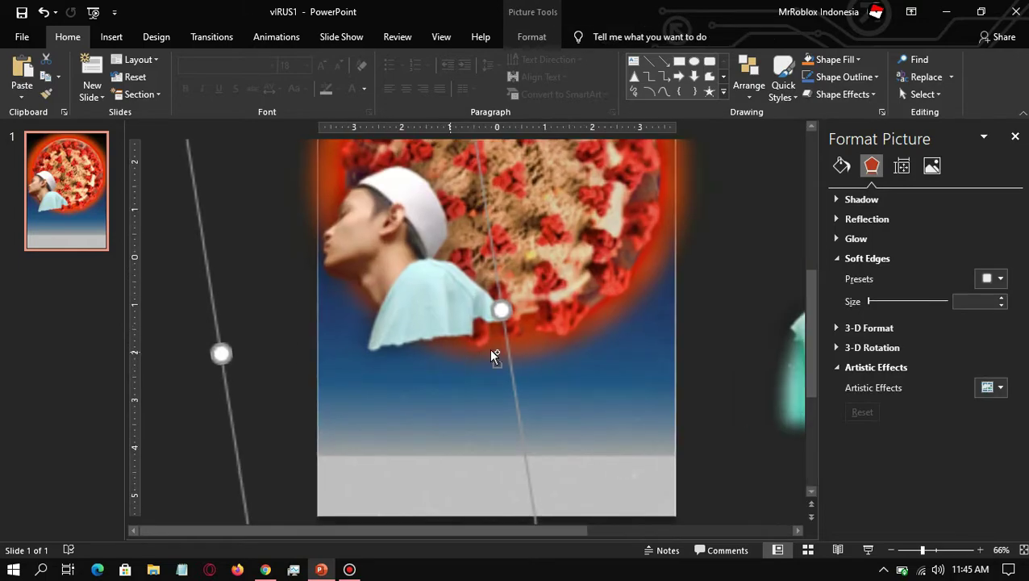
{"action": "left_click", "coordinate": [931, 165]}
{"action": "left_click", "coordinate": [991, 298]}
{"action": "left_click", "coordinate": [926, 236]}
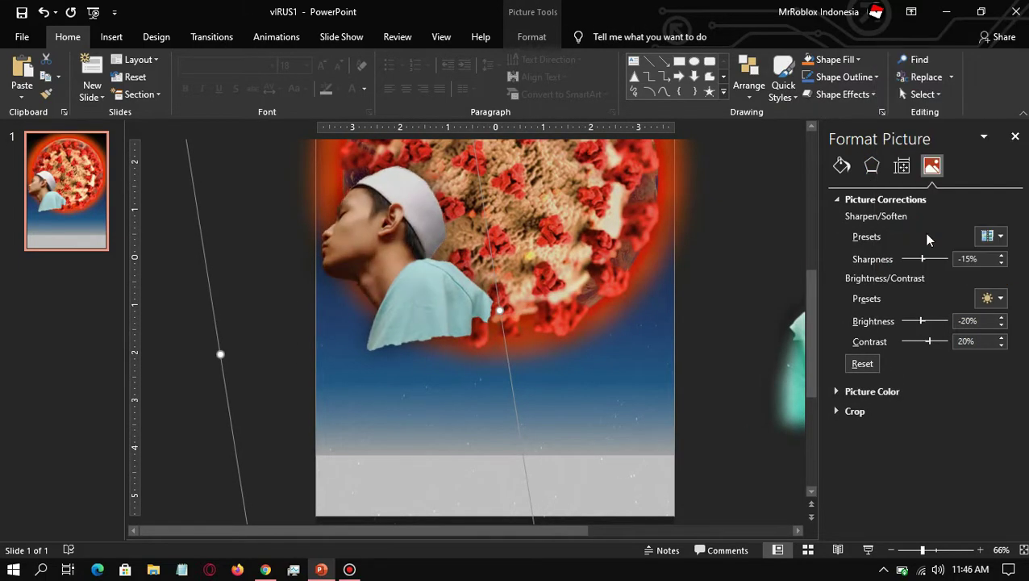
{"action": "left_click_drag", "start_coordinate": [926, 341], "coordinate": [929, 341]}
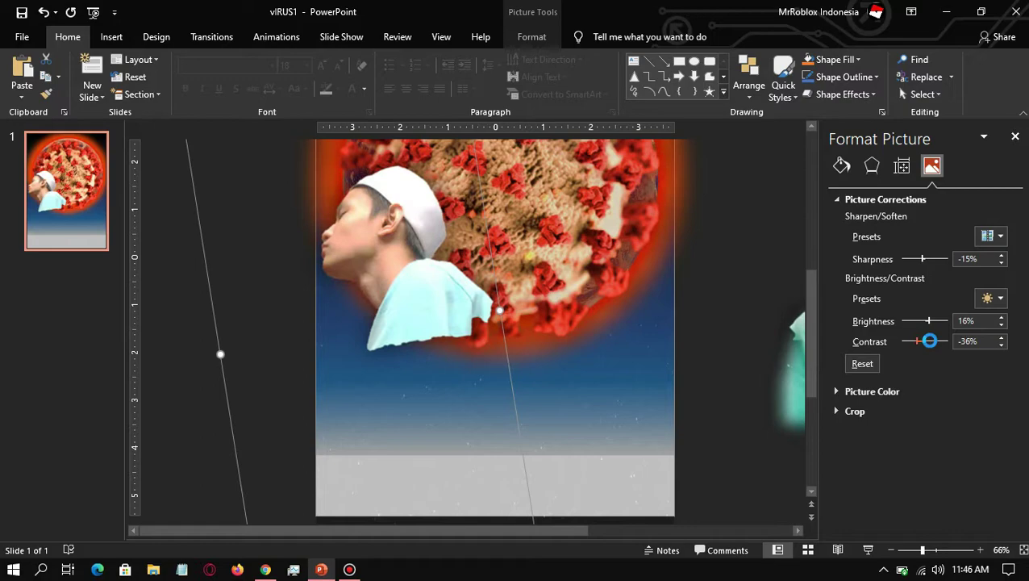
{"action": "left_click", "coordinate": [872, 391]}
{"action": "left_click_drag", "start_coordinate": [928, 281], "coordinate": [917, 303]}
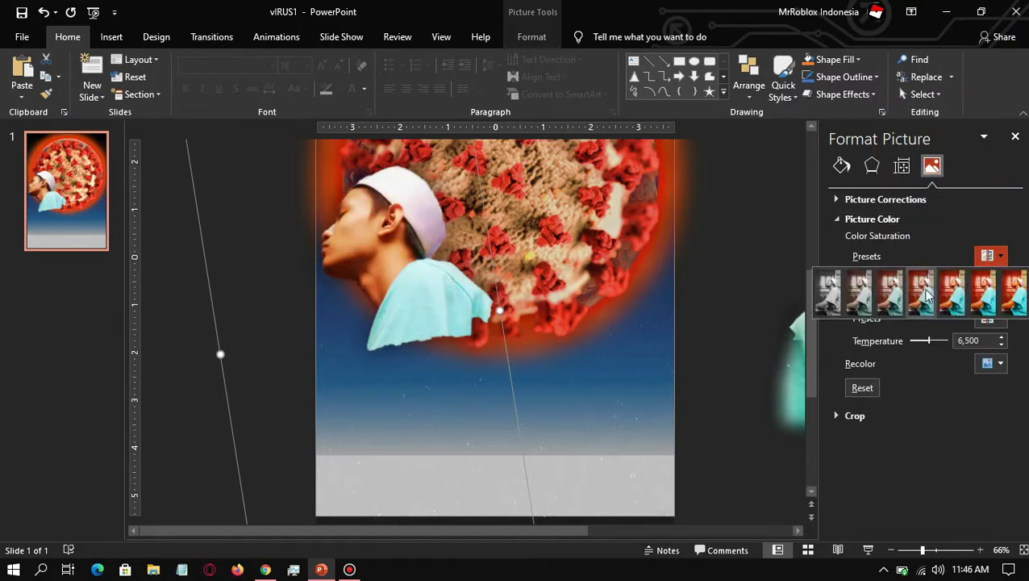
Step: Apply a partly transparent marker-style artistic effect to that picture
{"action": "left_click", "coordinate": [871, 166]}
{"action": "left_click", "coordinate": [871, 367]}
{"action": "left_click", "coordinate": [987, 387]}
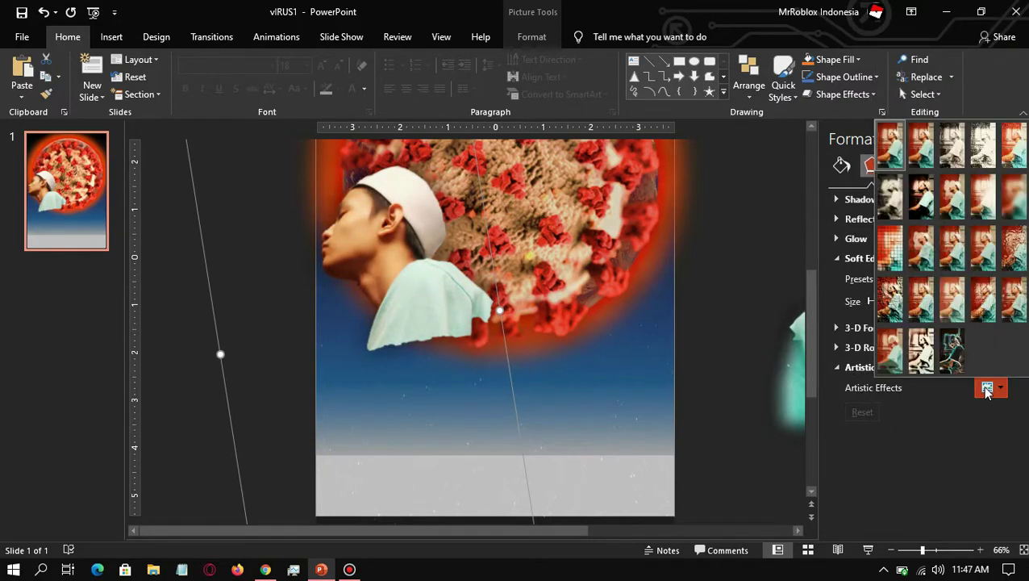
{"action": "left_click", "coordinate": [929, 167]}
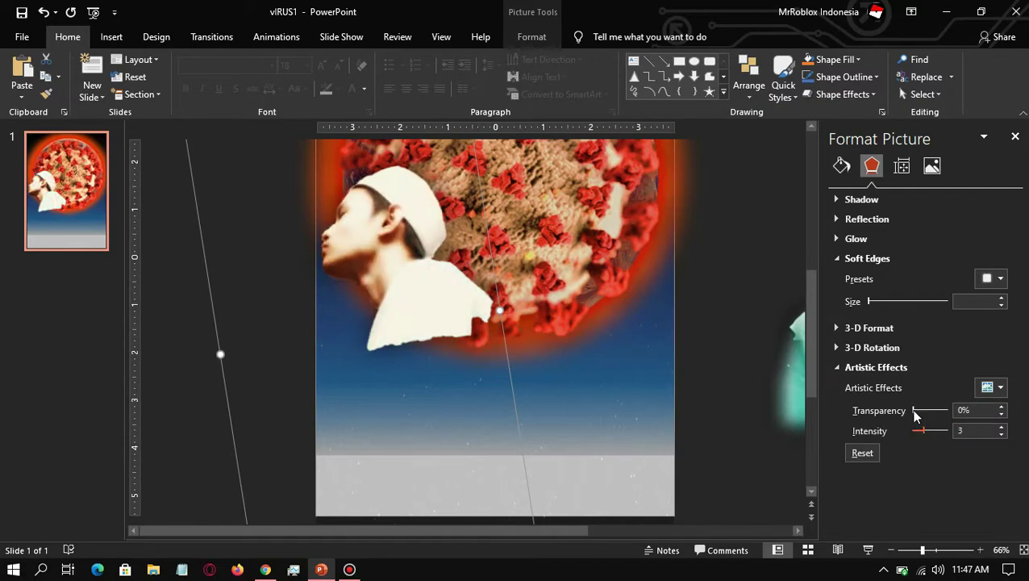
{"action": "left_click_drag", "start_coordinate": [914, 410], "coordinate": [936, 410]}
{"action": "left_click", "coordinate": [1016, 139]}
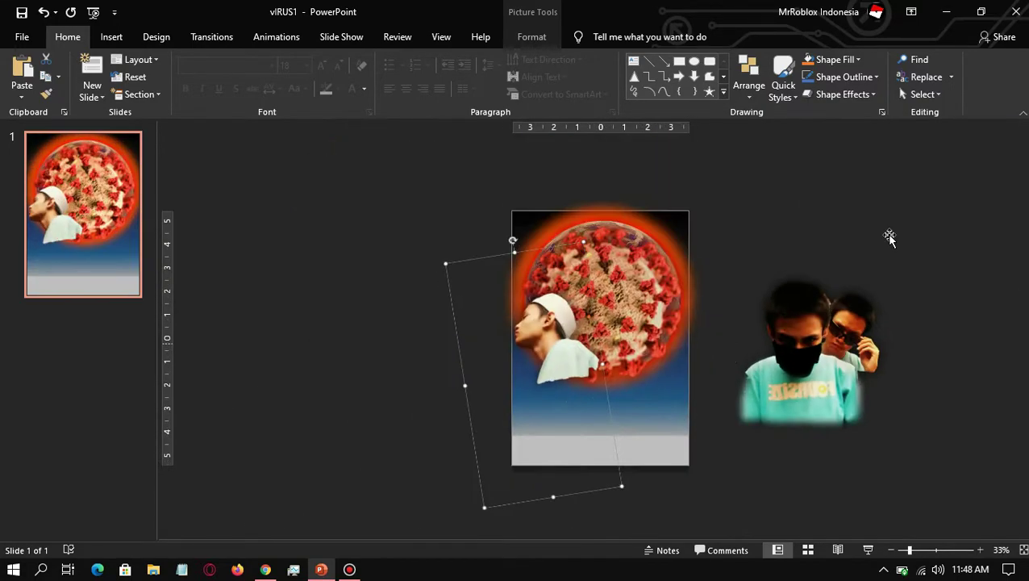
Step: Restore the masked and sunglasses group picture to the slide, then preview the poster as a slide show
{"action": "key", "text": "ctrl+y"}
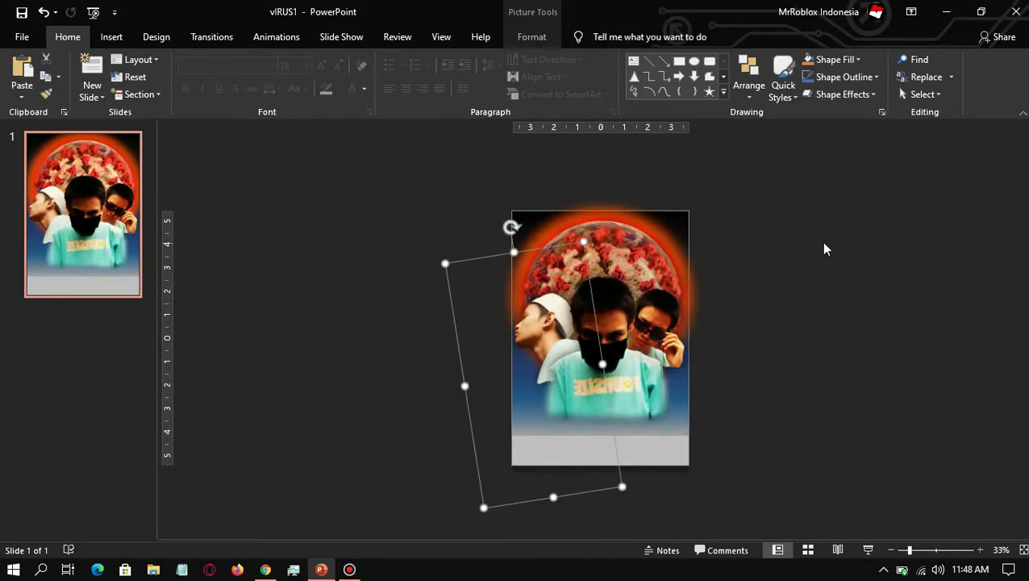
{"action": "key", "text": "ctrl+y"}
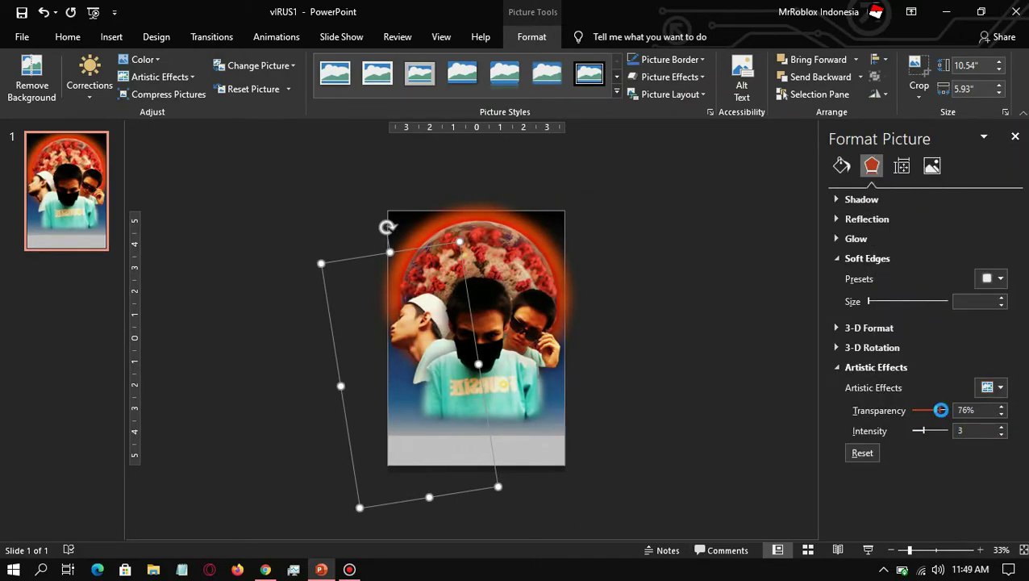
{"action": "left_click", "coordinate": [931, 165]}
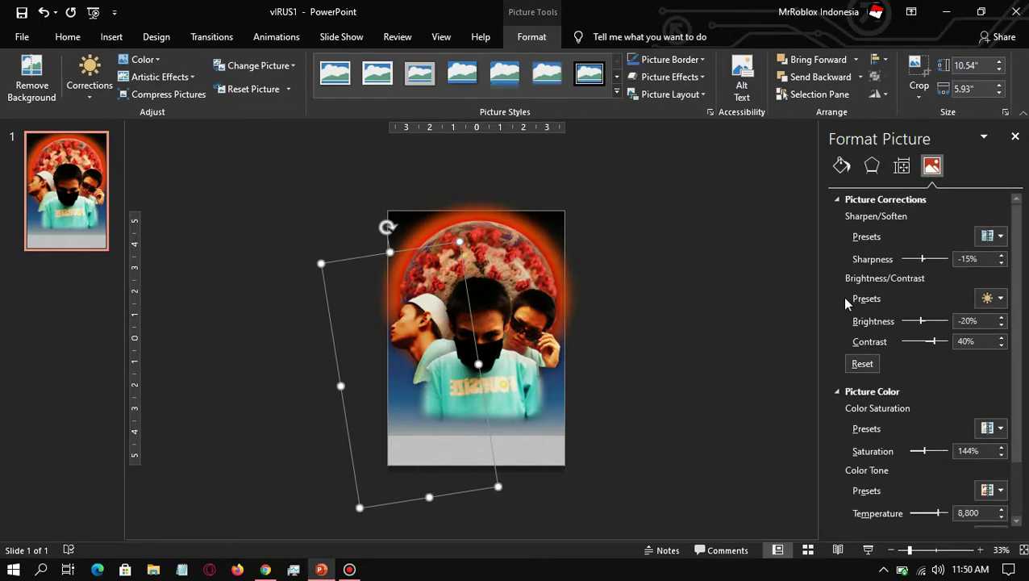
{"action": "left_click", "coordinate": [700, 309]}
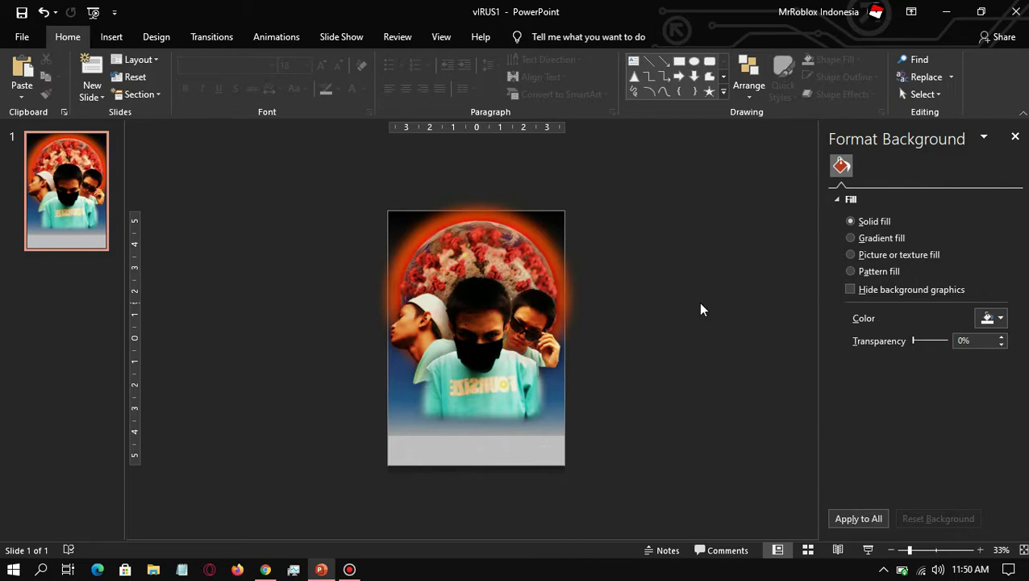
{"action": "scroll", "coordinate": [701, 315], "scroll_direction": "up", "scroll_amount": 3, "text": "ctrl"}
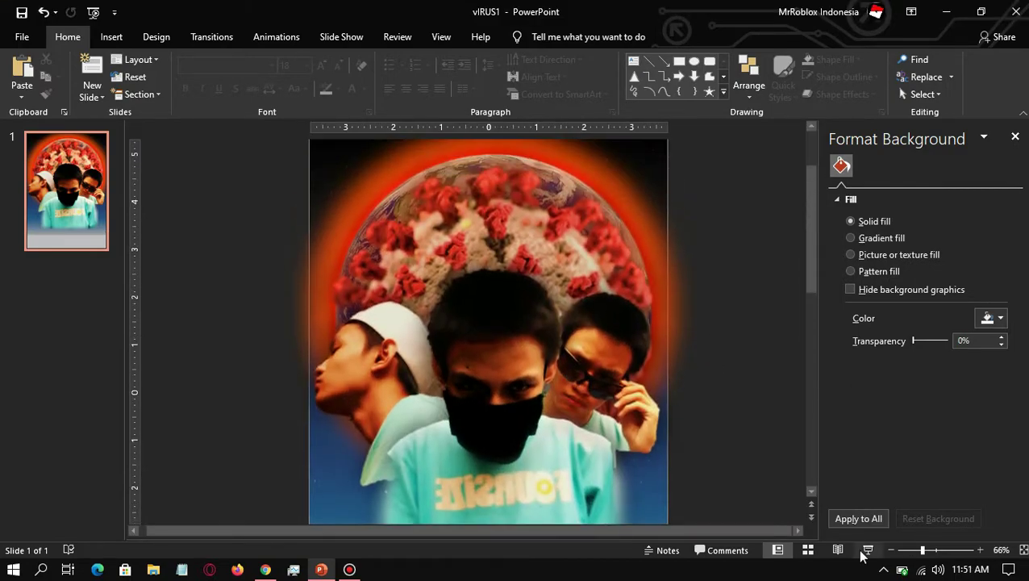
{"action": "left_click", "coordinate": [864, 551]}
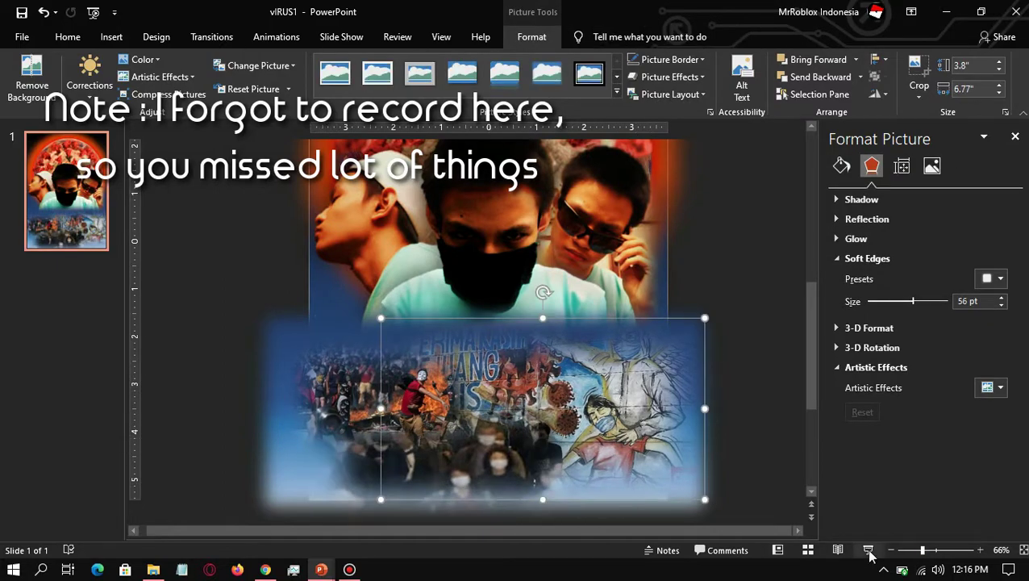
Step: Return from the slide show and drag the protest collage picture lower on the slide
{"action": "left_click", "coordinate": [867, 550]}
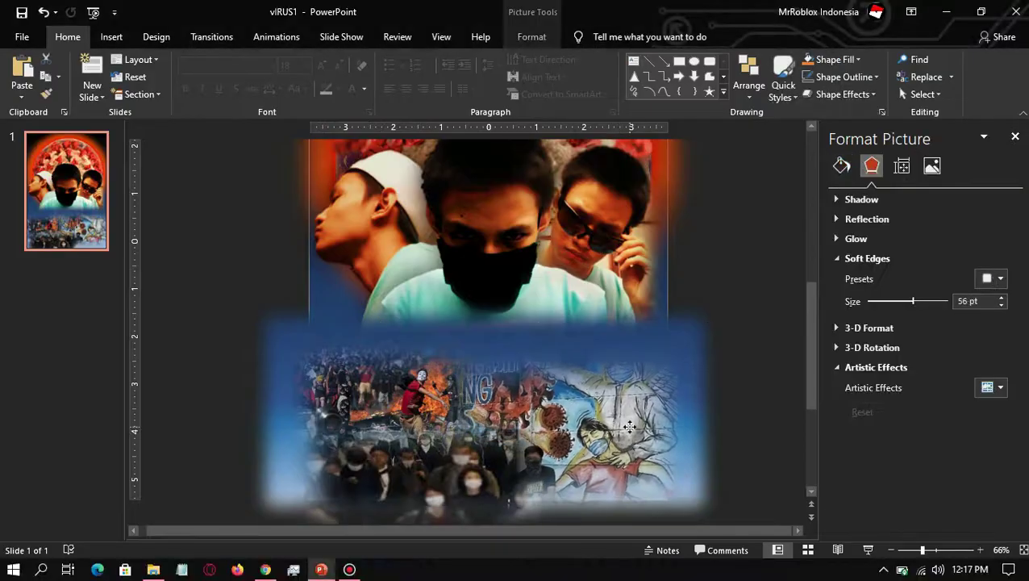
{"action": "left_click", "coordinate": [629, 426]}
{"action": "left_click", "coordinate": [783, 397]}
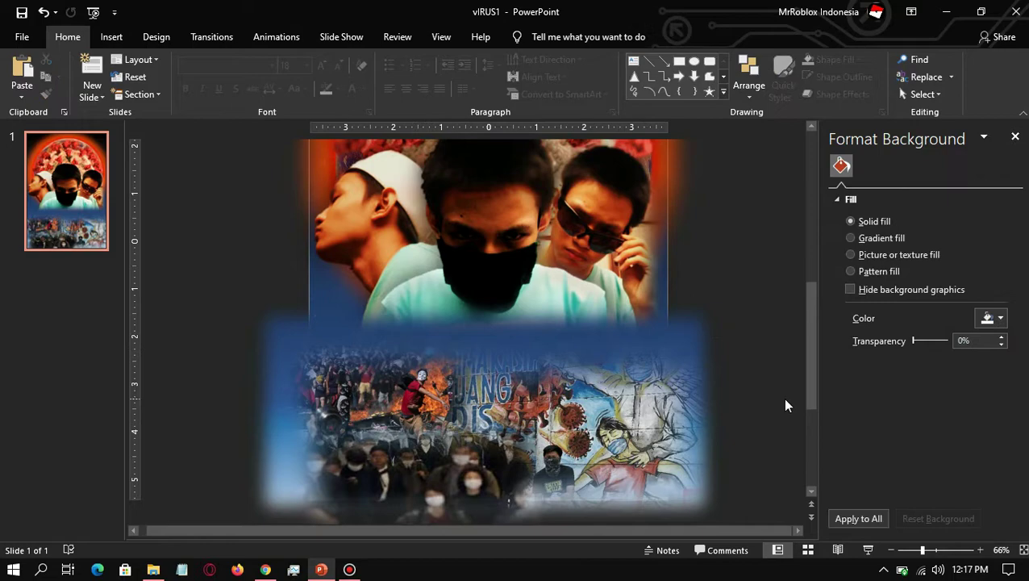
{"action": "left_click_drag", "start_coordinate": [912, 323], "coordinate": [891, 324]}
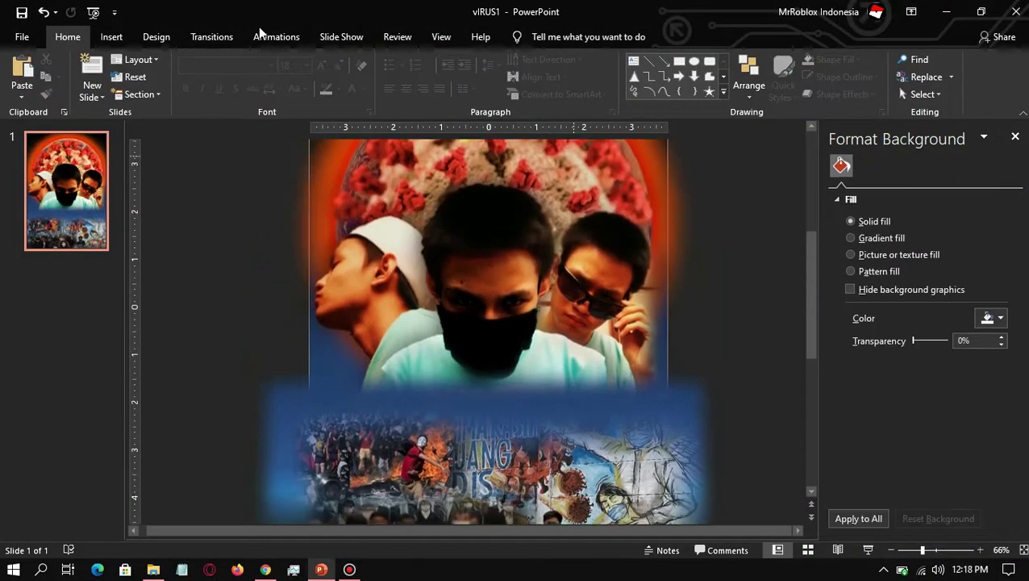
Step: Add the 'Covid - 19' title text and bring up its gradient text fill settings
{"action": "type", "text": "Covid - 19"}
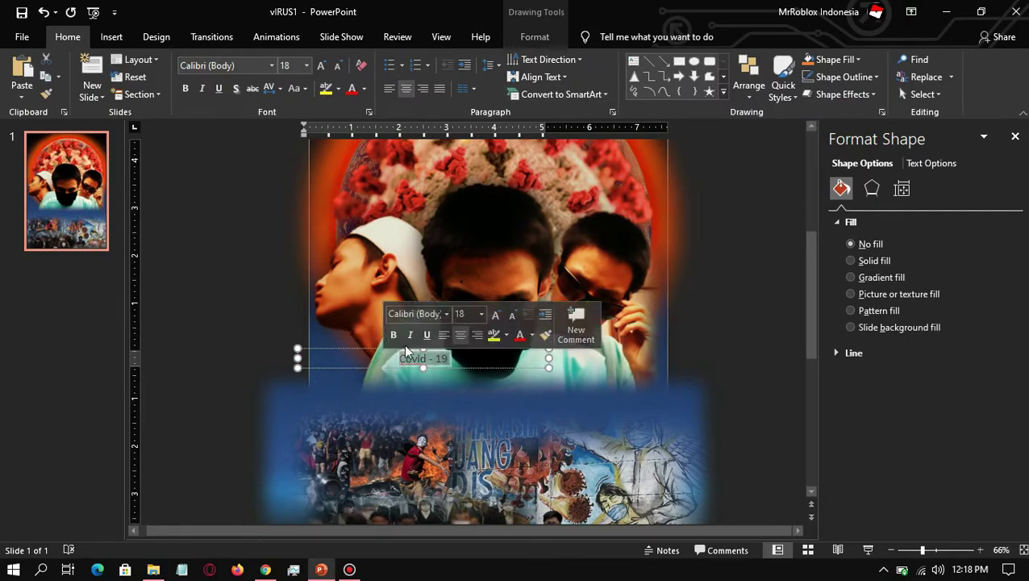
{"action": "left_click", "coordinate": [484, 393]}
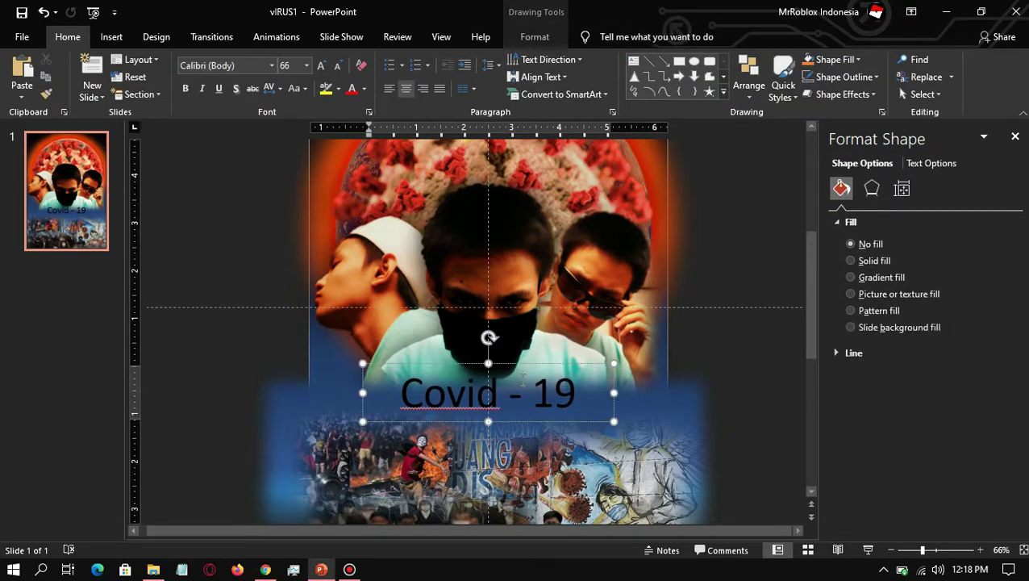
{"action": "left_click", "coordinate": [364, 89]}
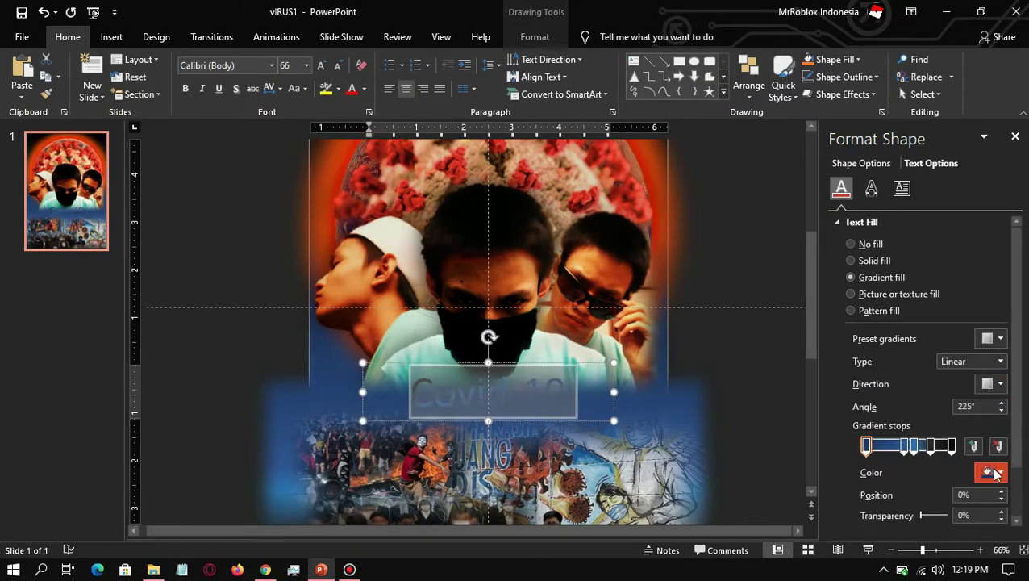
{"action": "scroll", "coordinate": [921, 428], "scroll_direction": "down", "scroll_amount": 2}
{"action": "left_click_drag", "start_coordinate": [914, 390], "coordinate": [901, 386]}
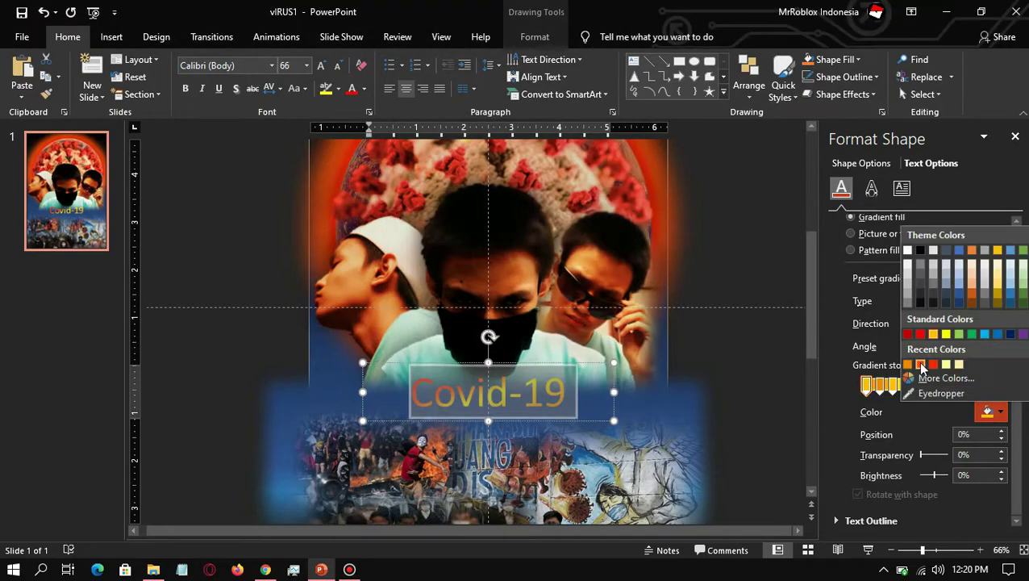
Step: Add a gradient stop and give the stop near 27% a custom peach colour
{"action": "left_click", "coordinate": [990, 411]}
{"action": "left_click", "coordinate": [943, 377]}
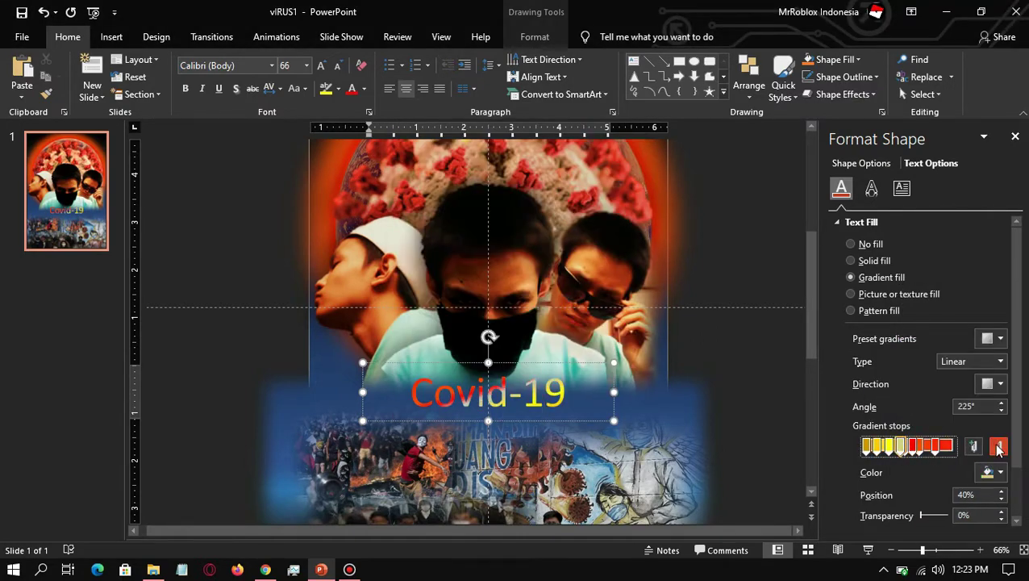
{"action": "left_click", "coordinate": [998, 450]}
{"action": "left_click", "coordinate": [935, 449]}
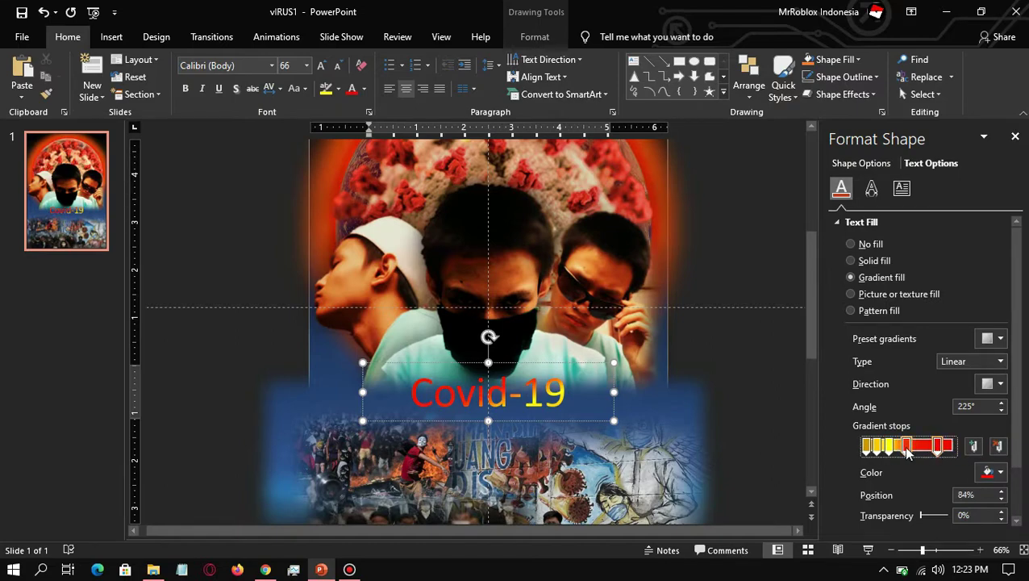
{"action": "left_click", "coordinate": [888, 450]}
{"action": "left_click", "coordinate": [992, 471]}
{"action": "left_click", "coordinate": [928, 451]}
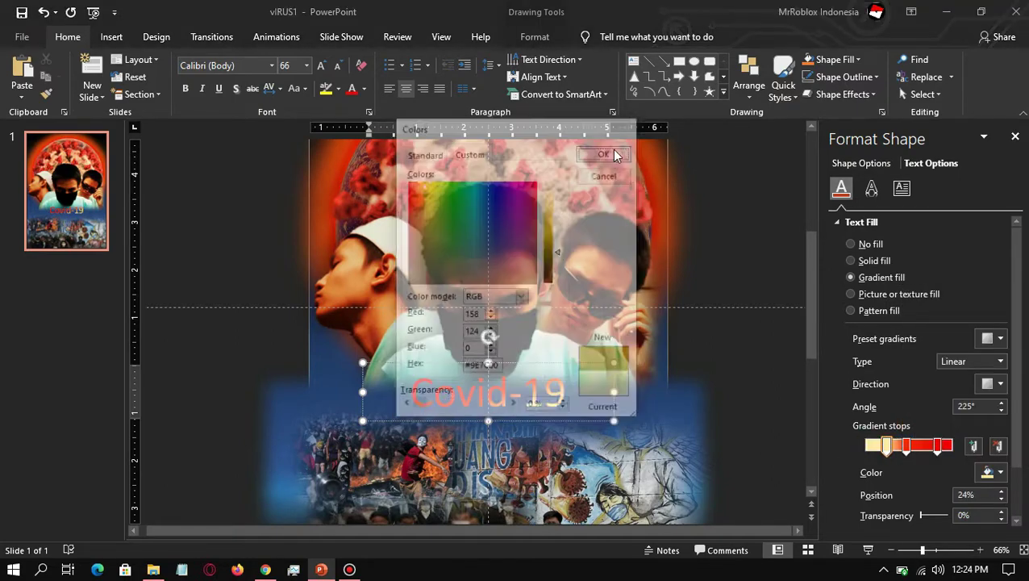
{"action": "left_click", "coordinate": [424, 152]}
{"action": "left_click", "coordinate": [471, 256]}
{"action": "left_click", "coordinate": [469, 152]}
Step: Confirm the peach stop colour and give the title an outer drop shadow
{"action": "left_click", "coordinate": [598, 155]}
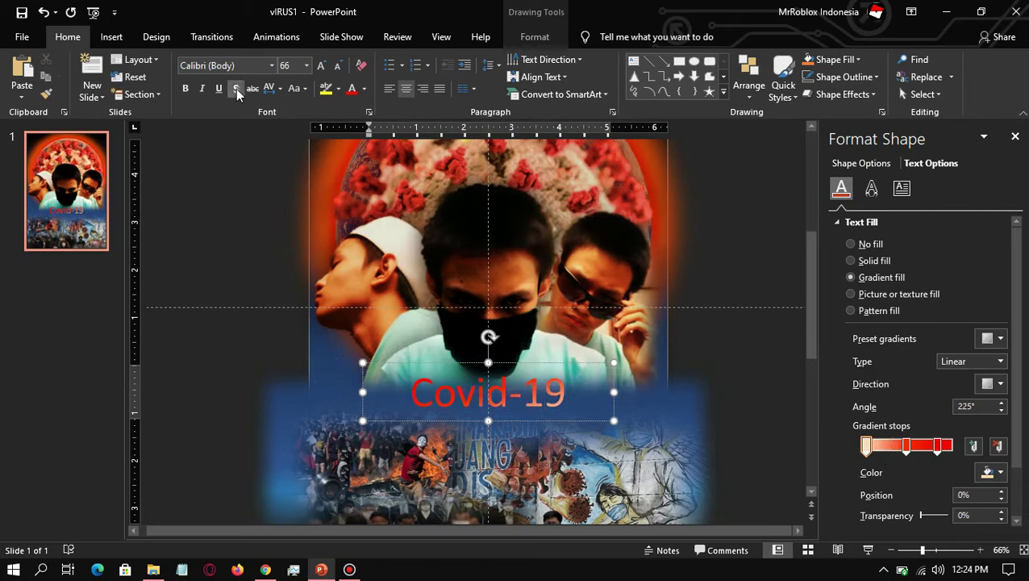
{"action": "left_click", "coordinate": [871, 188]}
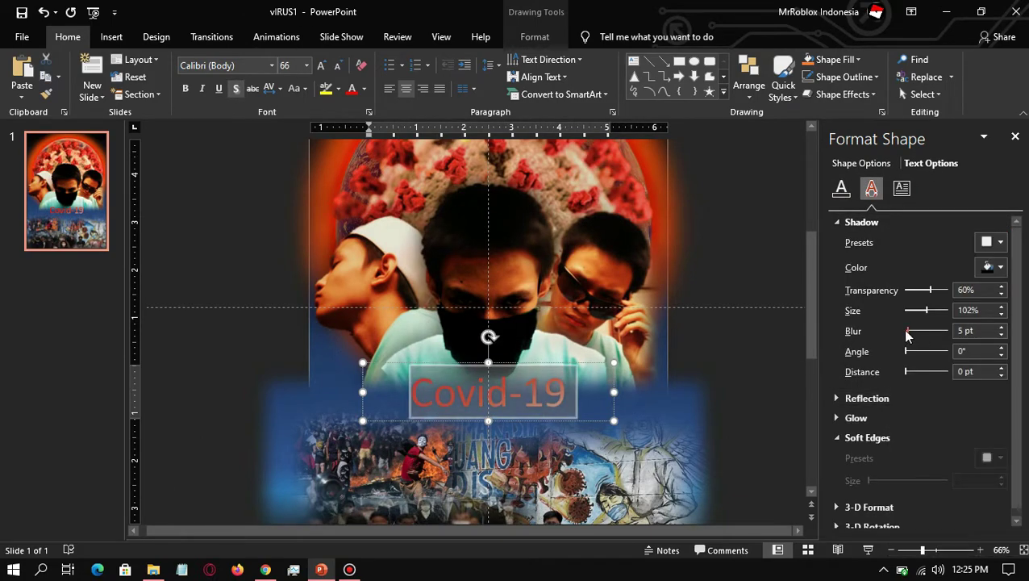
{"action": "left_click", "coordinate": [990, 248]}
{"action": "left_click", "coordinate": [916, 338]}
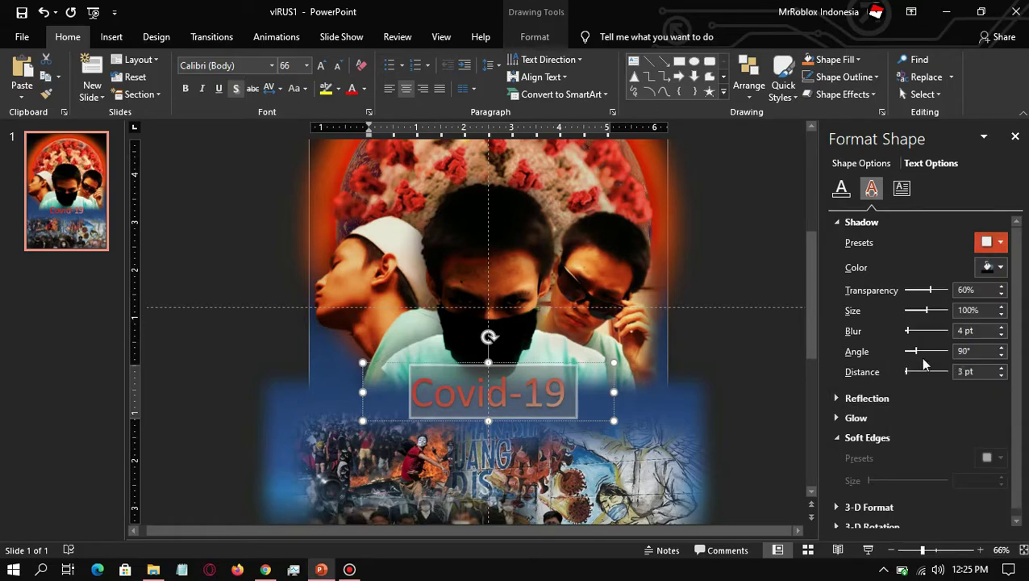
Step: Set the title font to Kill Em All at size 115
{"action": "left_click", "coordinate": [320, 66]}
{"action": "left_click", "coordinate": [271, 65]}
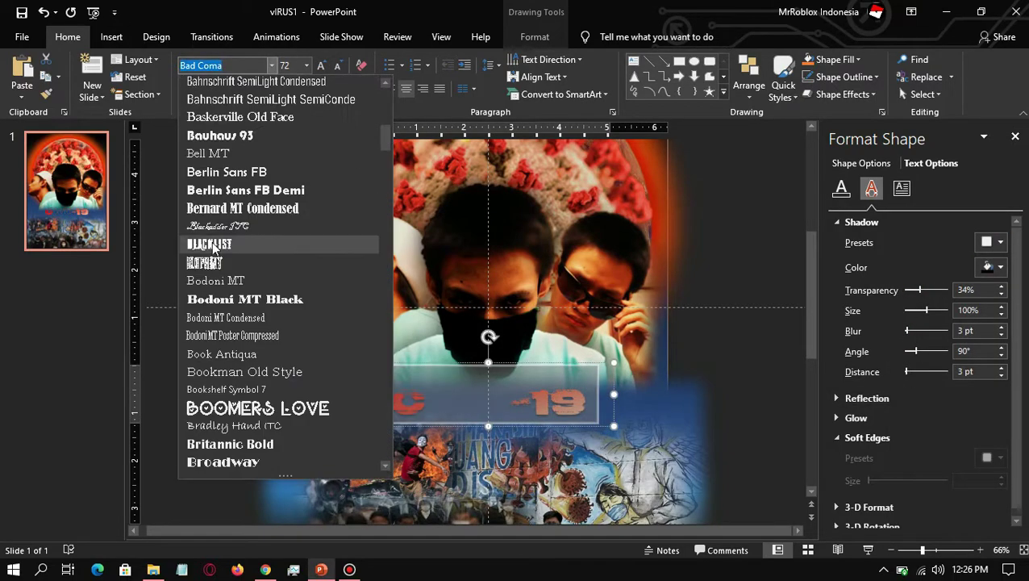
{"action": "left_click", "coordinate": [210, 218]}
{"action": "left_click", "coordinate": [272, 65]}
{"action": "left_click_drag", "start_coordinate": [384, 138], "coordinate": [384, 185]}
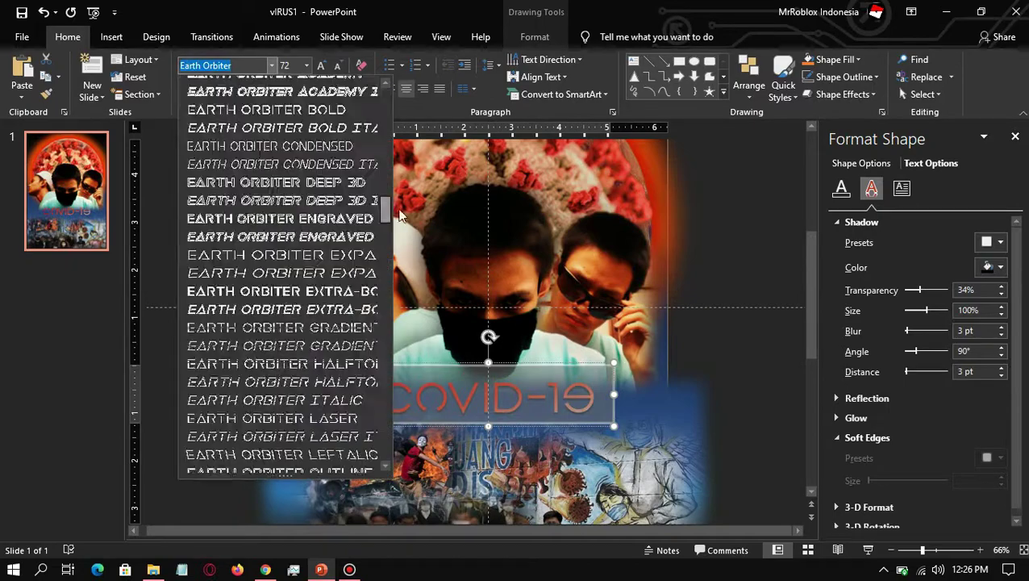
{"action": "scroll", "coordinate": [282, 242], "scroll_direction": "up", "scroll_amount": 10}
{"action": "left_click", "coordinate": [217, 145]}
{"action": "left_click", "coordinate": [321, 65]}
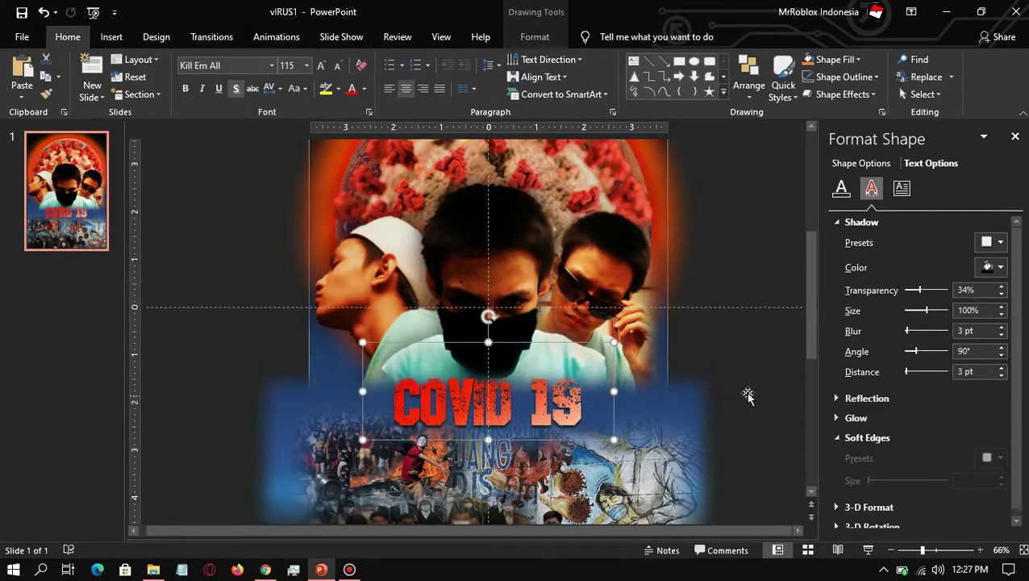
{"action": "left_click", "coordinate": [739, 453]}
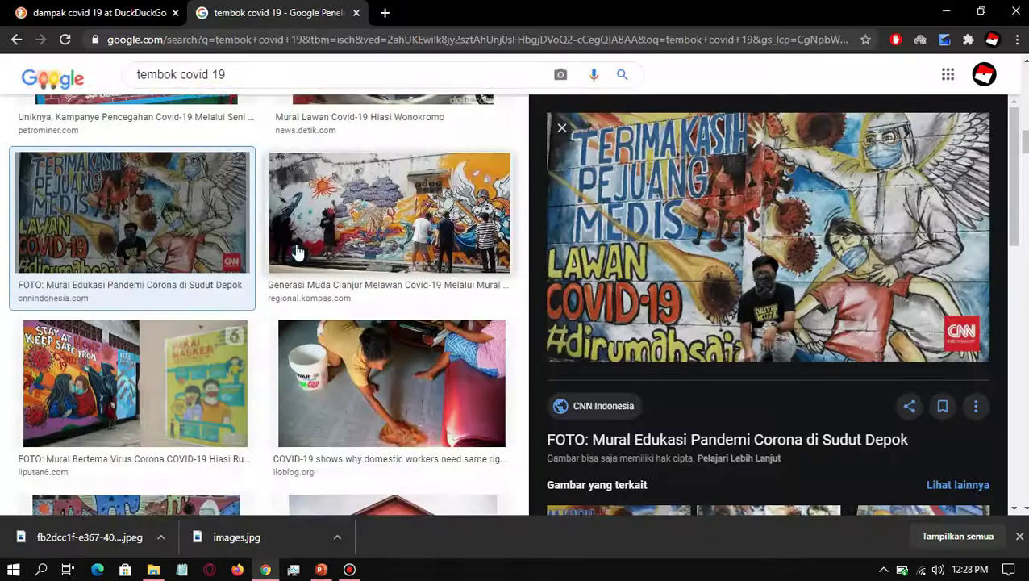
Step: Search Google Images for 'covid 19 bangkrut' and save the airport photo of grounded planes
{"action": "type", "text": "covid 19 bangkrut"}
{"action": "key", "text": "Return"}
{"action": "scroll", "coordinate": [409, 299], "scroll_direction": "down", "scroll_amount": 3}
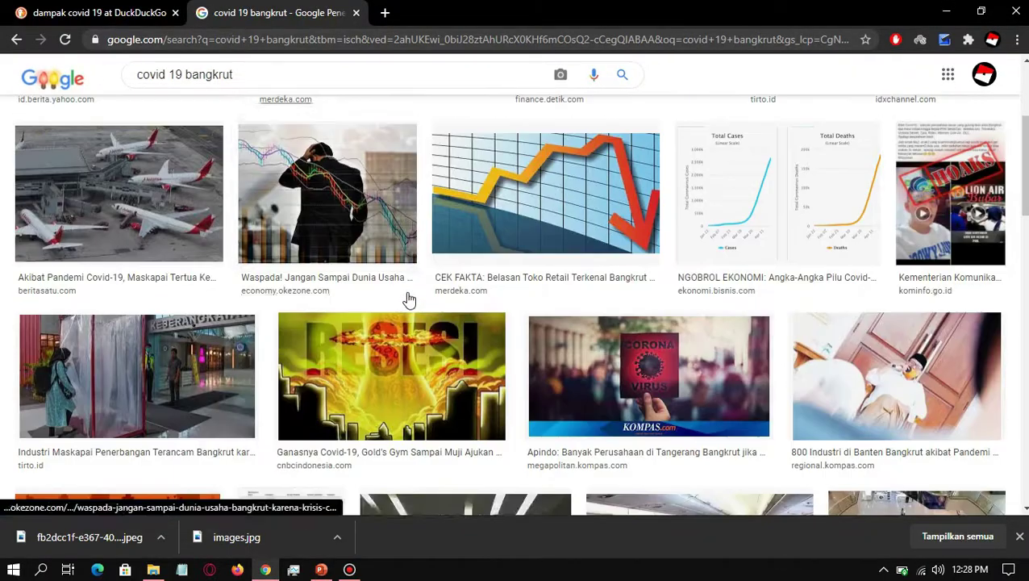
{"action": "left_click", "coordinate": [118, 194]}
{"action": "right_click", "coordinate": [785, 326]}
{"action": "left_click", "coordinate": [883, 222]}
{"action": "key", "text": "Return"}
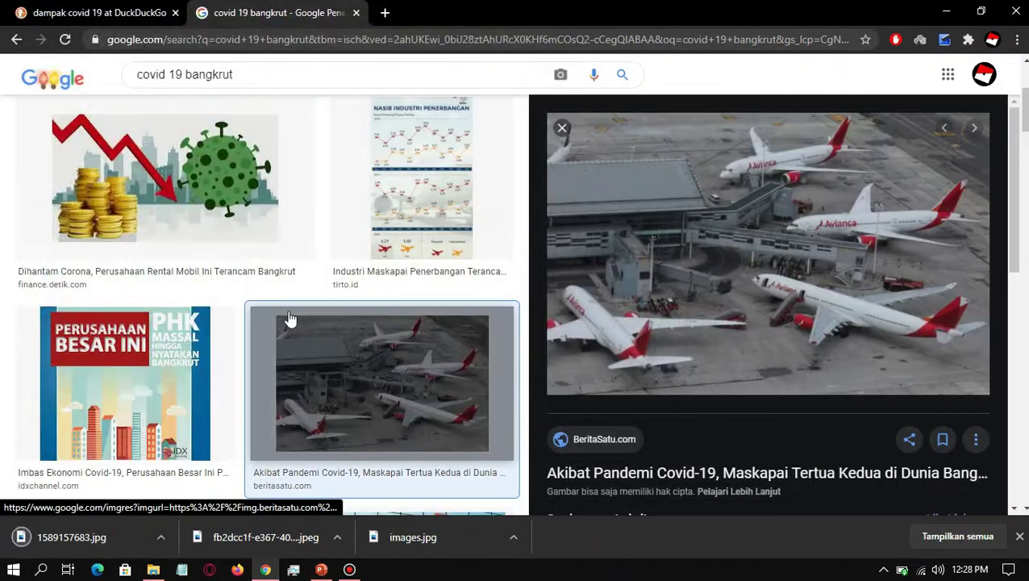
Step: Search 'plane upper view', save the top-down A330 picture, and paste a picture onto the poster slide
{"action": "type", "text": "plane"}
{"action": "key", "text": "Return"}
{"action": "left_click", "coordinate": [285, 87]}
{"action": "type", "text": "upper"}
{"action": "key", "text": "Return"}
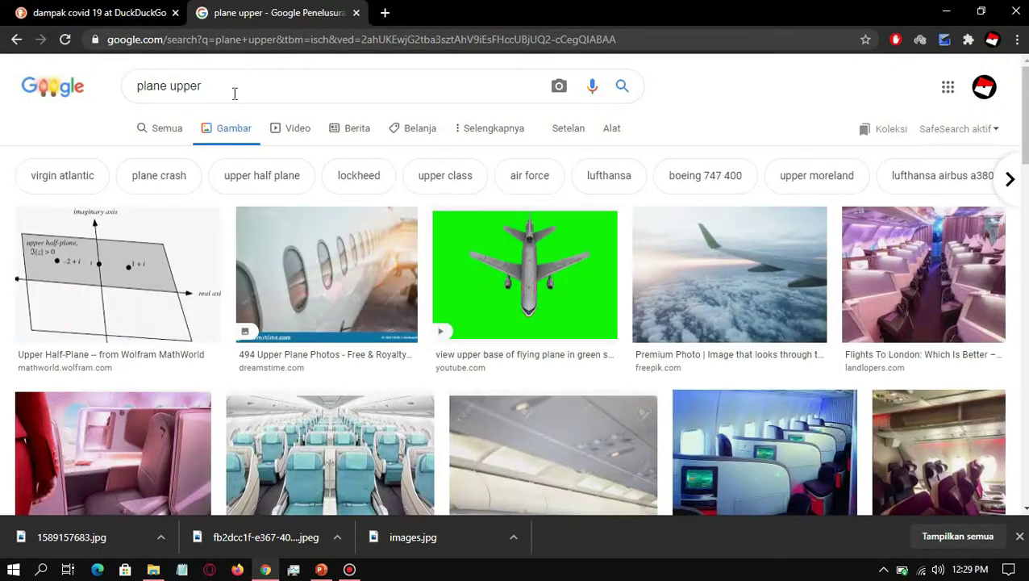
{"action": "left_click", "coordinate": [230, 87]}
{"action": "type", "text": "view"}
{"action": "key", "text": "Return"}
{"action": "left_click", "coordinate": [538, 324]}
{"action": "right_click", "coordinate": [740, 241]}
{"action": "left_click", "coordinate": [804, 400]}
{"action": "key", "text": "Return"}
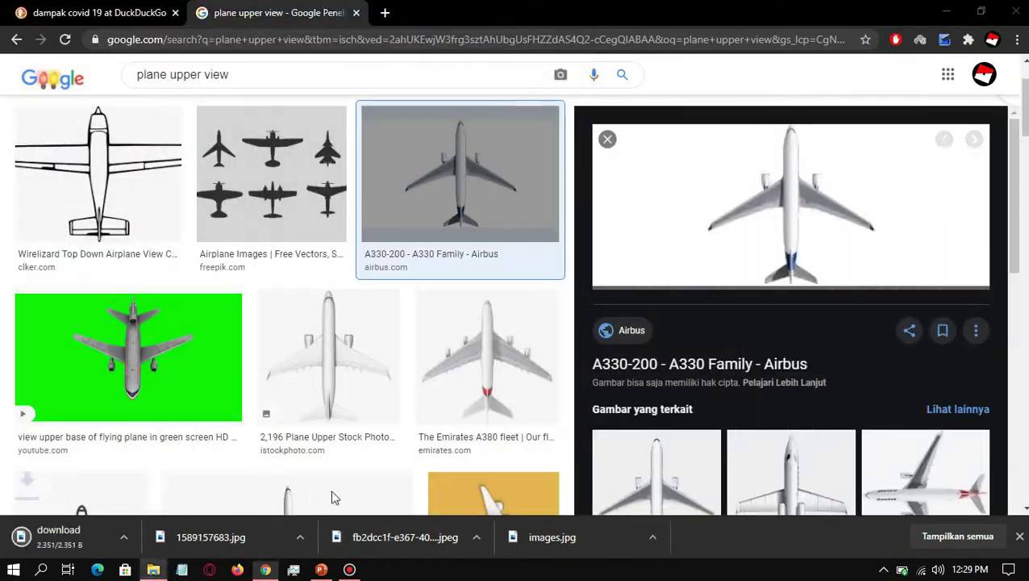
{"action": "left_click", "coordinate": [321, 569]}
{"action": "key", "text": "ctrl+v"}
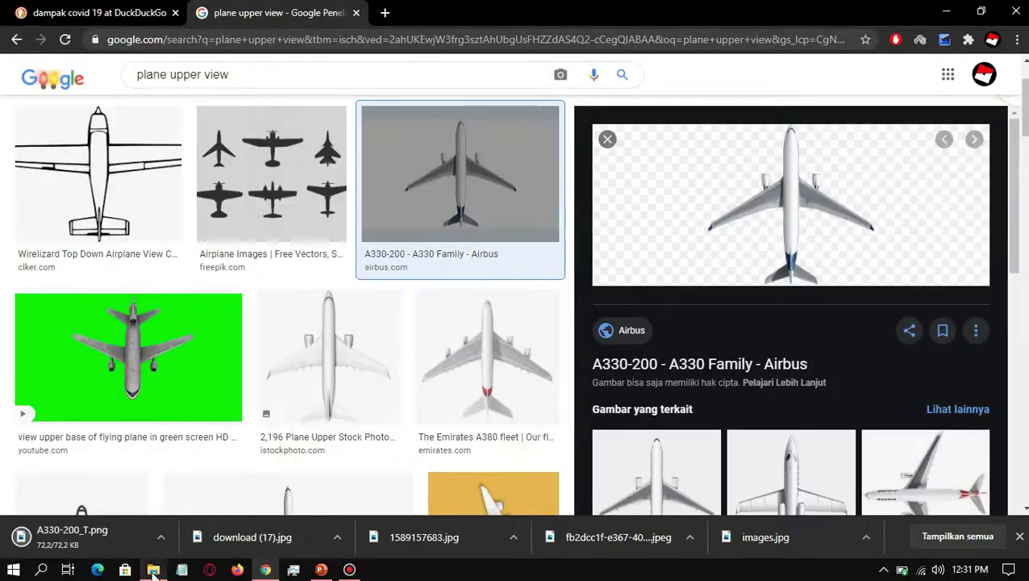
Step: Insert the downloaded top-down plane picture and rearrange the overlapping collage pictures
{"action": "left_click", "coordinate": [153, 571]}
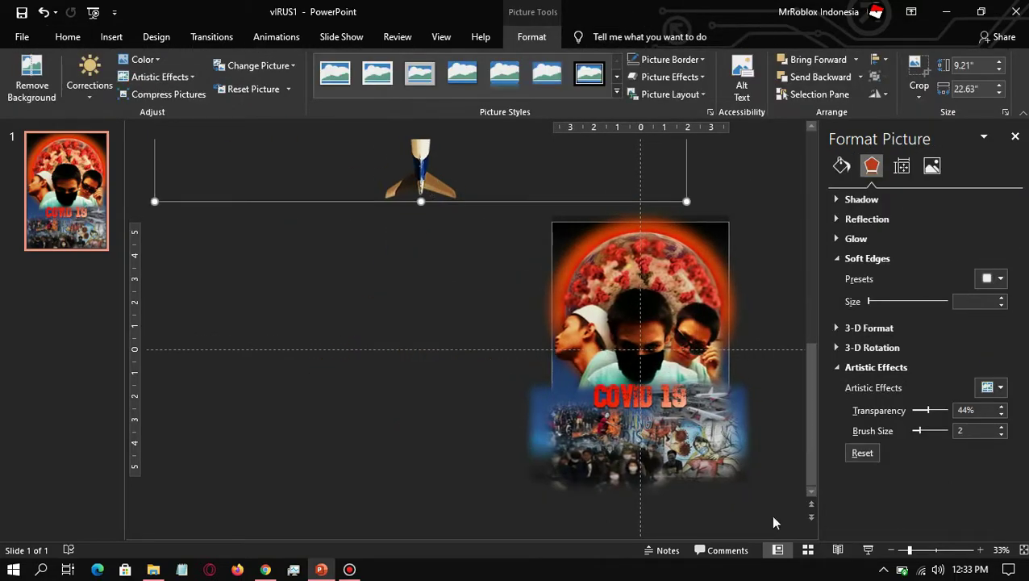
{"action": "left_click_drag", "start_coordinate": [773, 523], "coordinate": [472, 239]}
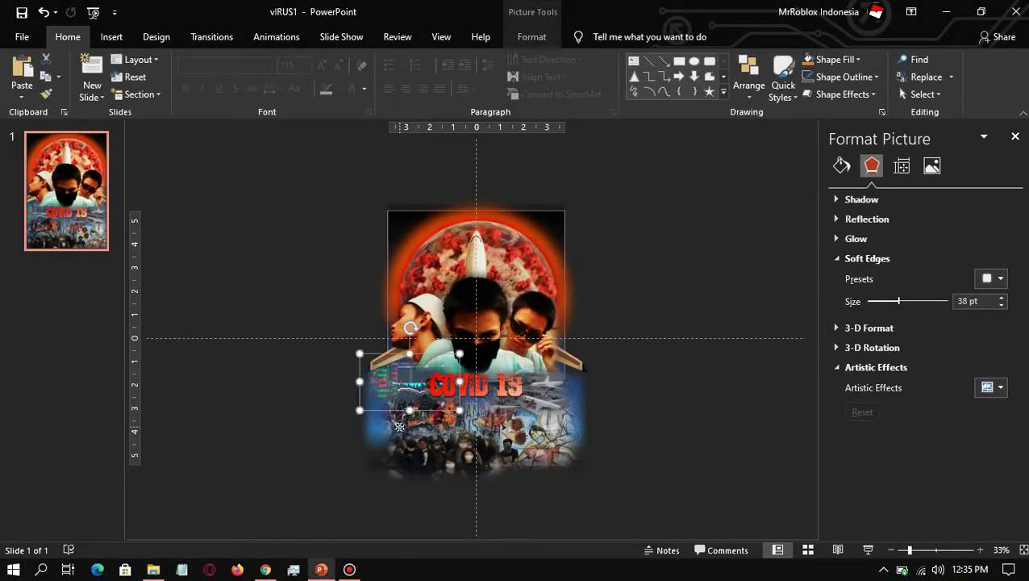
{"action": "key", "text": "ctrl+z"}
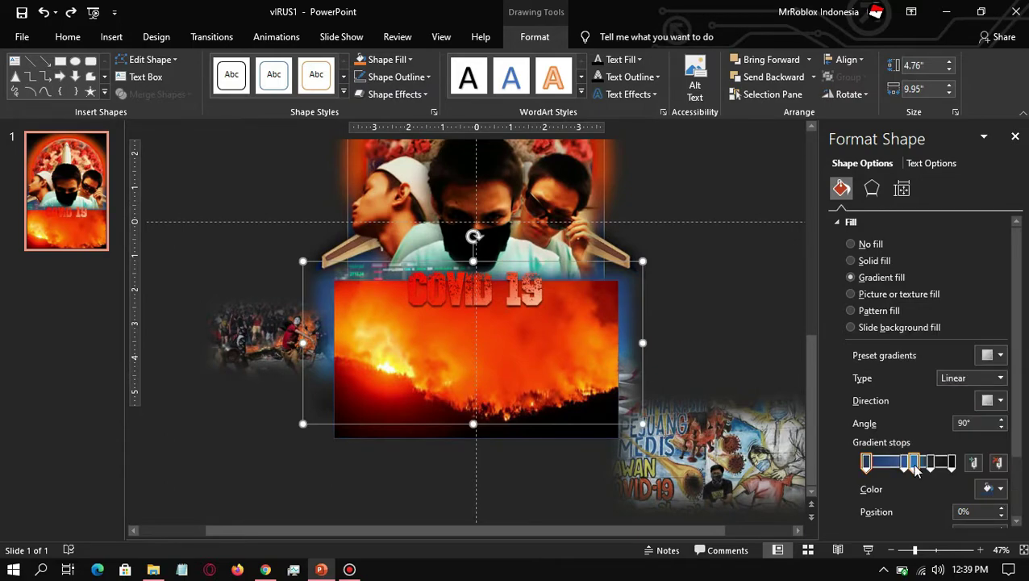
Step: Recolour the band's first gradient stops, including the 51% stop, in orange shades
{"action": "left_click", "coordinate": [609, 152]}
{"action": "left_click", "coordinate": [879, 463]}
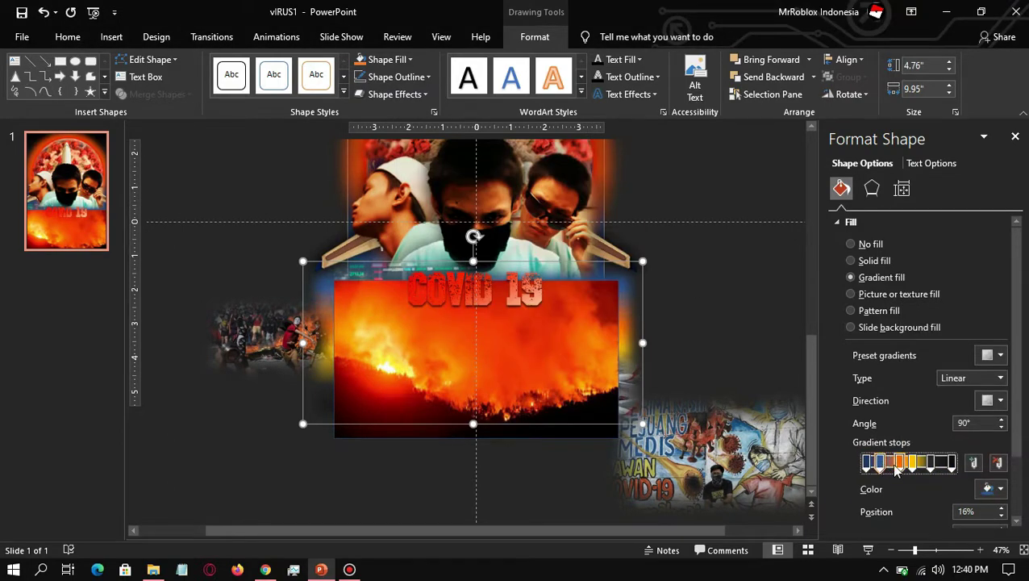
{"action": "left_click", "coordinate": [931, 463]}
{"action": "left_click", "coordinate": [1000, 488]}
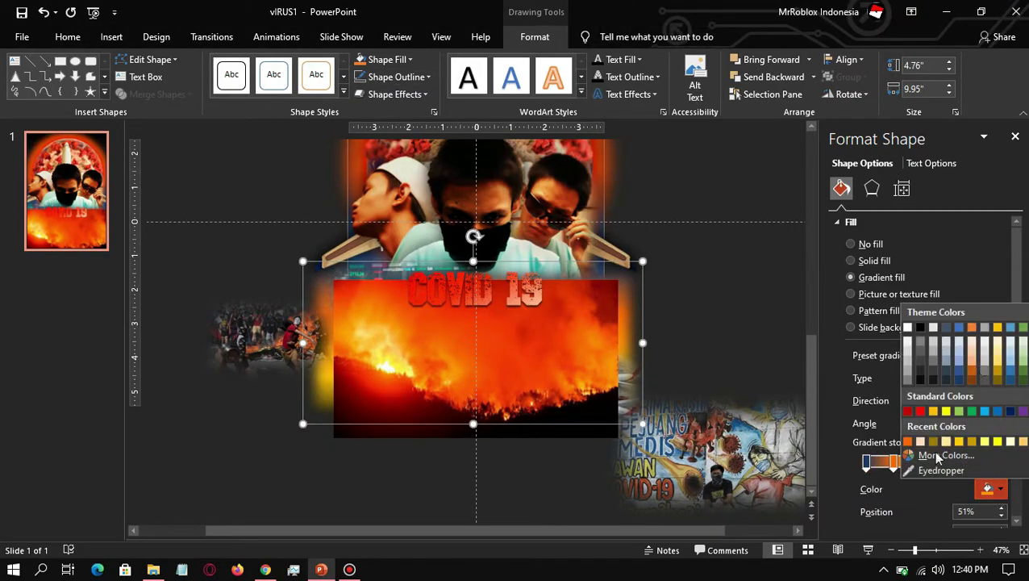
{"action": "left_click", "coordinate": [939, 452]}
{"action": "left_click", "coordinate": [606, 152]}
{"action": "left_click", "coordinate": [922, 464]}
Step: Move a stop to 66% and recolour the 70% stop yellow-orange
{"action": "left_click", "coordinate": [1000, 489]}
{"action": "left_click", "coordinate": [940, 452]}
{"action": "left_click", "coordinate": [605, 153]}
{"action": "left_click", "coordinate": [926, 463]}
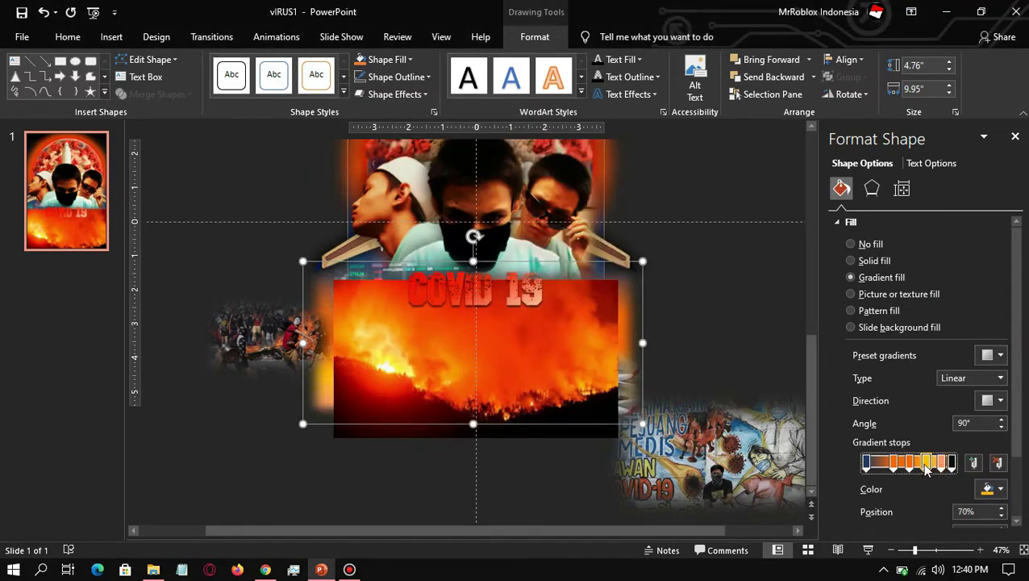
{"action": "left_click", "coordinate": [1000, 488]}
{"action": "left_click", "coordinate": [939, 453]}
{"action": "left_click", "coordinate": [604, 153]}
Step: Resize the forest-fire picture and give it 18% transparency and 41 pt soft edges
{"action": "left_click", "coordinate": [604, 425]}
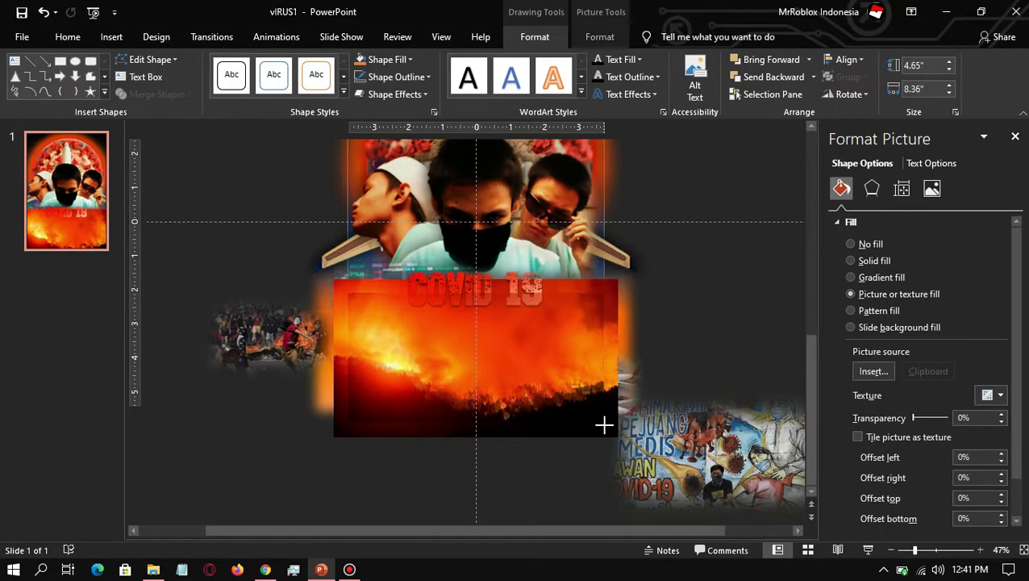
{"action": "left_click_drag", "start_coordinate": [618, 437], "coordinate": [600, 419]}
{"action": "left_click", "coordinate": [335, 280]}
{"action": "left_click", "coordinate": [484, 379]}
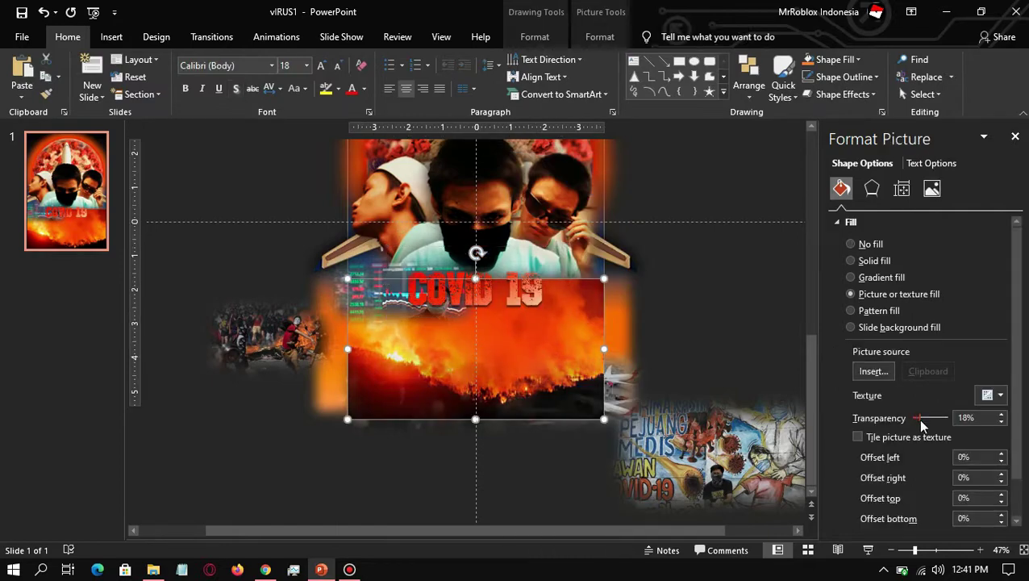
{"action": "left_click", "coordinate": [872, 188]}
{"action": "left_click_drag", "start_coordinate": [886, 324], "coordinate": [904, 324]}
{"action": "key", "text": "ctrl+z"}
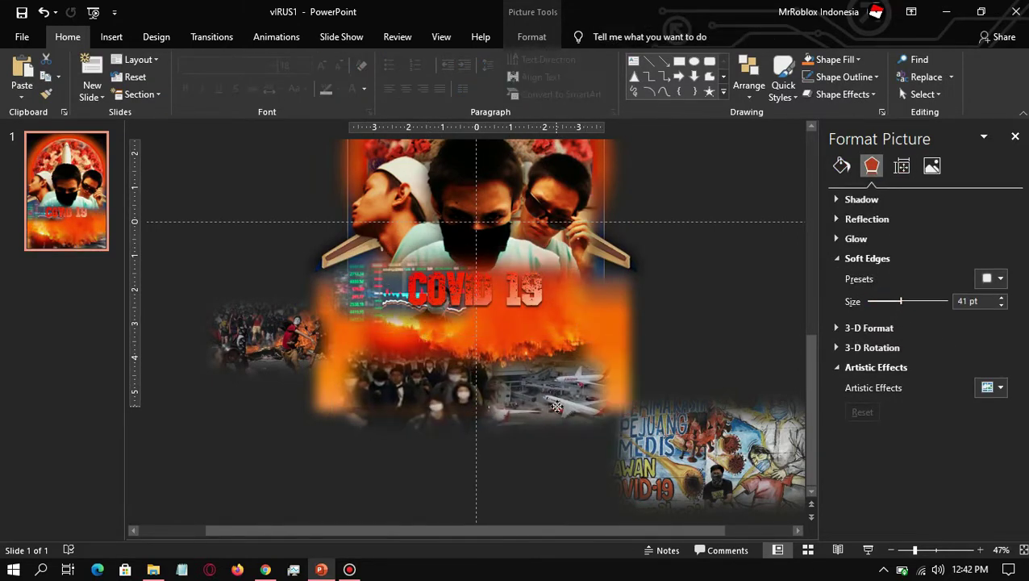
{"action": "left_click", "coordinate": [483, 294]}
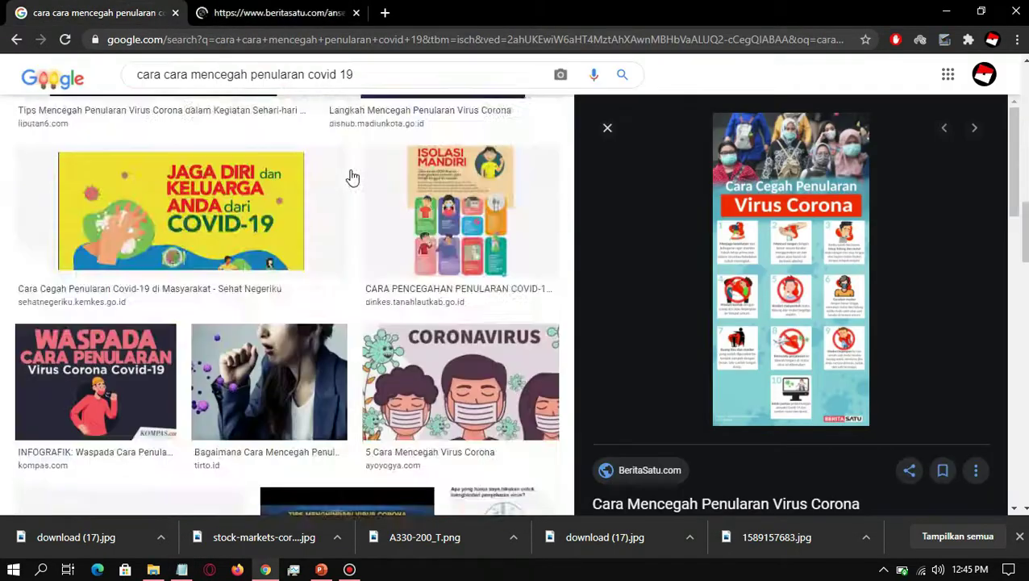
Step: Open the consulate page's COVID-19 prevention infographic and start typing its tips in Notepad
{"action": "scroll", "coordinate": [600, 241], "scroll_direction": "down", "scroll_amount": 3}
{"action": "key", "text": "alt+Tab"}
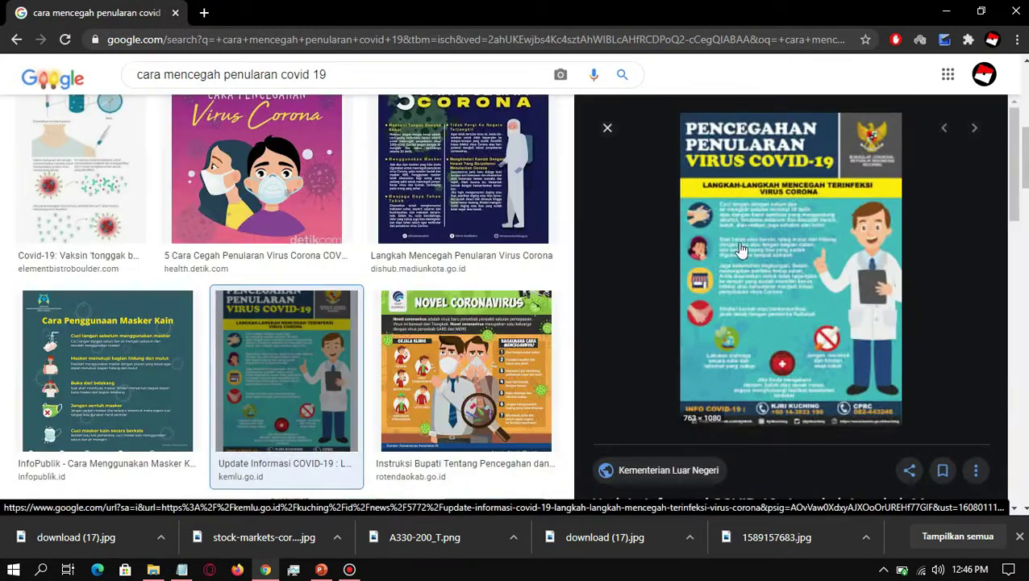
{"action": "left_click", "coordinate": [736, 248]}
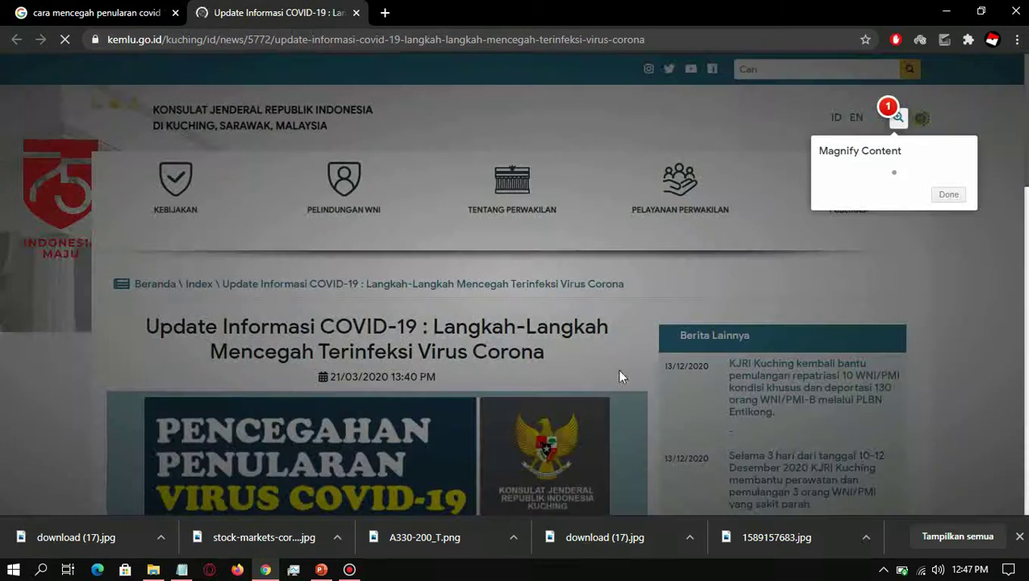
{"action": "scroll", "coordinate": [618, 369], "scroll_direction": "down", "scroll_amount": 5}
{"action": "scroll", "coordinate": [451, 331], "scroll_direction": "down", "scroll_amount": 2}
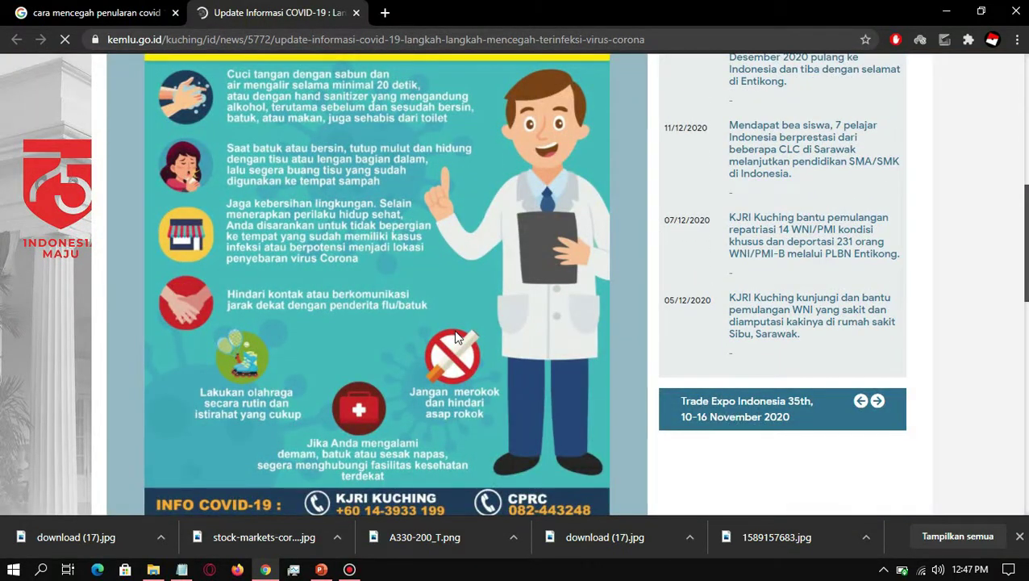
{"action": "key", "text": "alt+Tab"}
{"action": "type", "text": "at"}
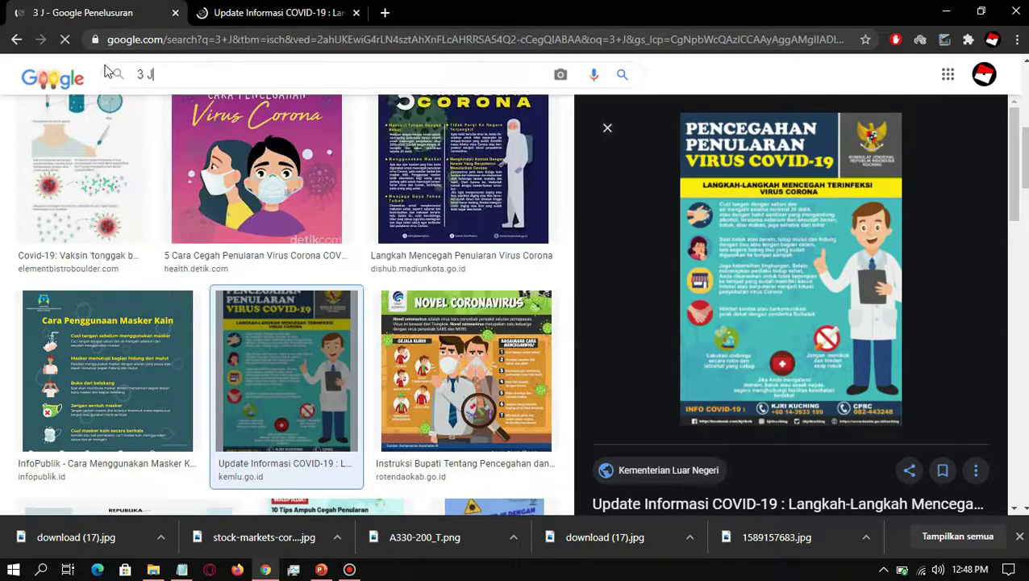
Step: Search images for 'go jek', then delete 'JAGA JARAK ATAU' from line 2 of the notes
{"action": "left_click", "coordinate": [130, 74]}
{"action": "type", "text": "go jek"}
{"action": "key", "text": "Return"}
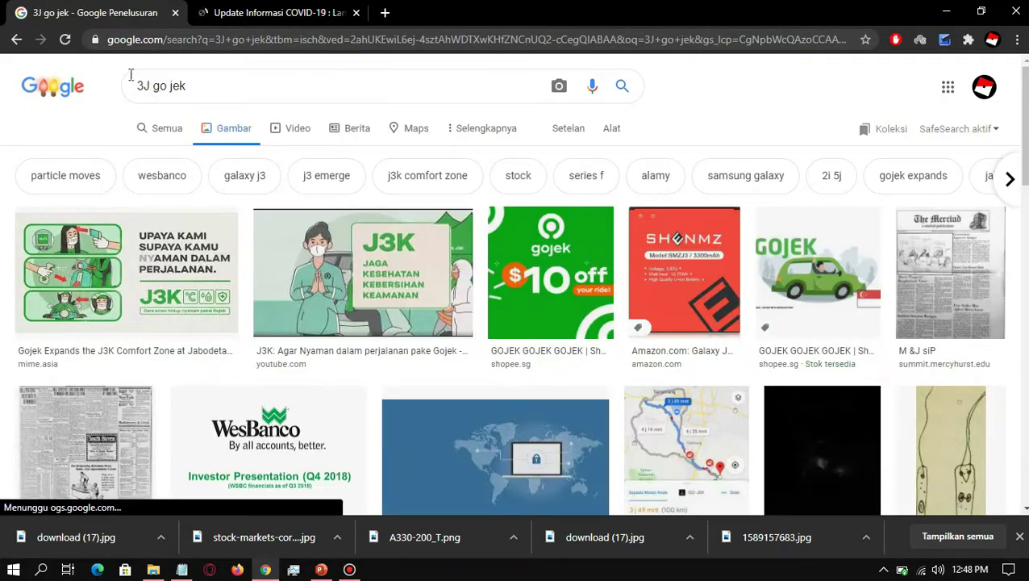
{"action": "left_click", "coordinate": [127, 270]}
{"action": "left_click", "coordinate": [182, 569]}
{"action": "left_click_drag", "start_coordinate": [700, 137], "coordinate": [529, 138]}
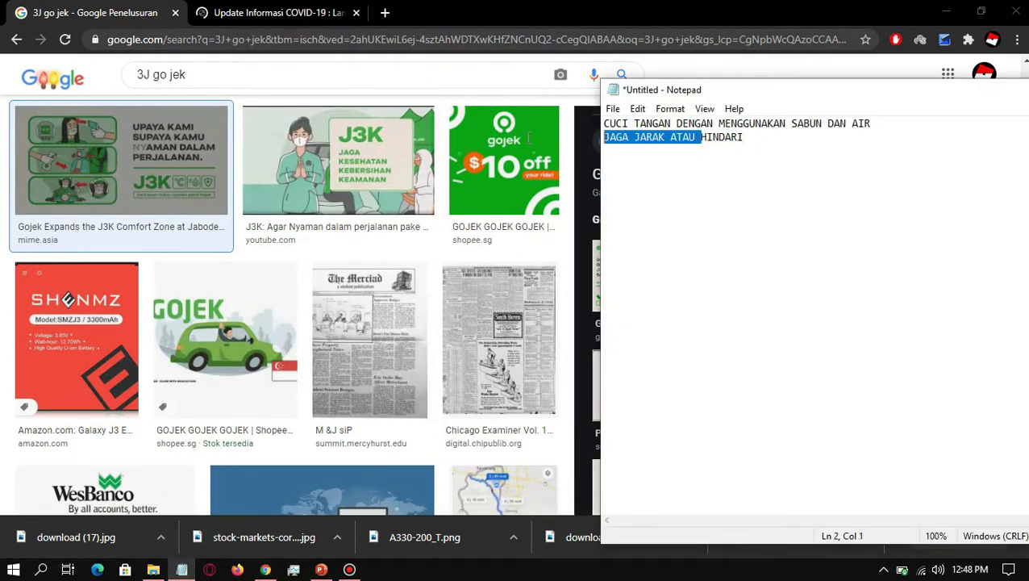
{"action": "key", "text": "BackSpace"}
{"action": "left_click", "coordinate": [699, 150]}
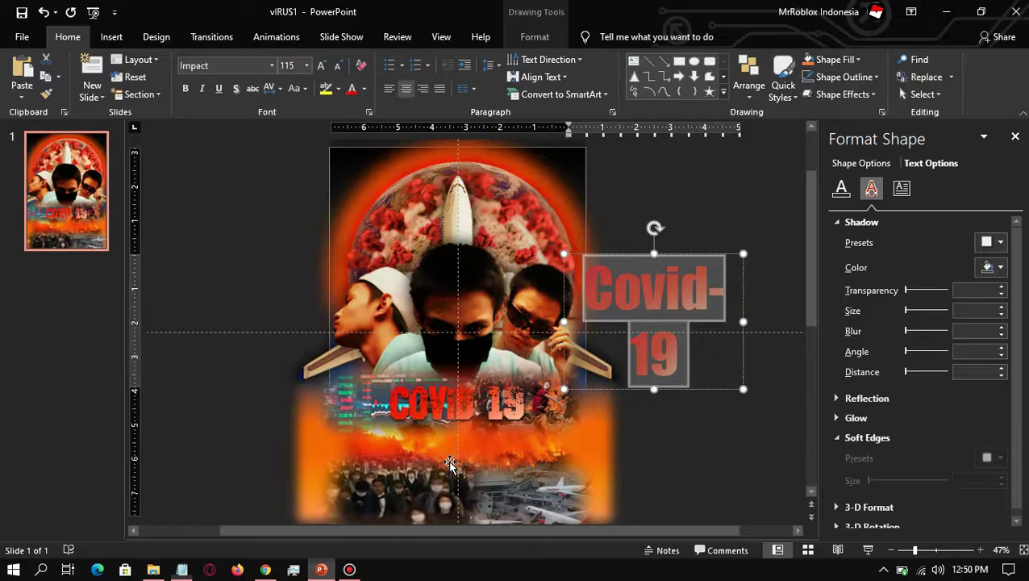
Step: Give the prevention text Tight character spacing, widen its box and centre the lines
{"action": "scroll", "coordinate": [631, 373], "scroll_direction": "down", "scroll_amount": 2}
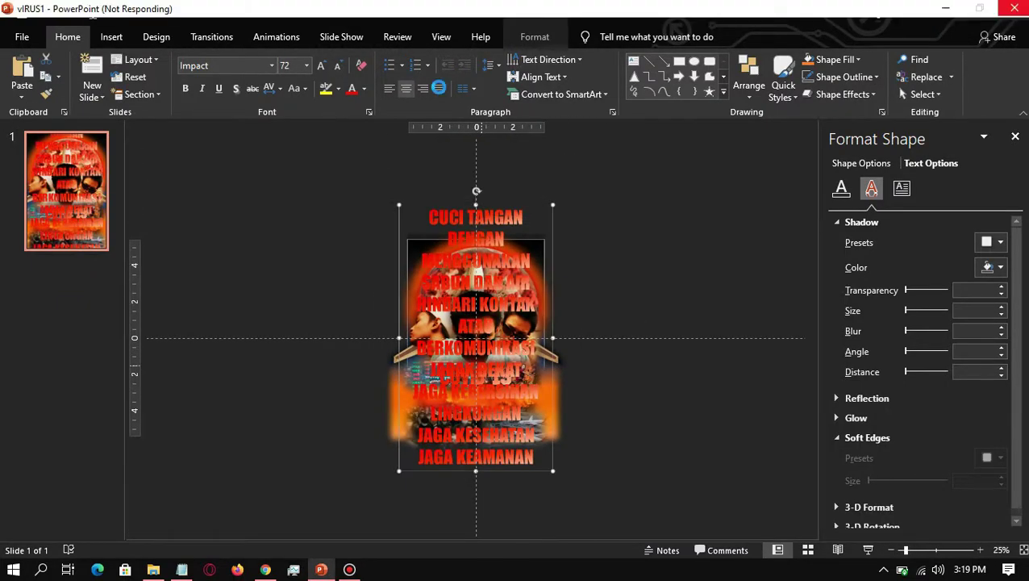
{"action": "left_click", "coordinate": [549, 59]}
{"action": "left_click", "coordinate": [274, 88]}
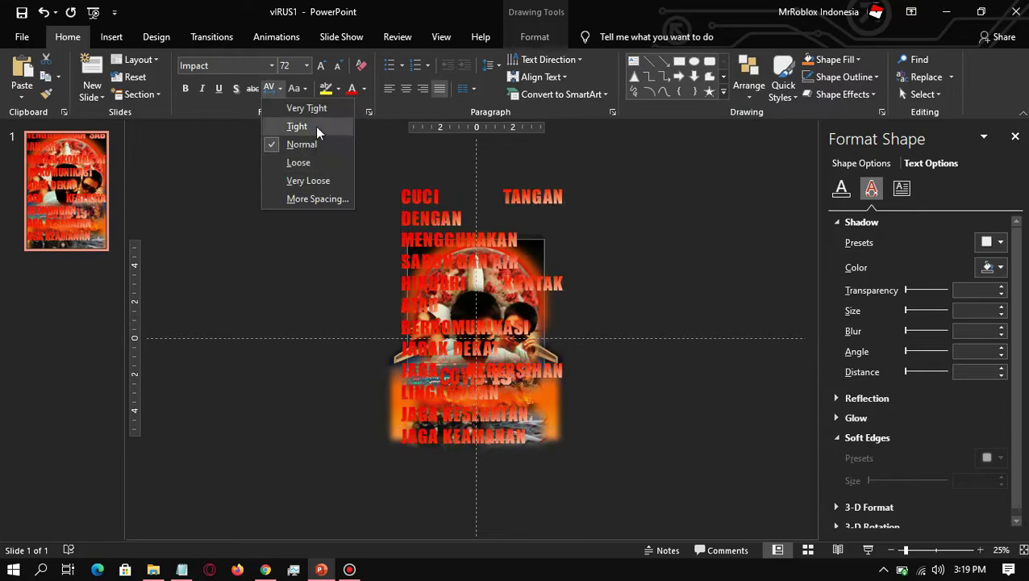
{"action": "left_click", "coordinate": [297, 126]}
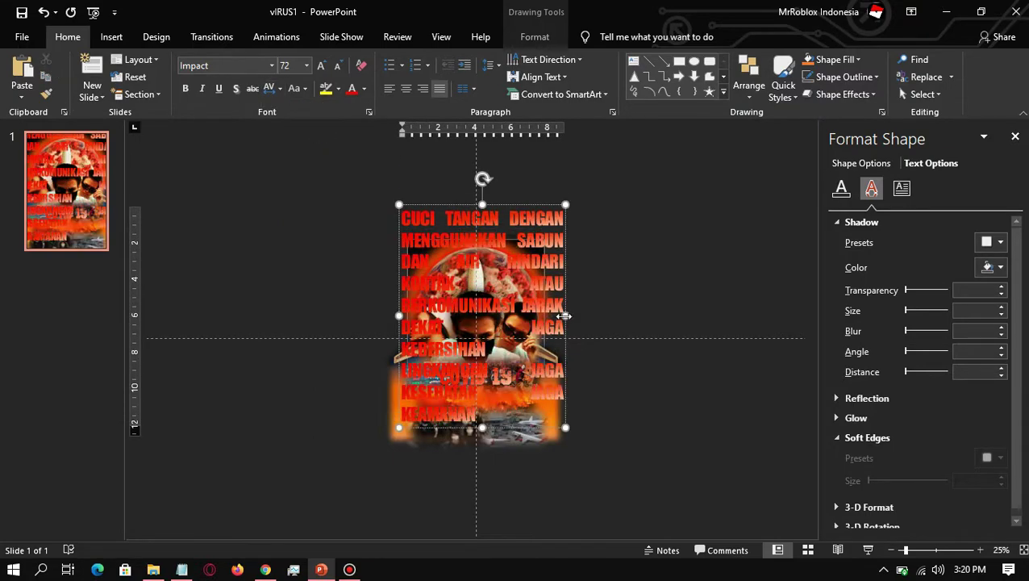
{"action": "left_click_drag", "start_coordinate": [564, 316], "coordinate": [587, 316]}
{"action": "key", "text": "ctrl+e"}
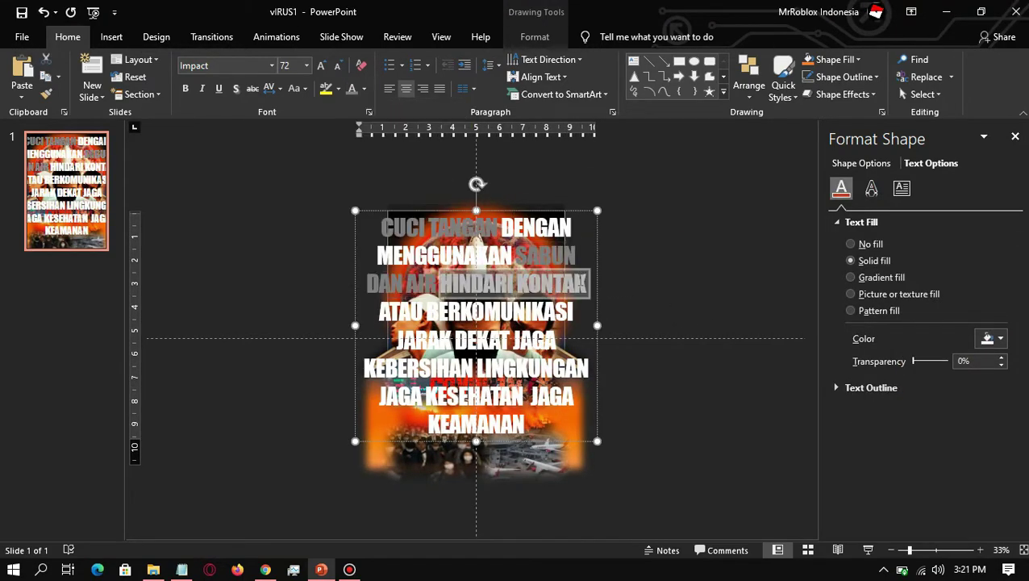
Step: Change the prevention text's font colour
{"action": "left_click", "coordinate": [364, 89]}
{"action": "left_click", "coordinate": [363, 129]}
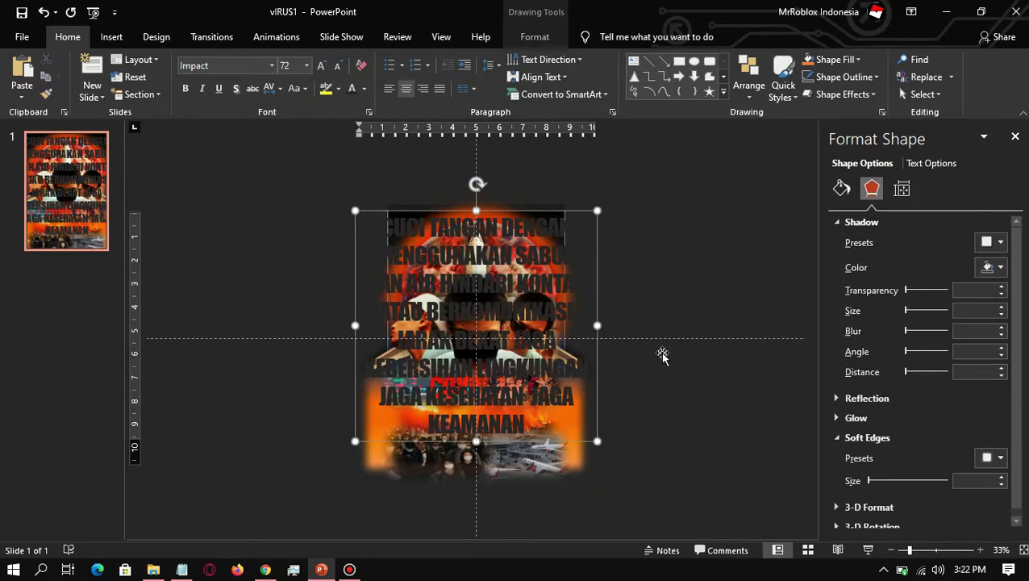
{"action": "scroll", "coordinate": [593, 158], "scroll_direction": "up", "scroll_amount": 2, "text": "ctrl"}
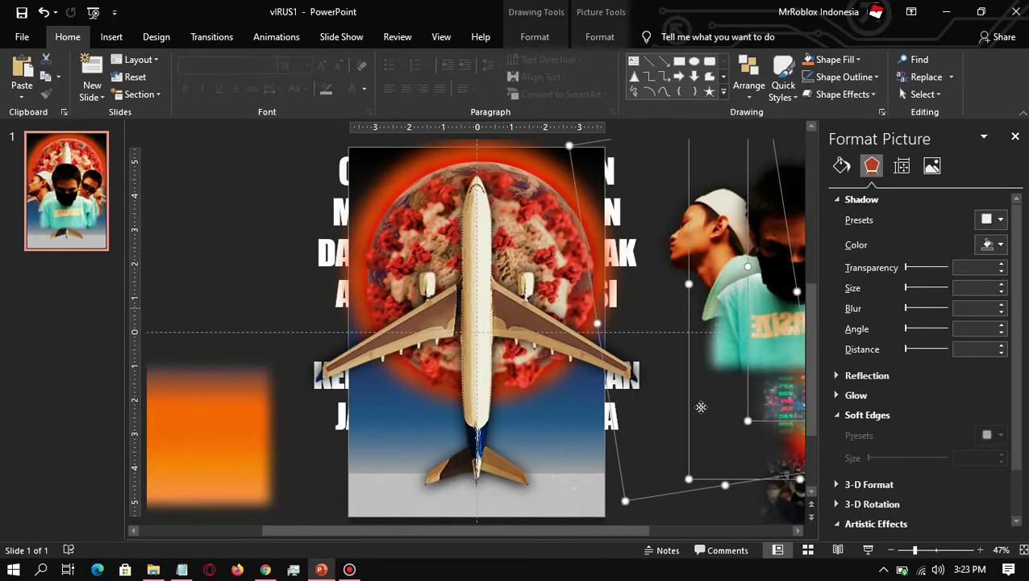
Step: Select the airplane picture and the orange gradient rectangle to move the layers off the prevention text
{"action": "left_click", "coordinate": [473, 330]}
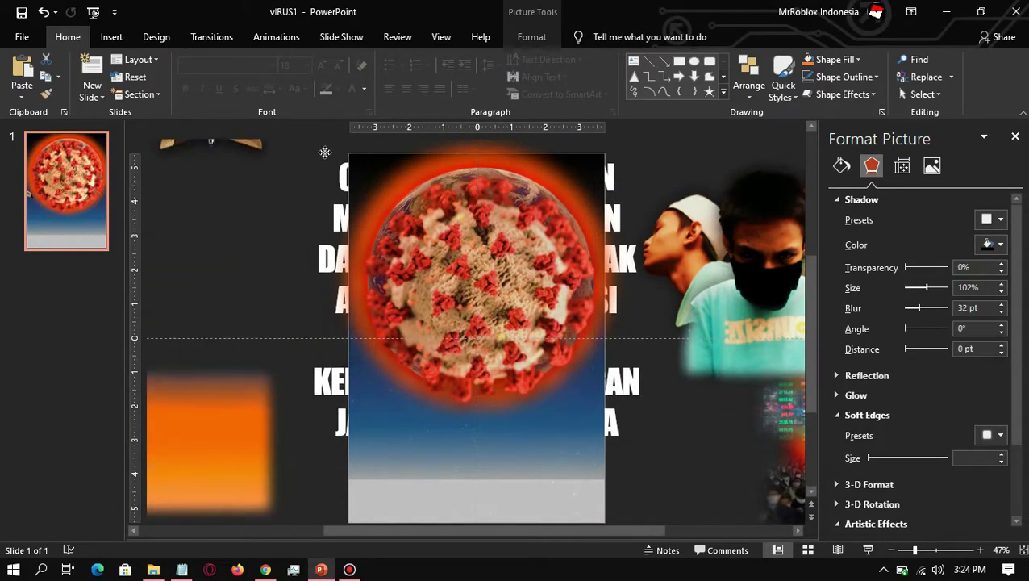
{"action": "right_click", "coordinate": [508, 208]}
{"action": "left_click", "coordinate": [537, 285]}
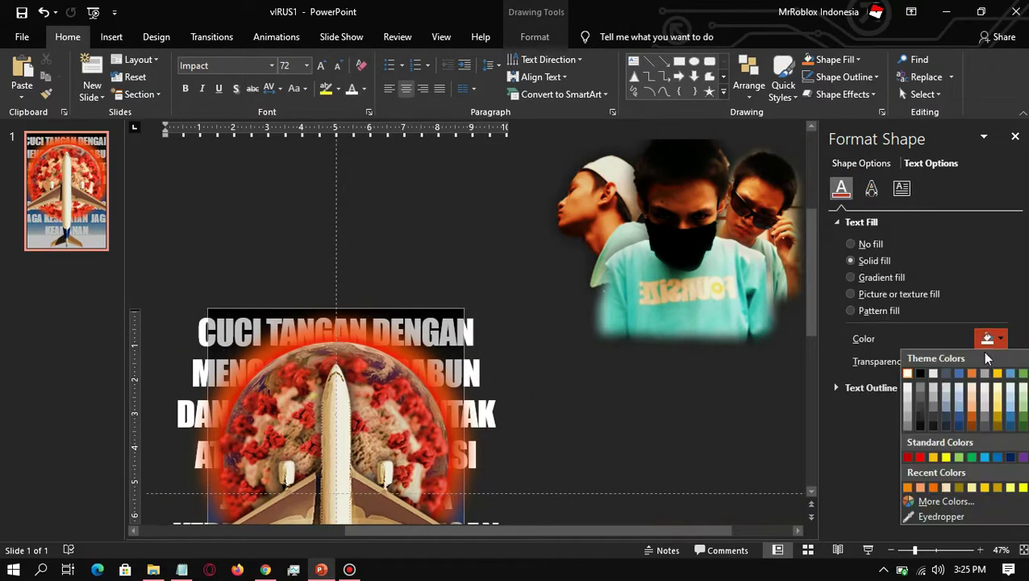
Step: Change the prevention text's Text Fill colour to dark grey in Format Shape's Text Options
{"action": "left_click", "coordinate": [931, 163]}
{"action": "left_click", "coordinate": [862, 222]}
{"action": "left_click", "coordinate": [1000, 338]}
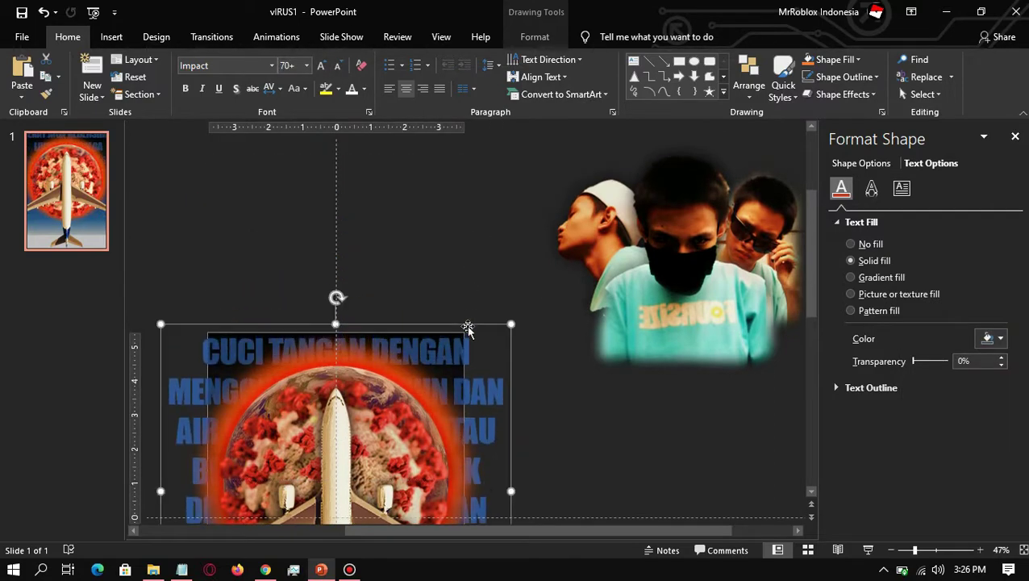
{"action": "left_click", "coordinate": [1000, 338]}
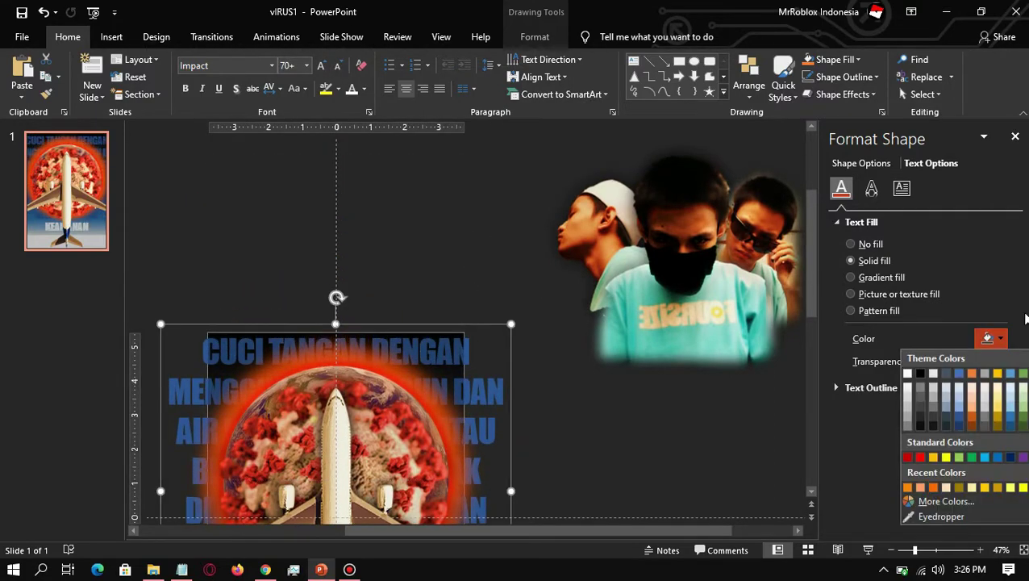
{"action": "left_click", "coordinate": [923, 409]}
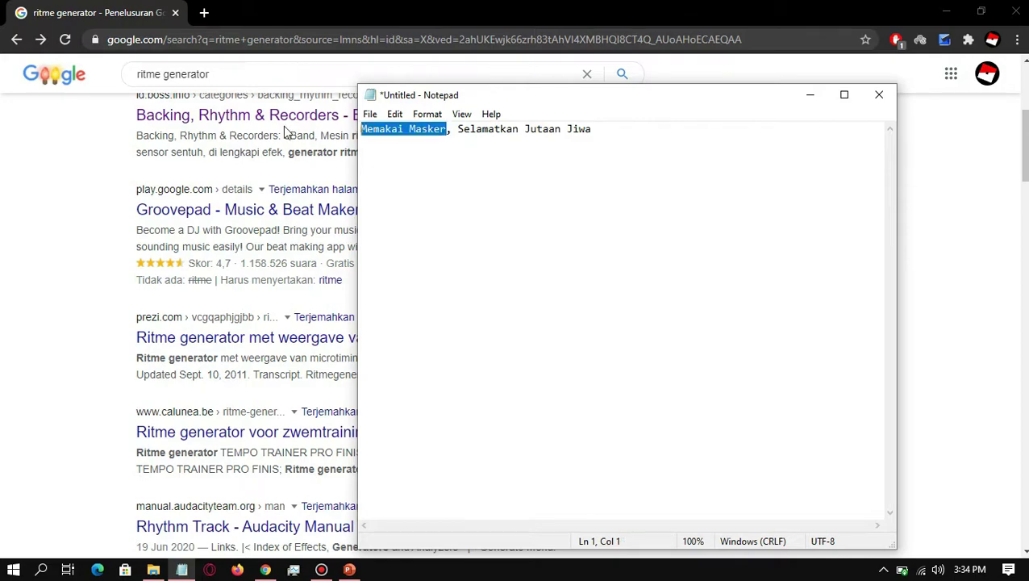
Step: Run a new Google search on preventing Covid ('mencegah covid')
{"action": "left_click", "coordinate": [173, 73]}
{"action": "type", "text": "bagaimana cara menularnya virus corona ke tubuh manusia"}
{"action": "key", "text": "Return"}
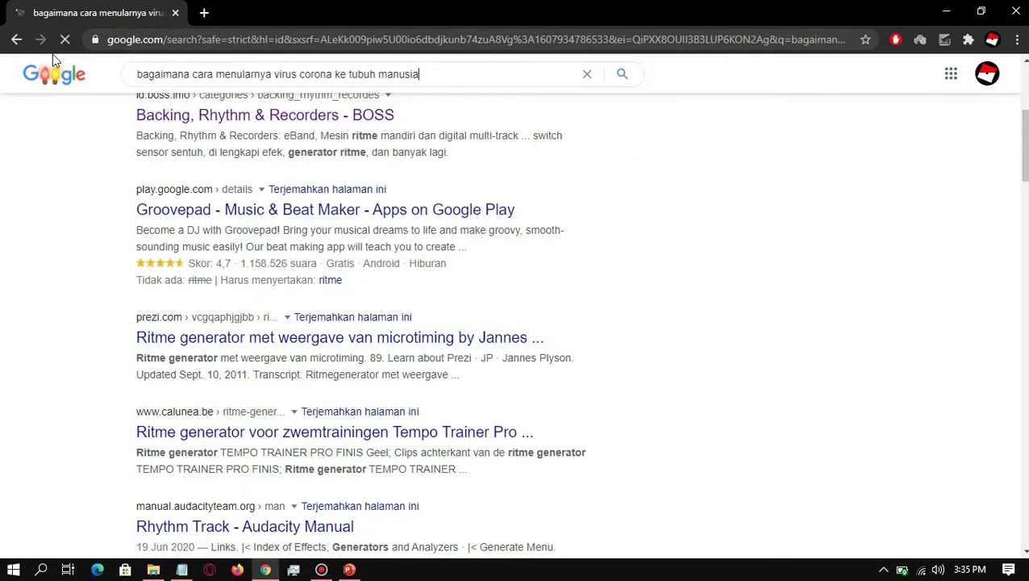
{"action": "type", "text": "mencegah covid"}
{"action": "key", "text": "Return"}
Step: Scroll the results to the WHO 'Di Rumah Saja. Selamatkan Nyawa.' advice, then return to PowerPoint
{"action": "key", "text": "alt+Tab"}
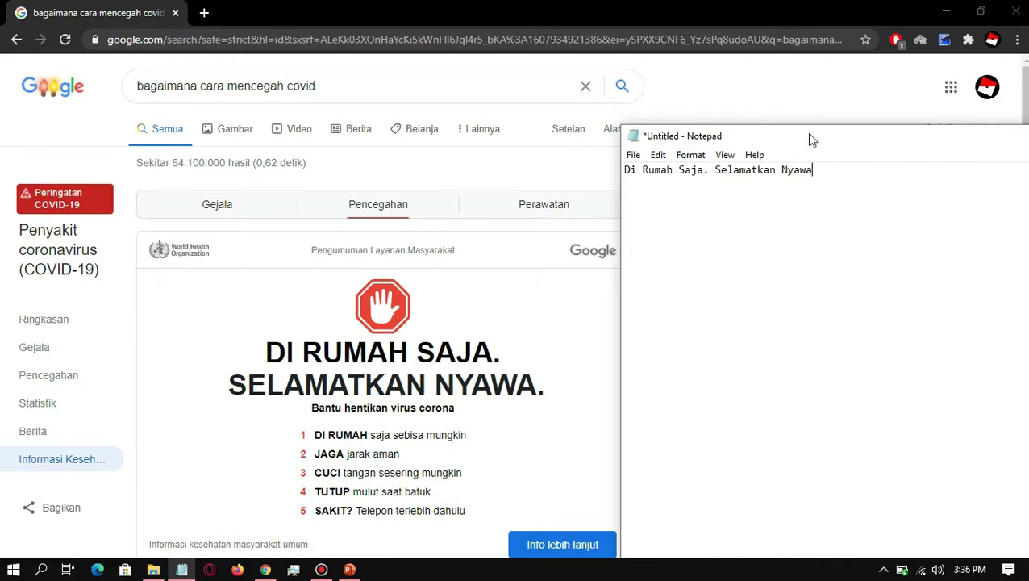
{"action": "left_click", "coordinate": [802, 119]}
{"action": "scroll", "coordinate": [802, 119], "scroll_direction": "down", "scroll_amount": 2}
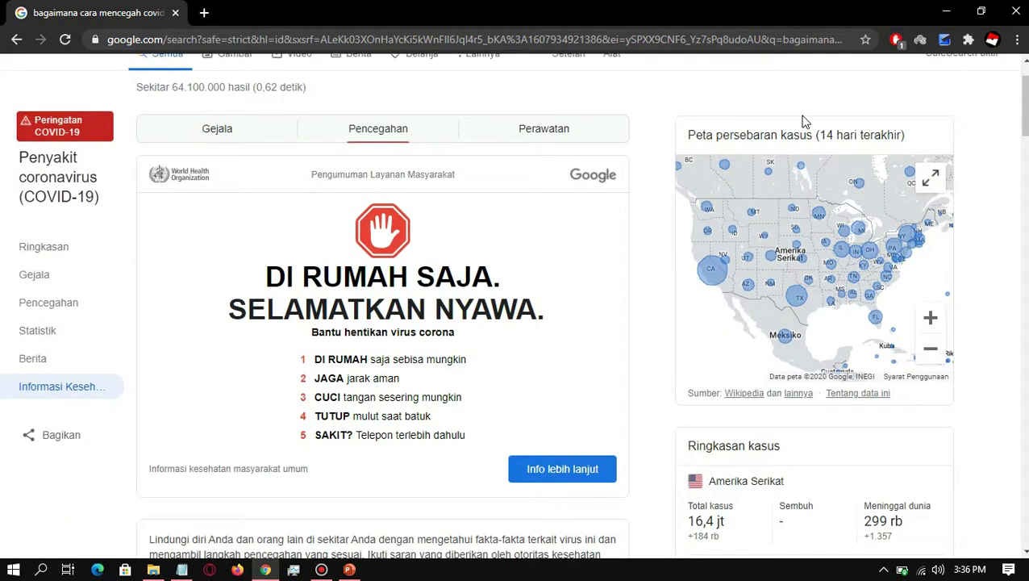
{"action": "left_click_drag", "start_coordinate": [927, 250], "coordinate": [808, 261]}
{"action": "key", "text": "alt+Tab"}
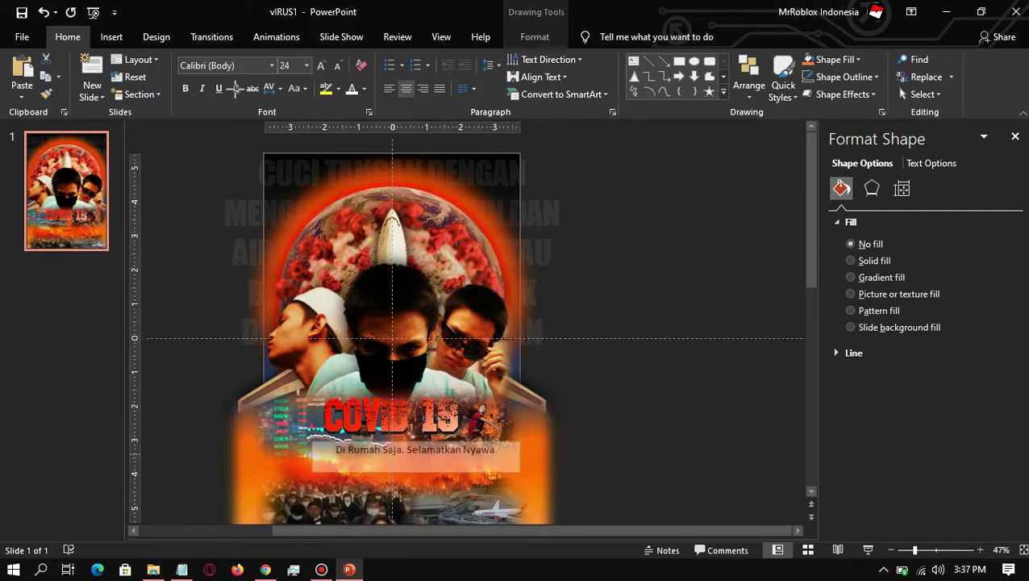
Step: Set the caption font to Zekton Rg and make it bold
{"action": "left_click", "coordinate": [272, 65]}
{"action": "scroll", "coordinate": [319, 335], "scroll_direction": "down", "scroll_amount": 10}
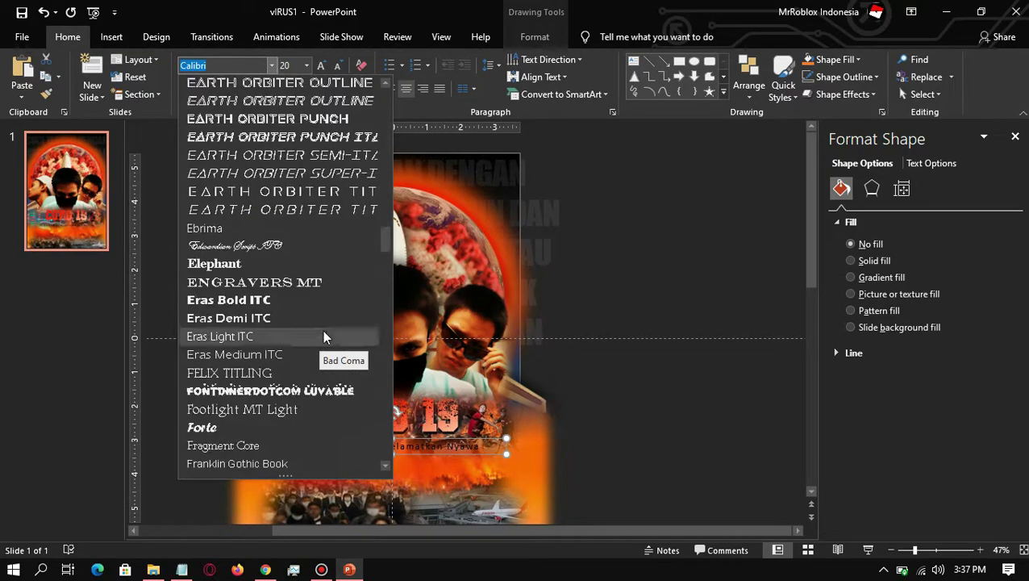
{"action": "scroll", "coordinate": [323, 330], "scroll_direction": "down", "scroll_amount": 10}
{"action": "mouse_move", "coordinate": [386, 335]}
{"action": "left_mouse_down"}
{"action": "mouse_move", "coordinate": [391, 295]}
{"action": "mouse_move", "coordinate": [385, 459]}
{"action": "left_mouse_up"}
{"action": "left_click", "coordinate": [222, 463]}
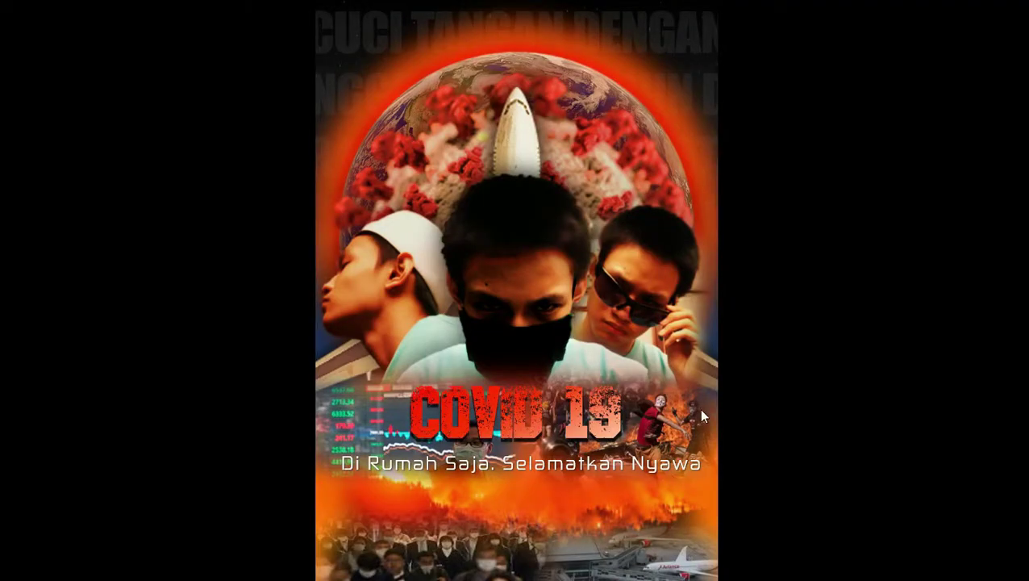
{"action": "left_click", "coordinate": [185, 88]}
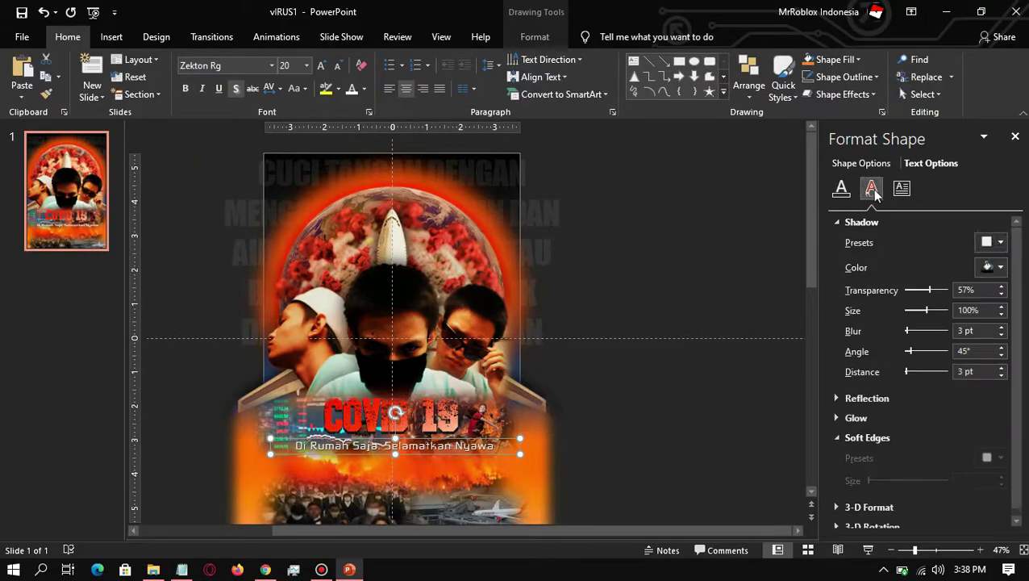
Step: Give the caption a soft shadow preset, preview the poster in Slide Show, then select all objects
{"action": "left_click", "coordinate": [993, 242]}
{"action": "left_click", "coordinate": [916, 337]}
{"action": "left_click", "coordinate": [868, 550]}
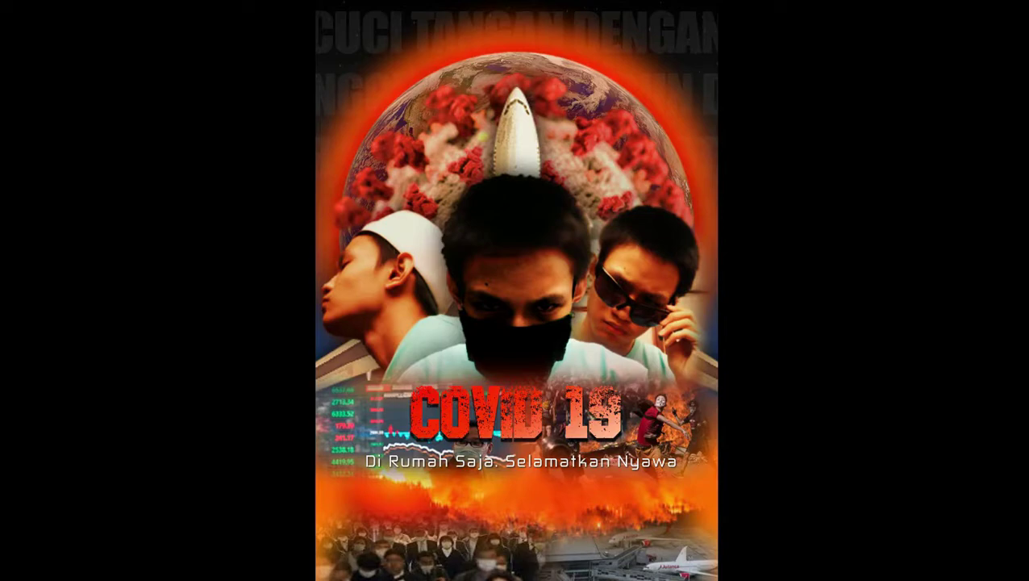
{"action": "key", "text": "Escape"}
{"action": "scroll", "coordinate": [509, 262], "scroll_direction": "down", "scroll_amount": 2}
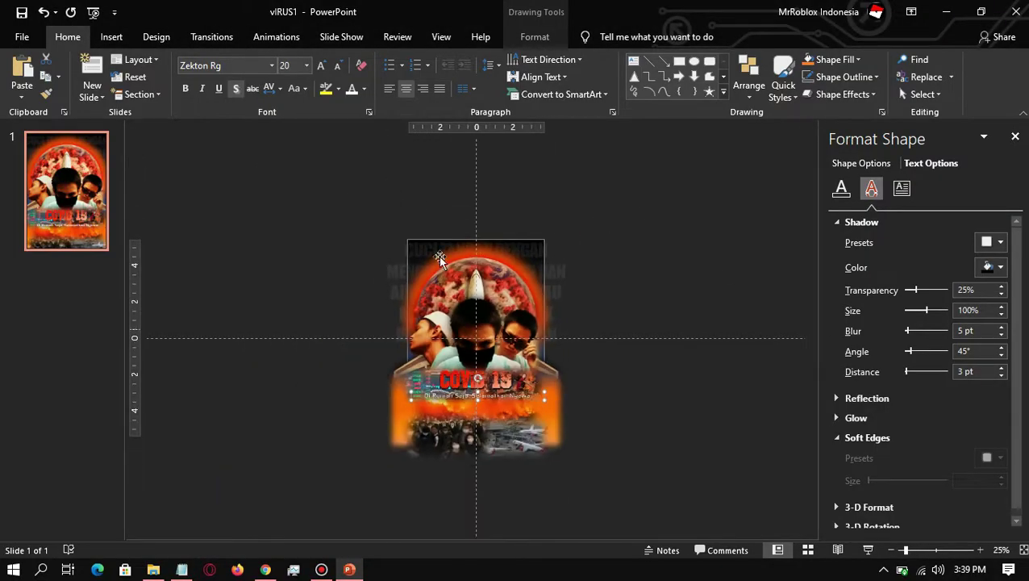
{"action": "key", "text": "ctrl+a"}
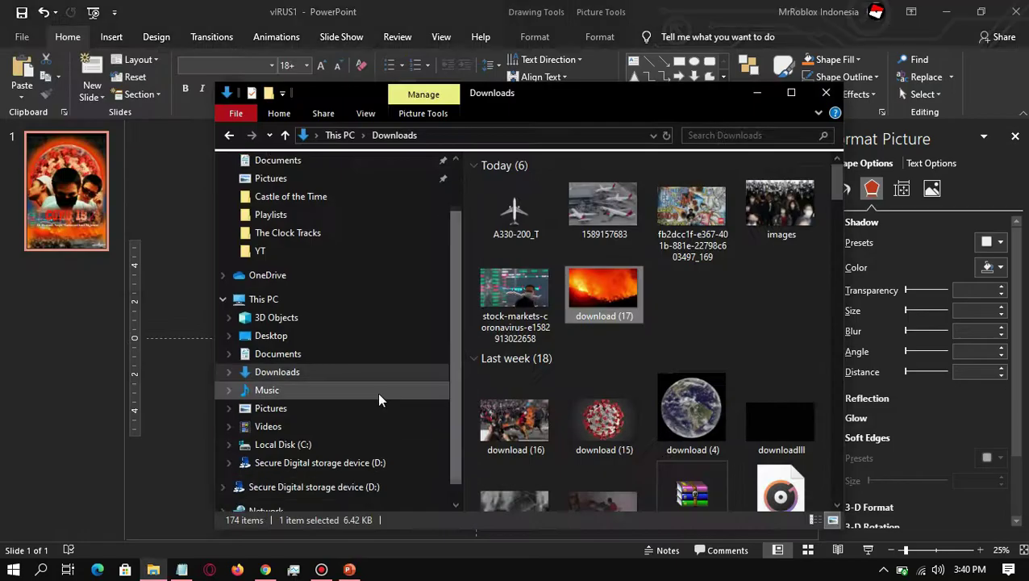
Step: Open Covid19.png in Paint 3D and drag the canvas edges in to 1140 × 1633 px
{"action": "left_click", "coordinate": [271, 408]}
{"action": "double_click", "coordinate": [507, 323]}
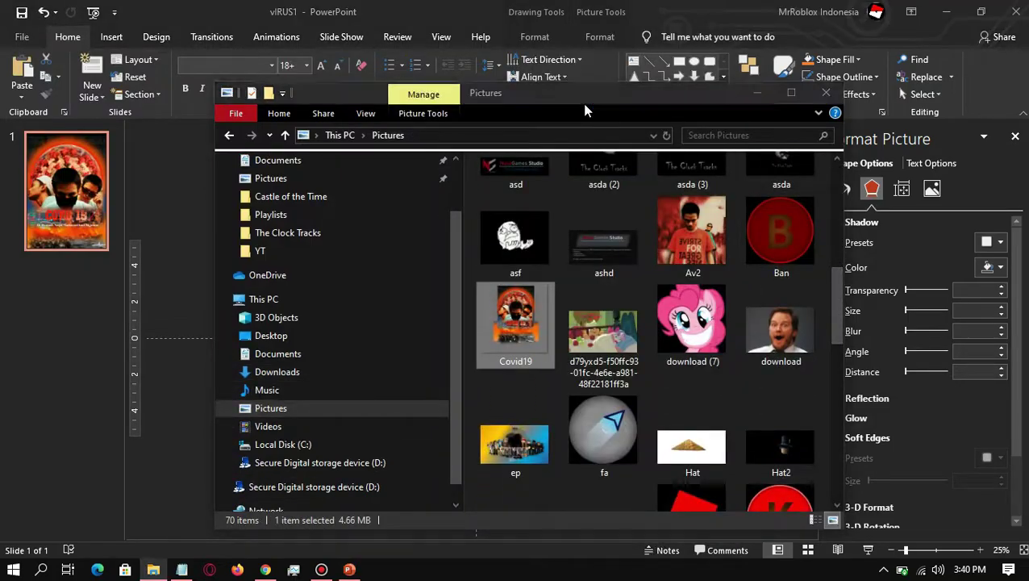
{"action": "left_click", "coordinate": [586, 51]}
{"action": "left_click_drag", "start_coordinate": [567, 479], "coordinate": [446, 452]}
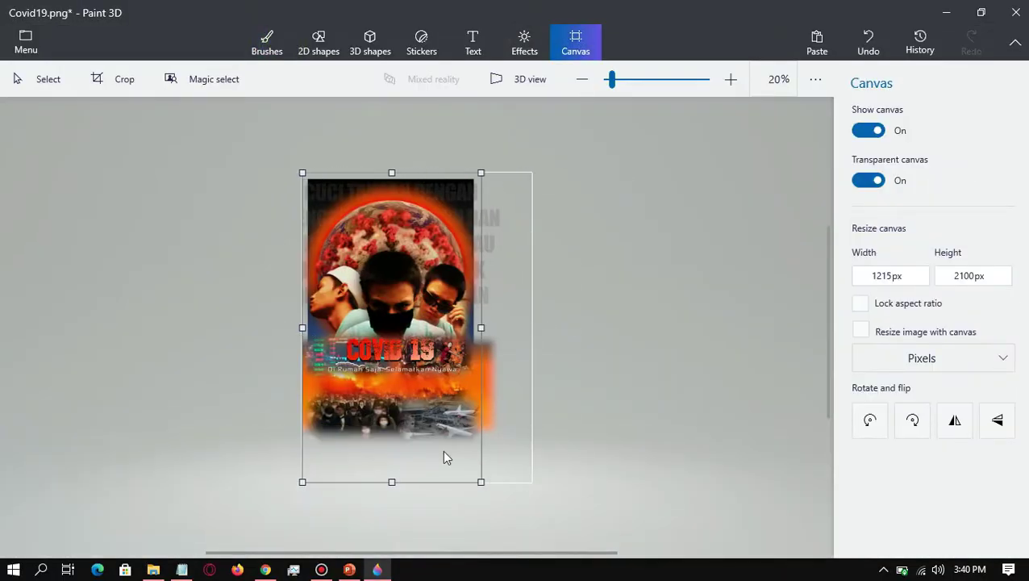
{"action": "key", "text": "ctrl+z"}
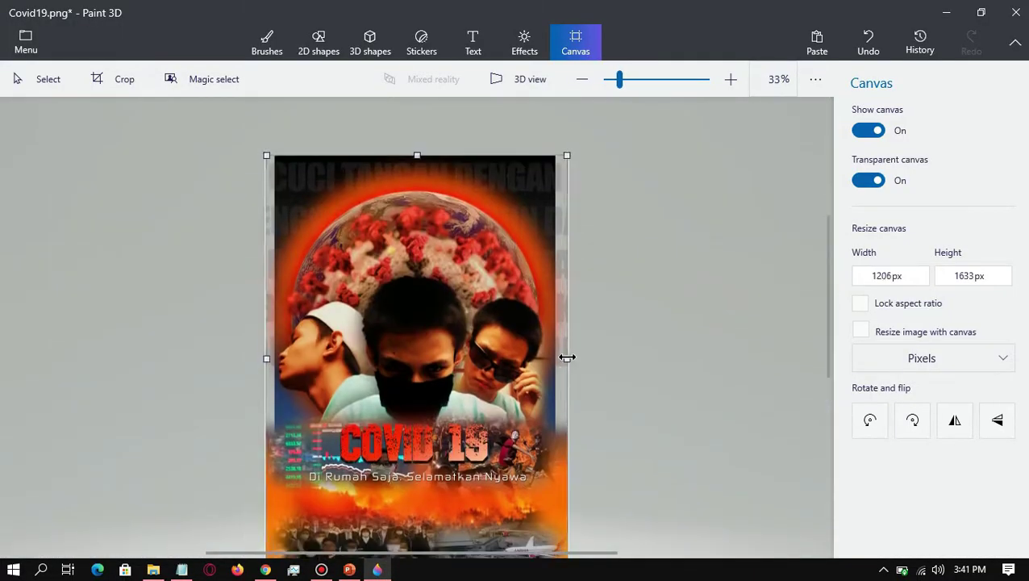
{"action": "left_click_drag", "start_coordinate": [566, 358], "coordinate": [556, 357]}
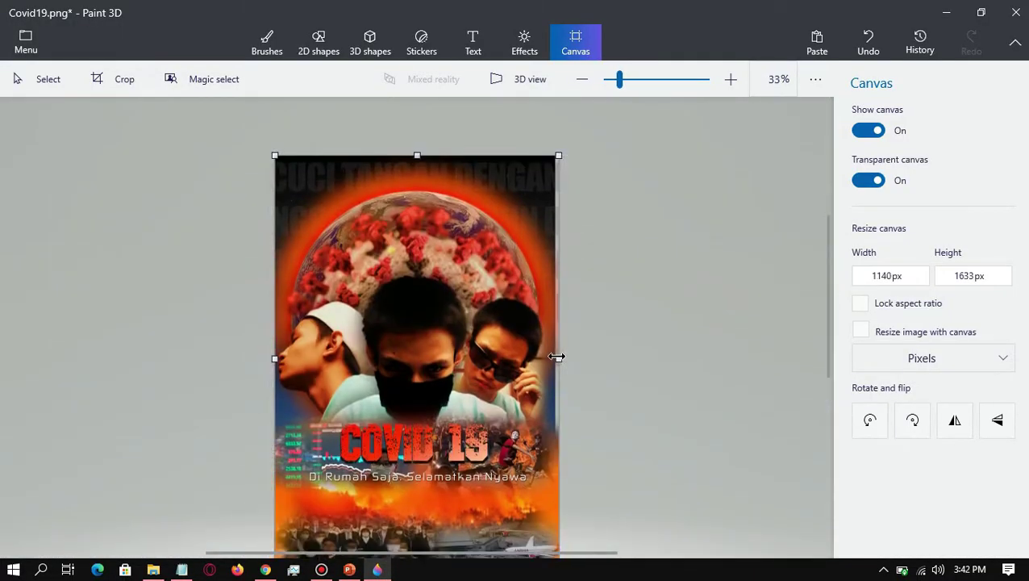